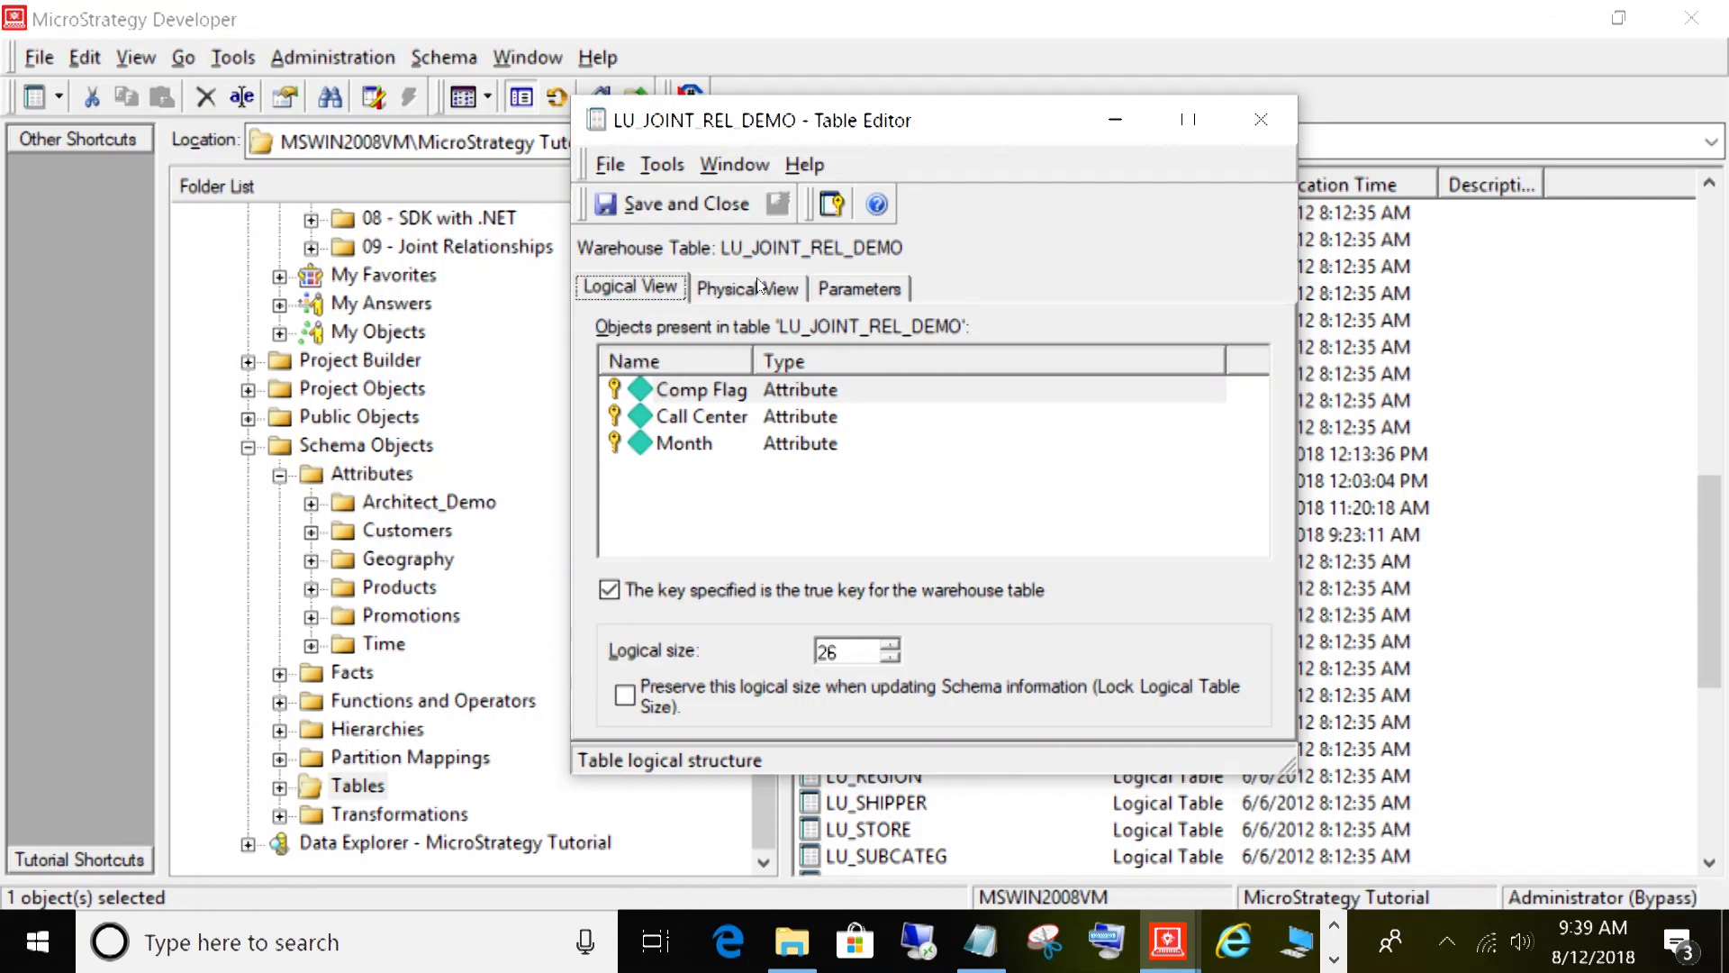
- Check the Comp Flag, Month and Call Center attributes of LU_JOINT_REL_DEMO, then close the table definition
{"action": "left_click", "coordinate": [703, 390]}
{"action": "left_click", "coordinate": [708, 444]}
{"action": "left_click", "coordinate": [712, 419]}
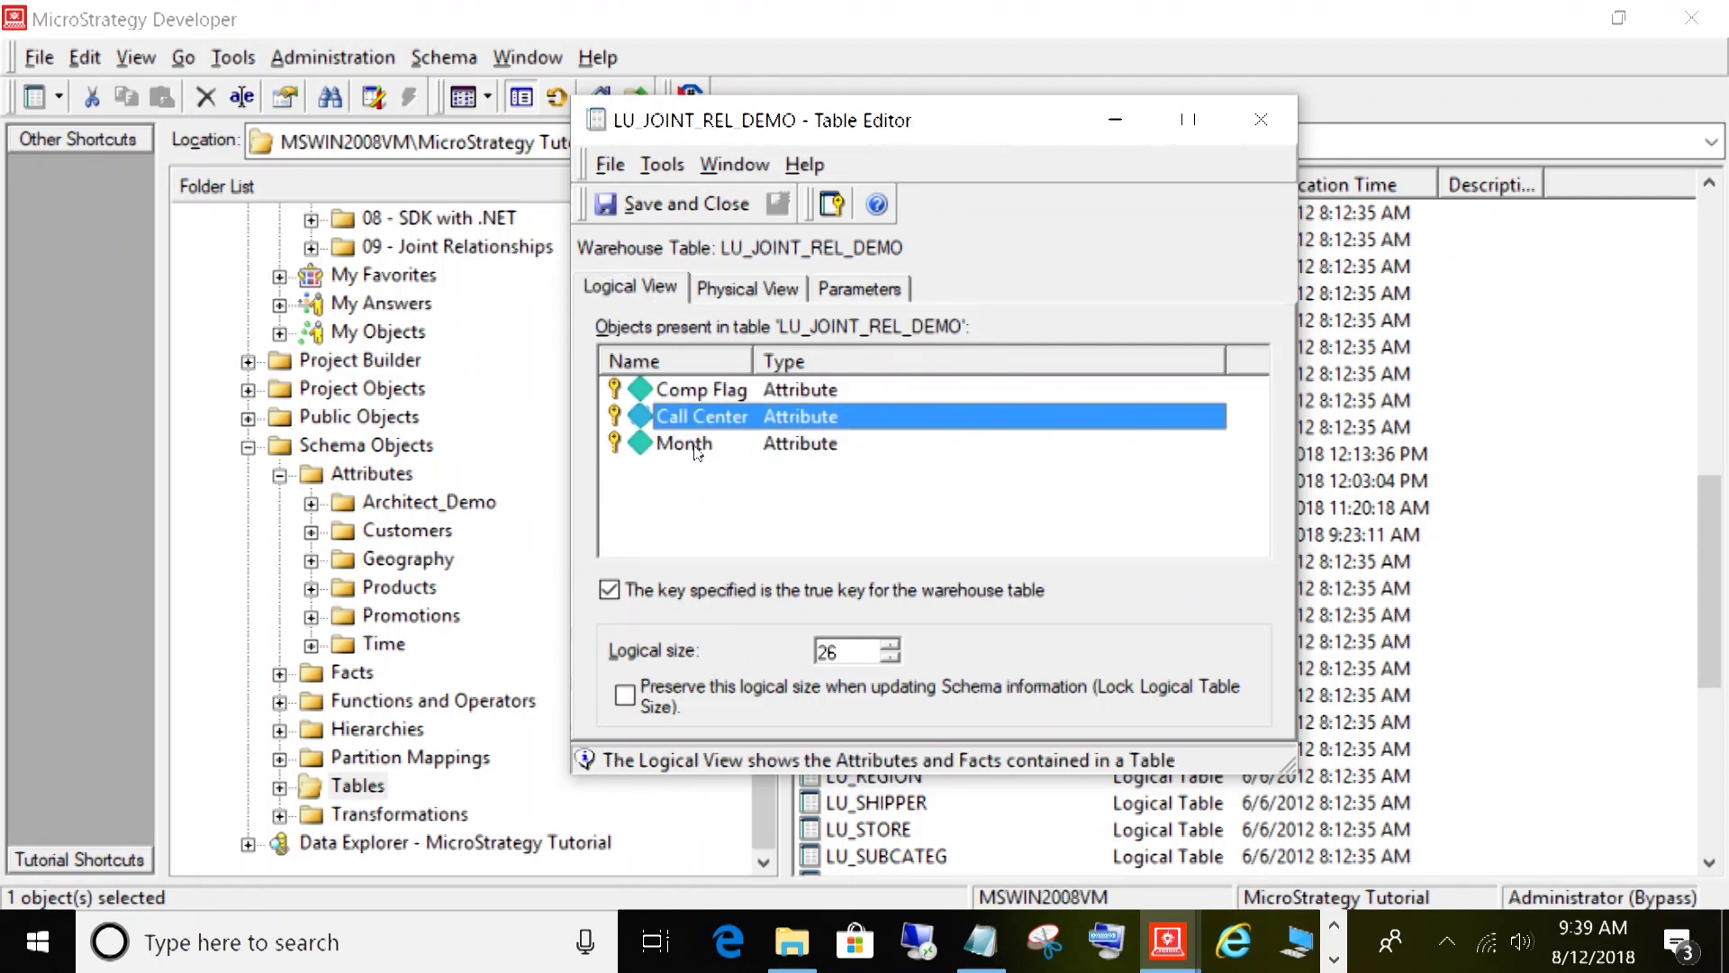
{"action": "left_click", "coordinate": [660, 395]}
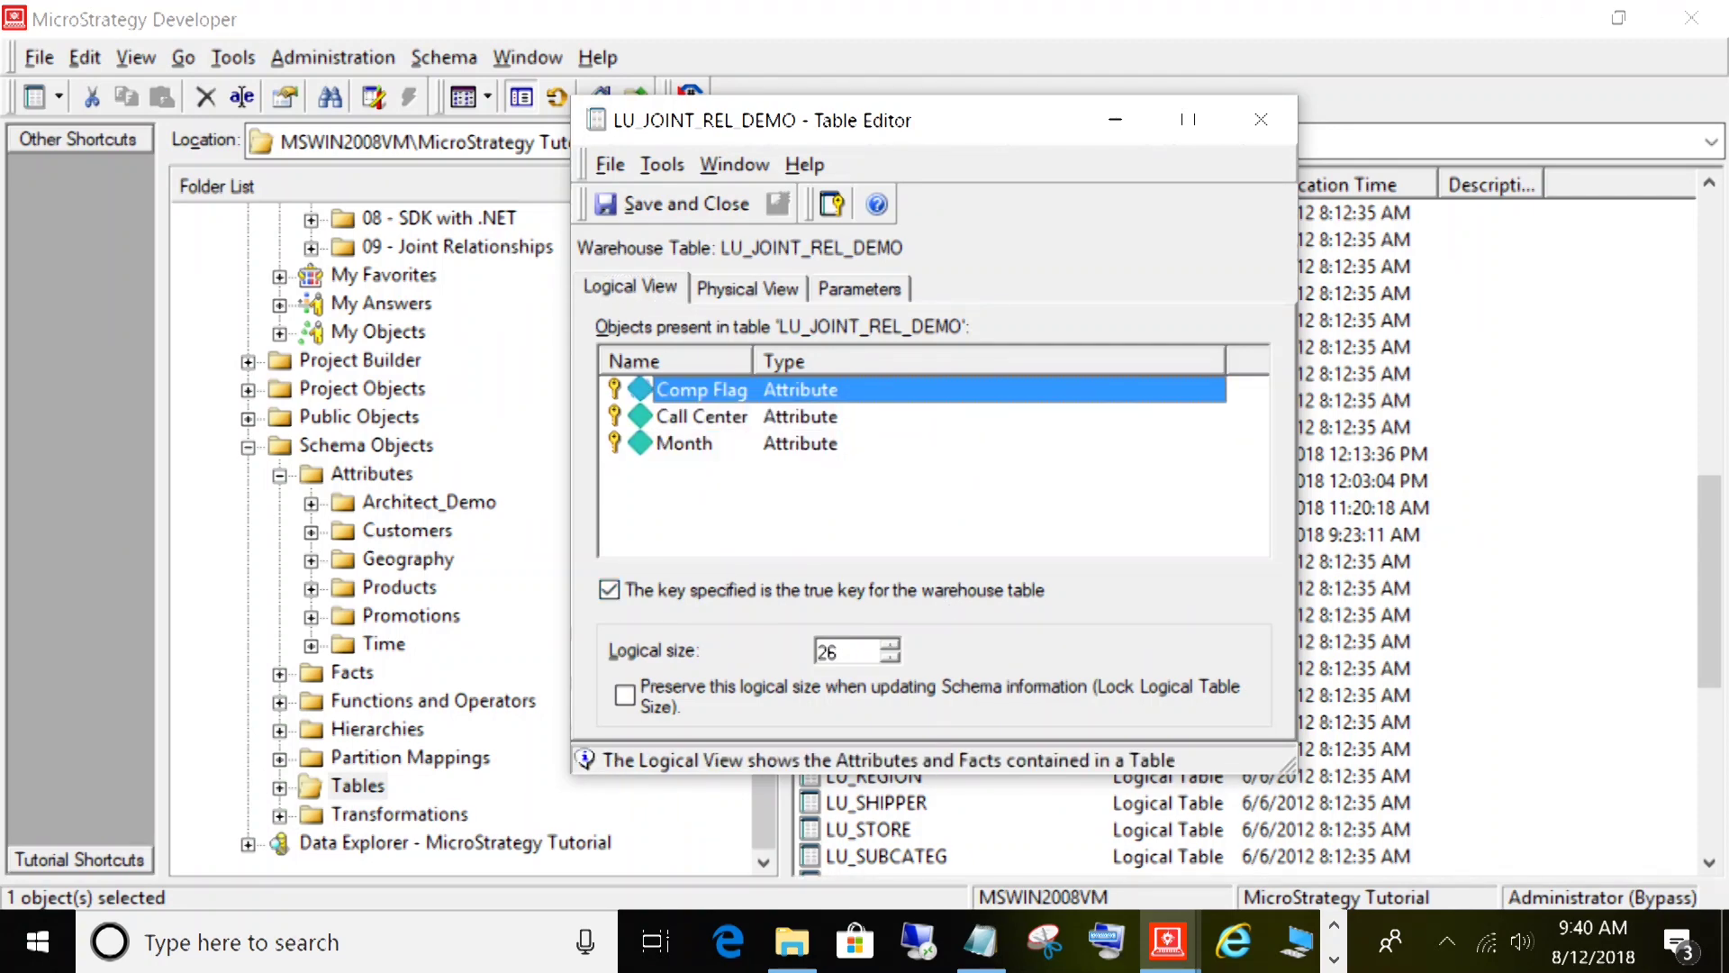
{"action": "key", "text": "Escape"}
- Reopen the LU_JOINT_REL_DEMO table in the Table Editor
{"action": "right_click", "coordinate": [888, 539]}
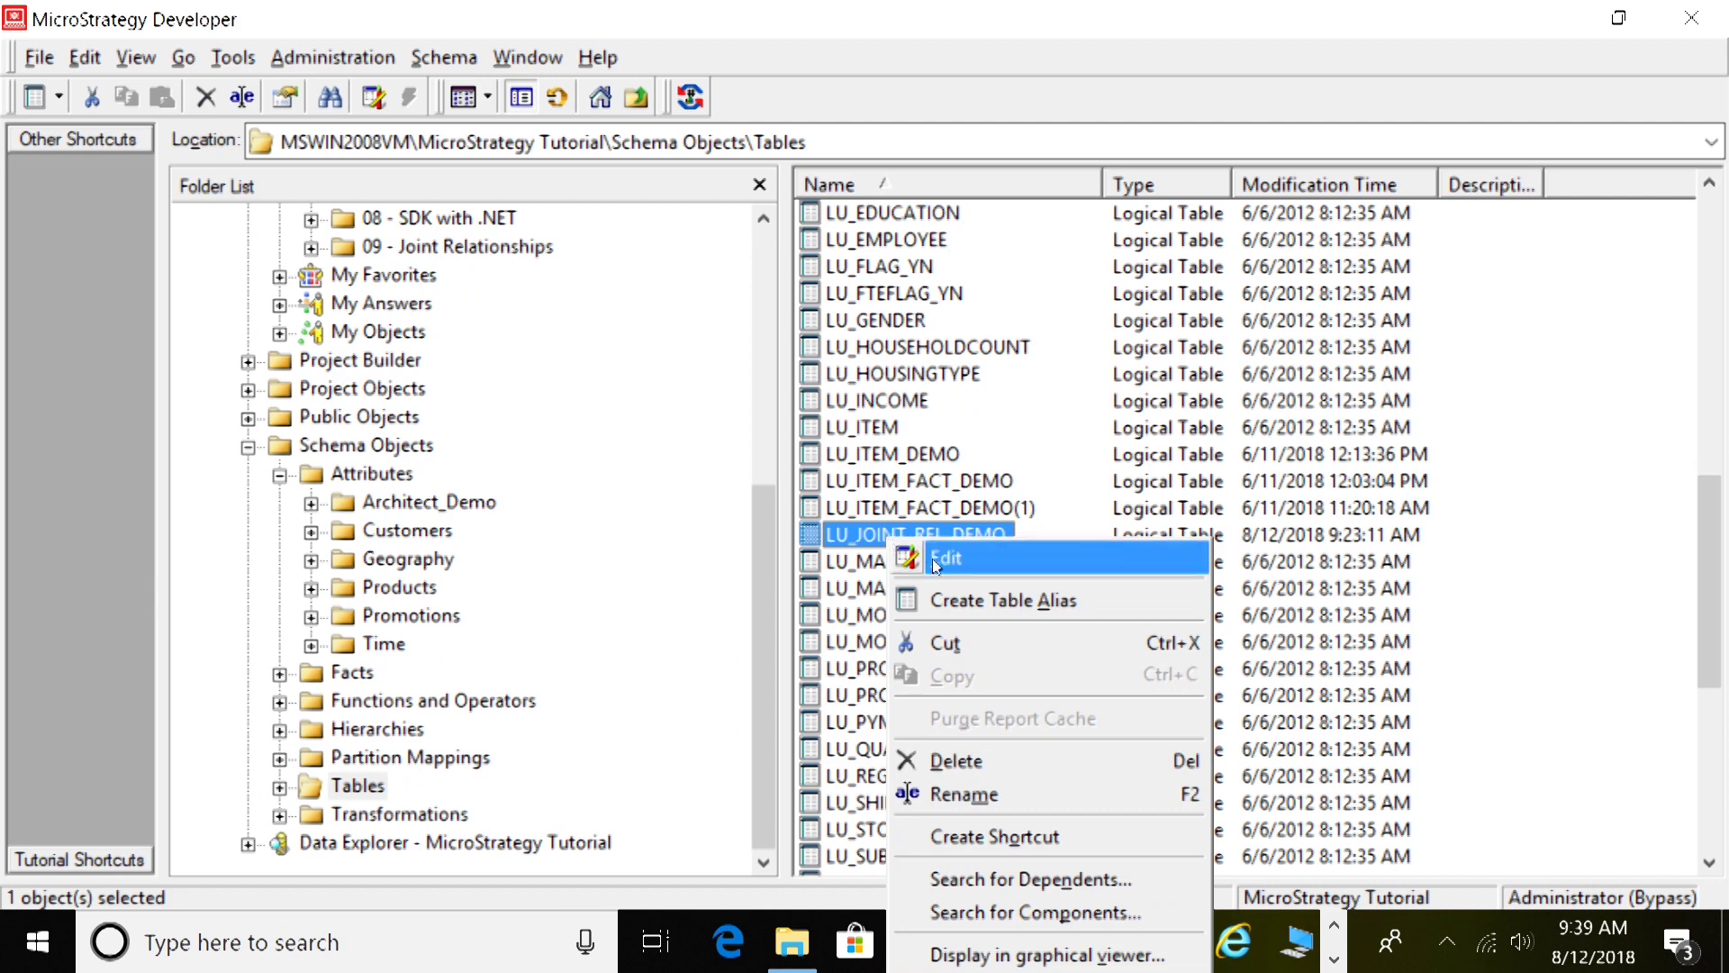
{"action": "left_click", "coordinate": [851, 561]}
{"action": "left_click", "coordinate": [905, 532]}
{"action": "right_click", "coordinate": [904, 531]}
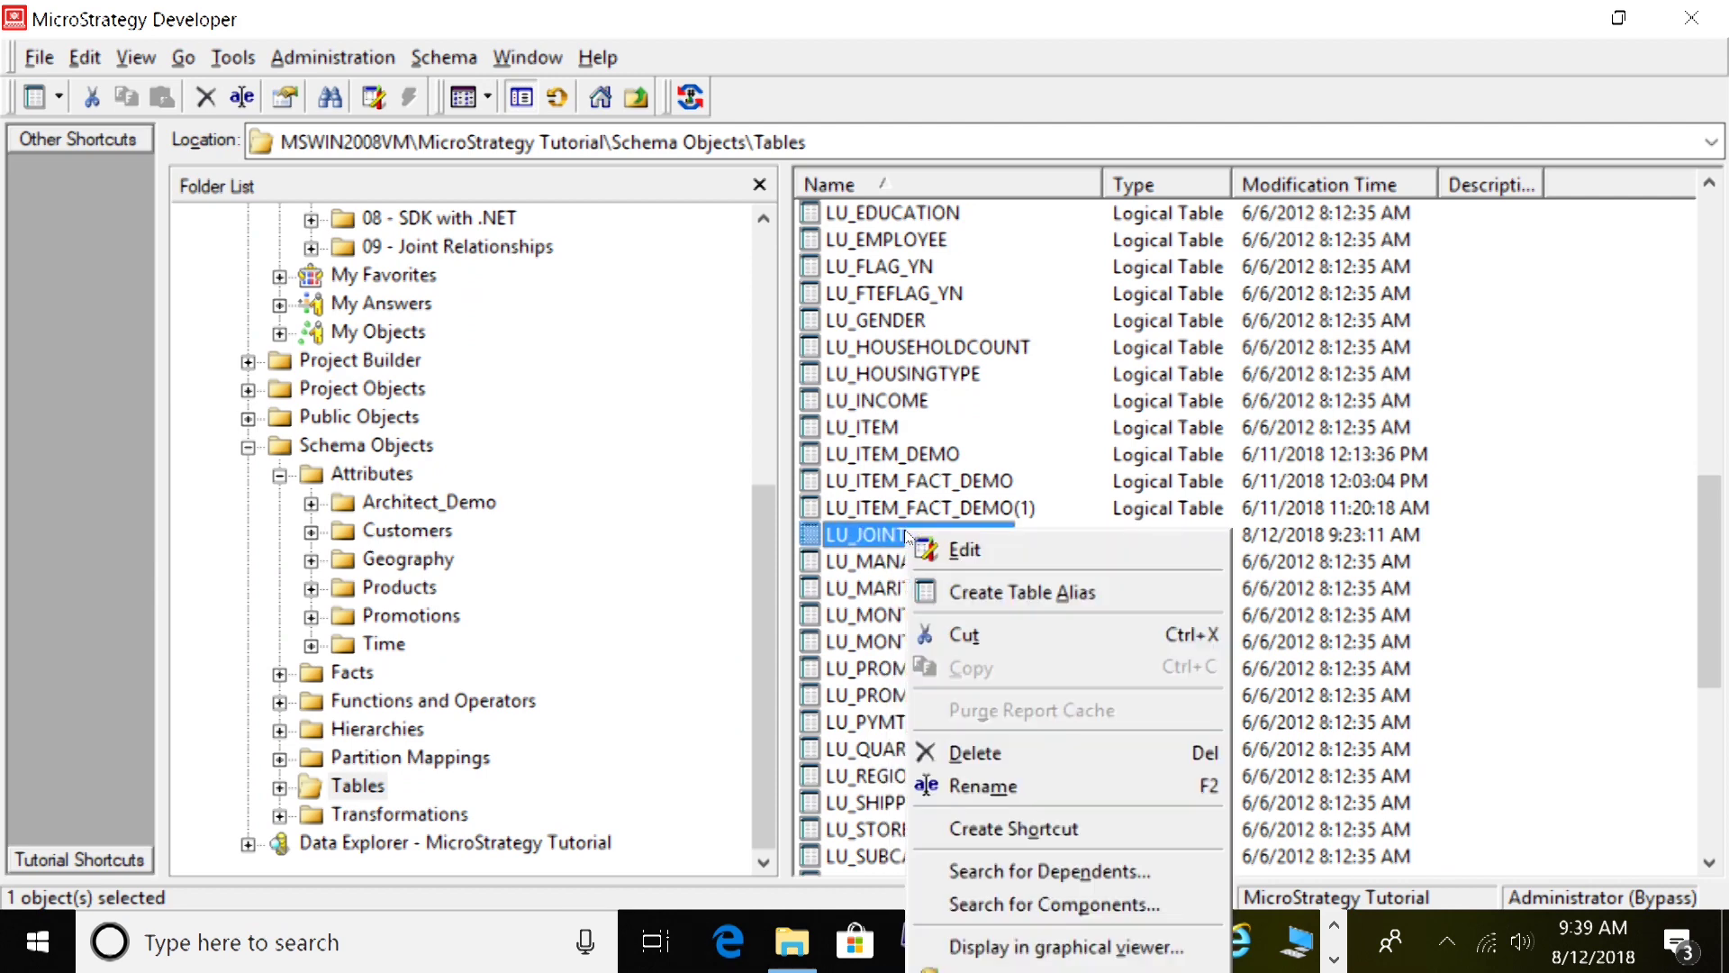
{"action": "left_click", "coordinate": [940, 545]}
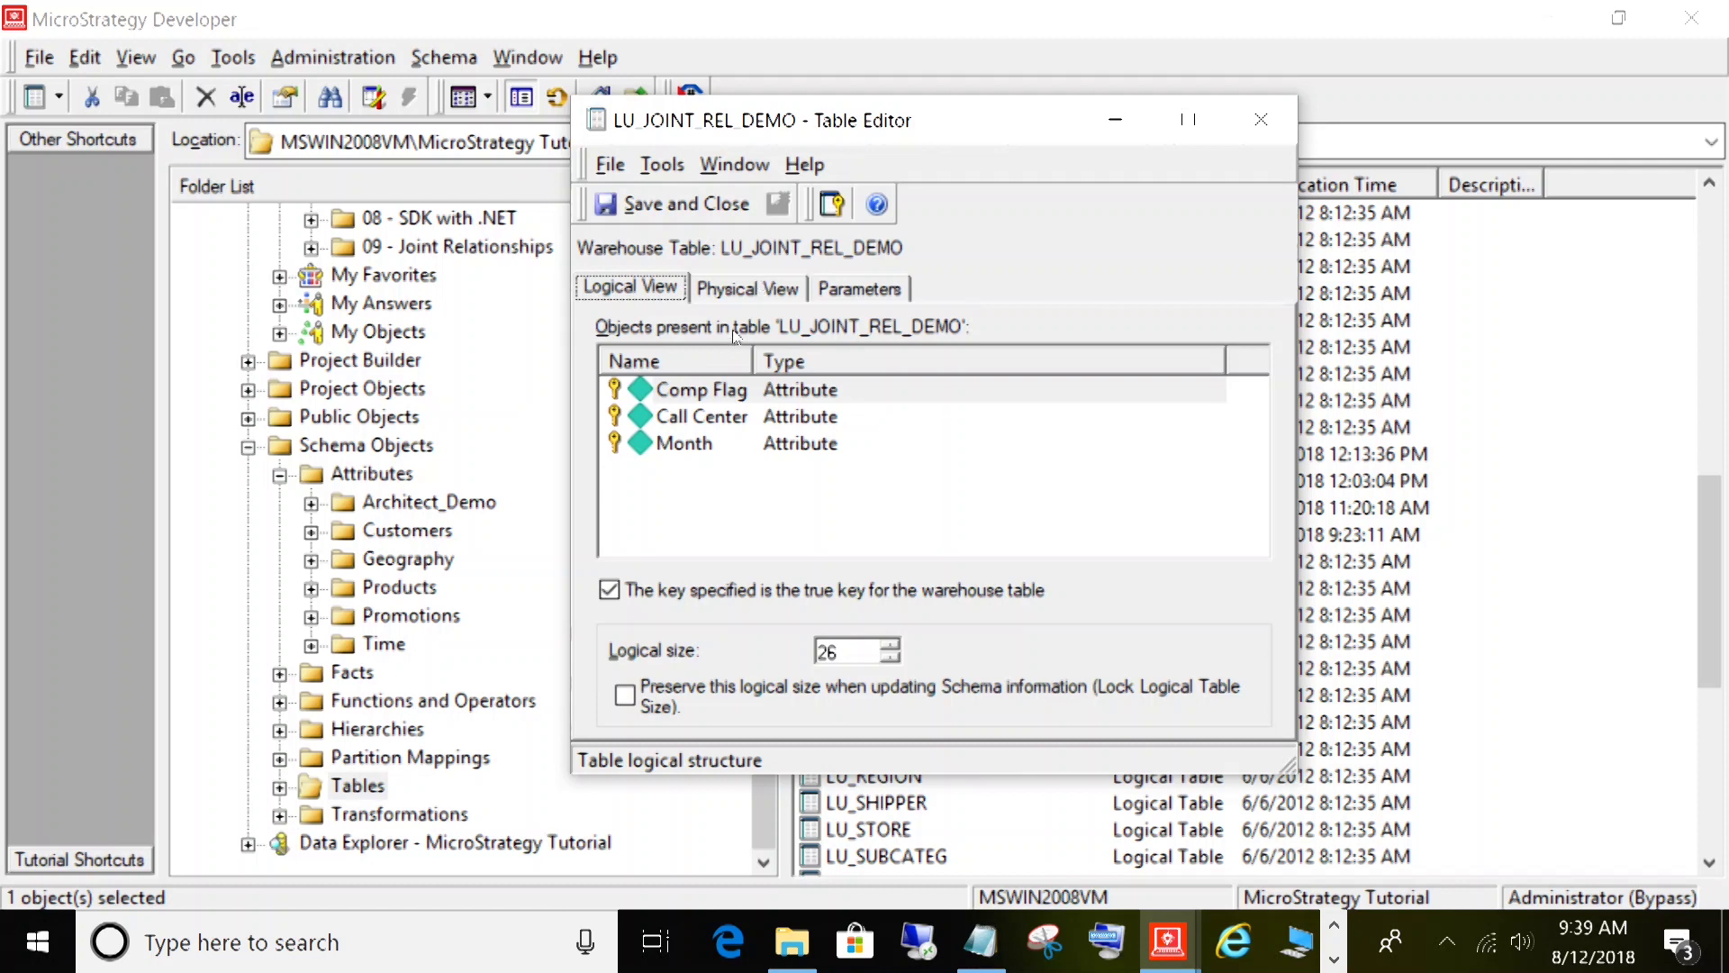
- Compare Comp Flag, Call Center and Month again, then close the table definition
{"action": "left_click", "coordinate": [664, 390]}
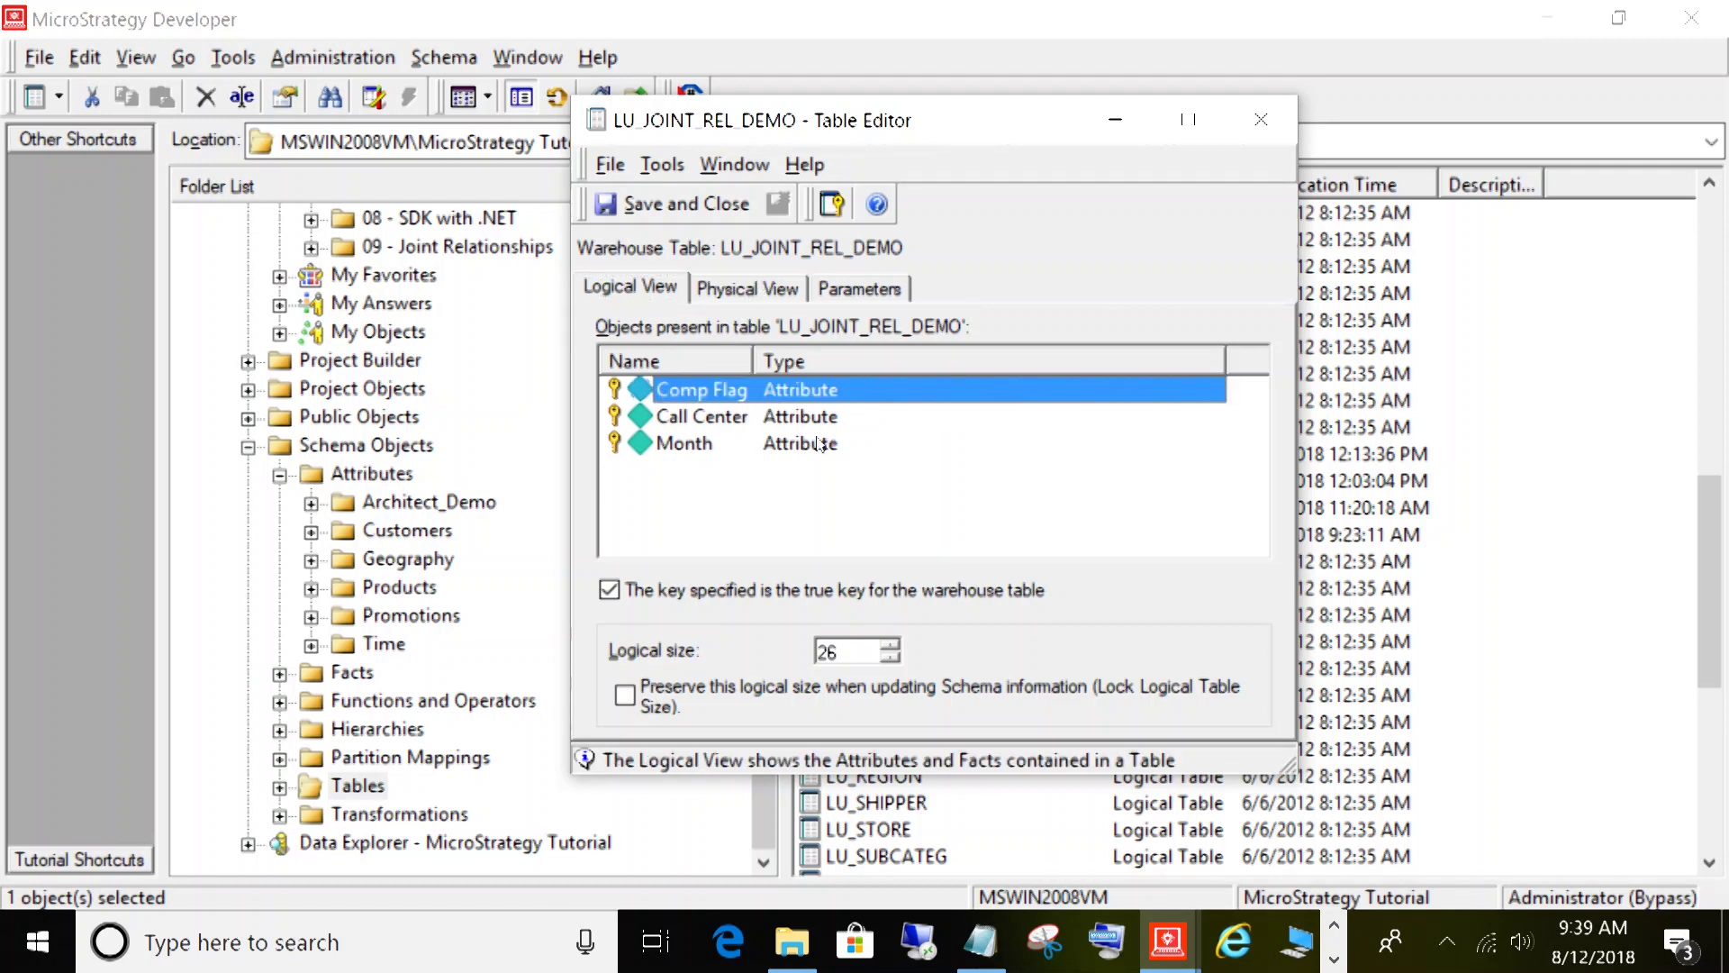
{"action": "left_click", "coordinate": [701, 418]}
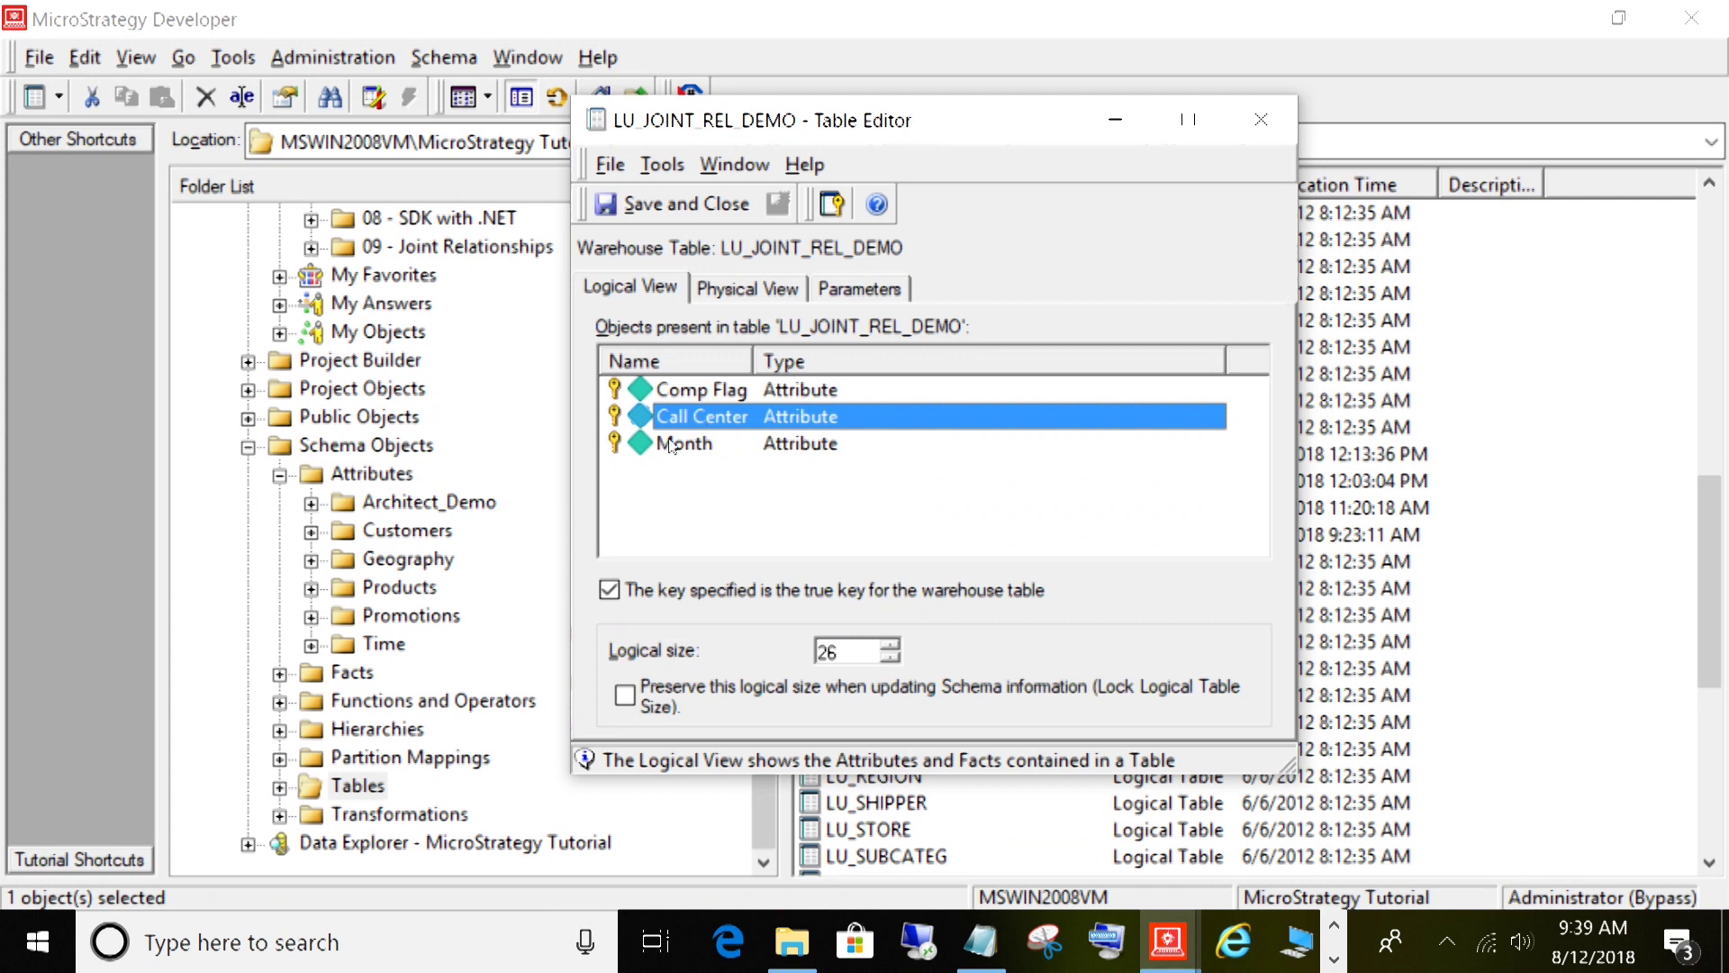
{"action": "left_click", "coordinate": [674, 443]}
{"action": "left_click", "coordinate": [712, 418]}
{"action": "left_click", "coordinate": [707, 445]}
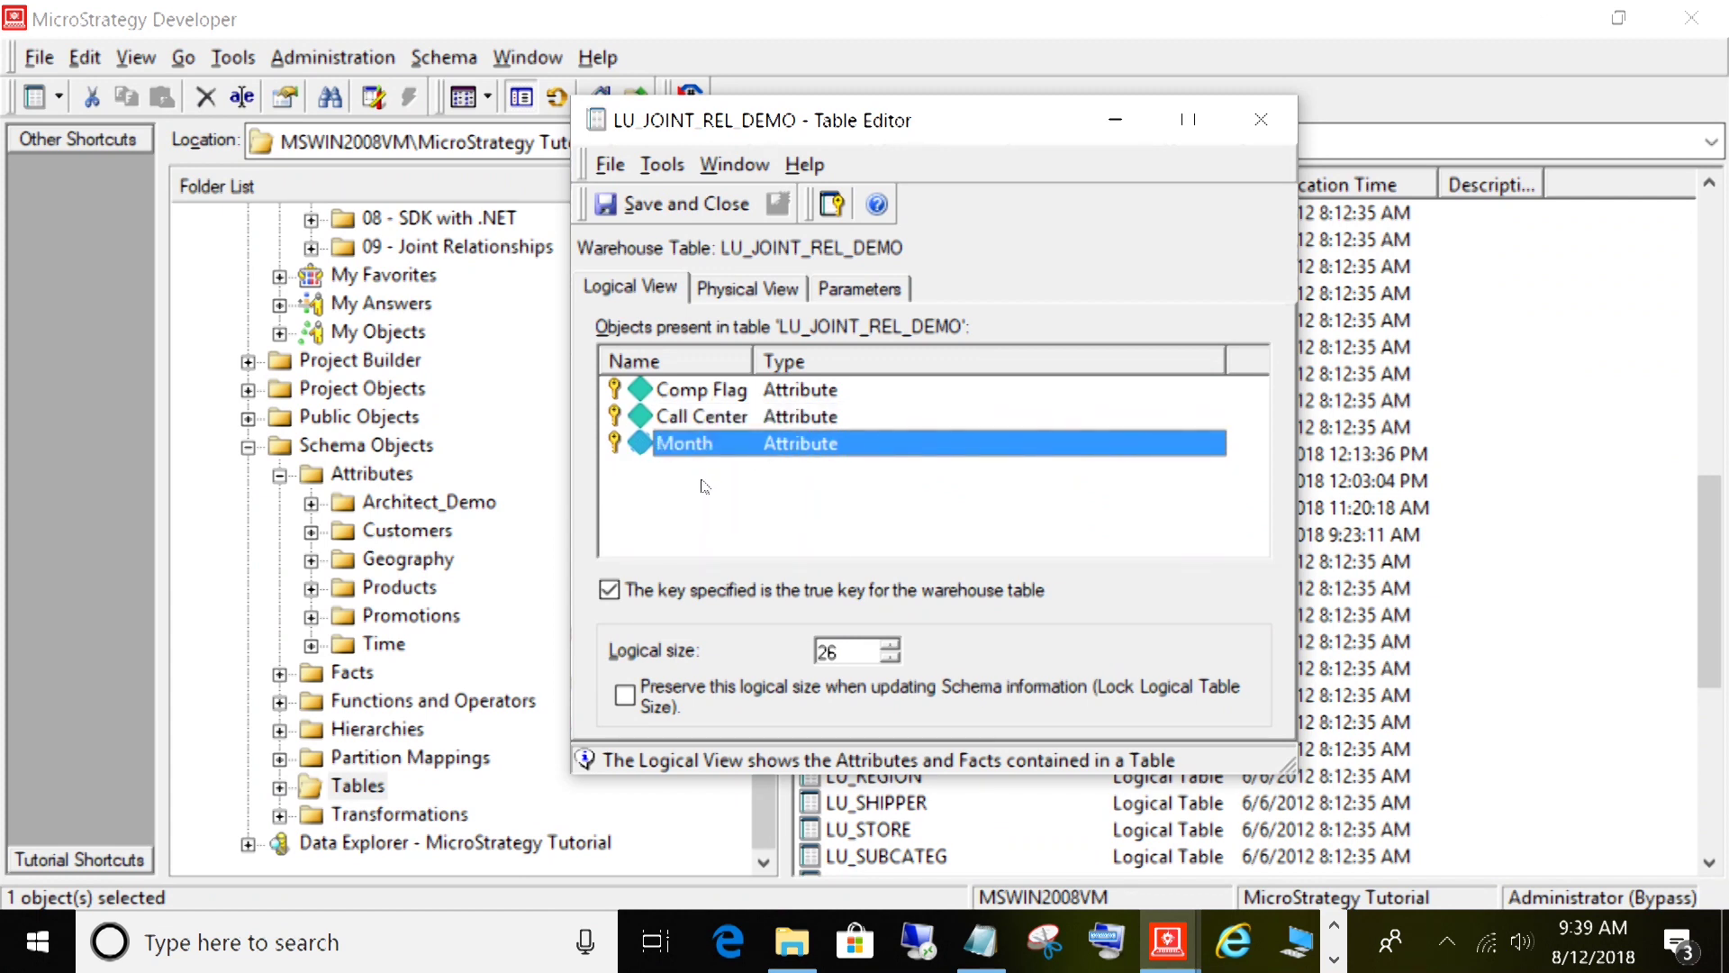
{"action": "left_click", "coordinate": [707, 418]}
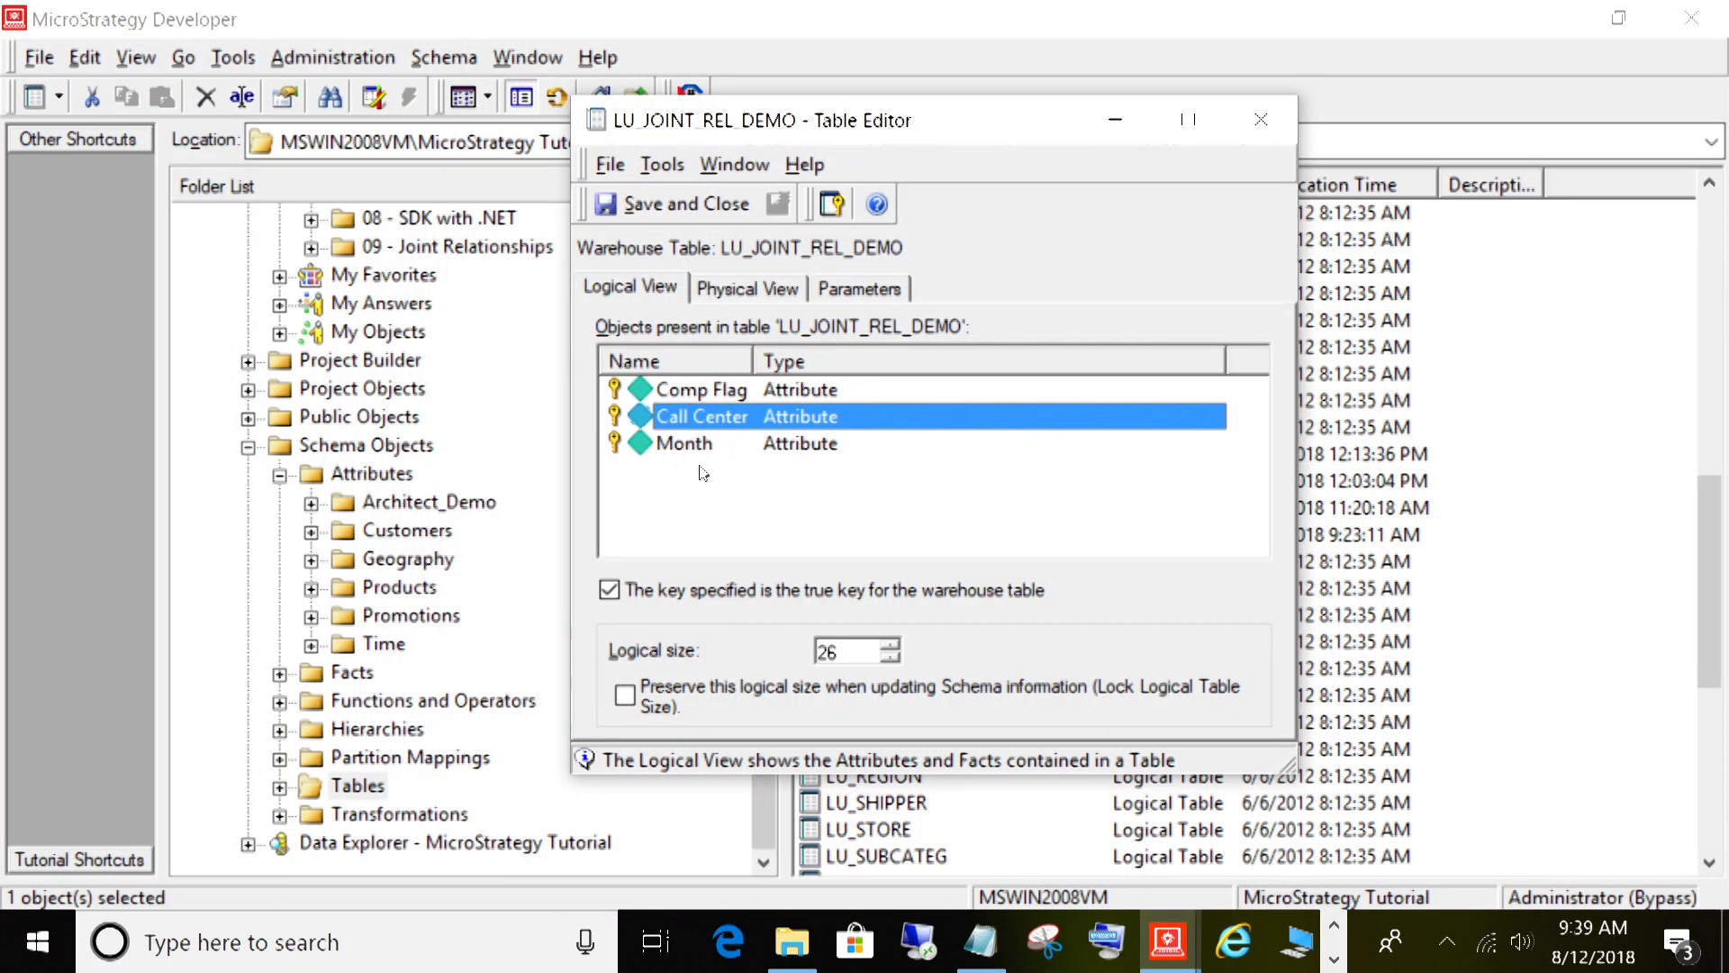
{"action": "left_click", "coordinate": [696, 446]}
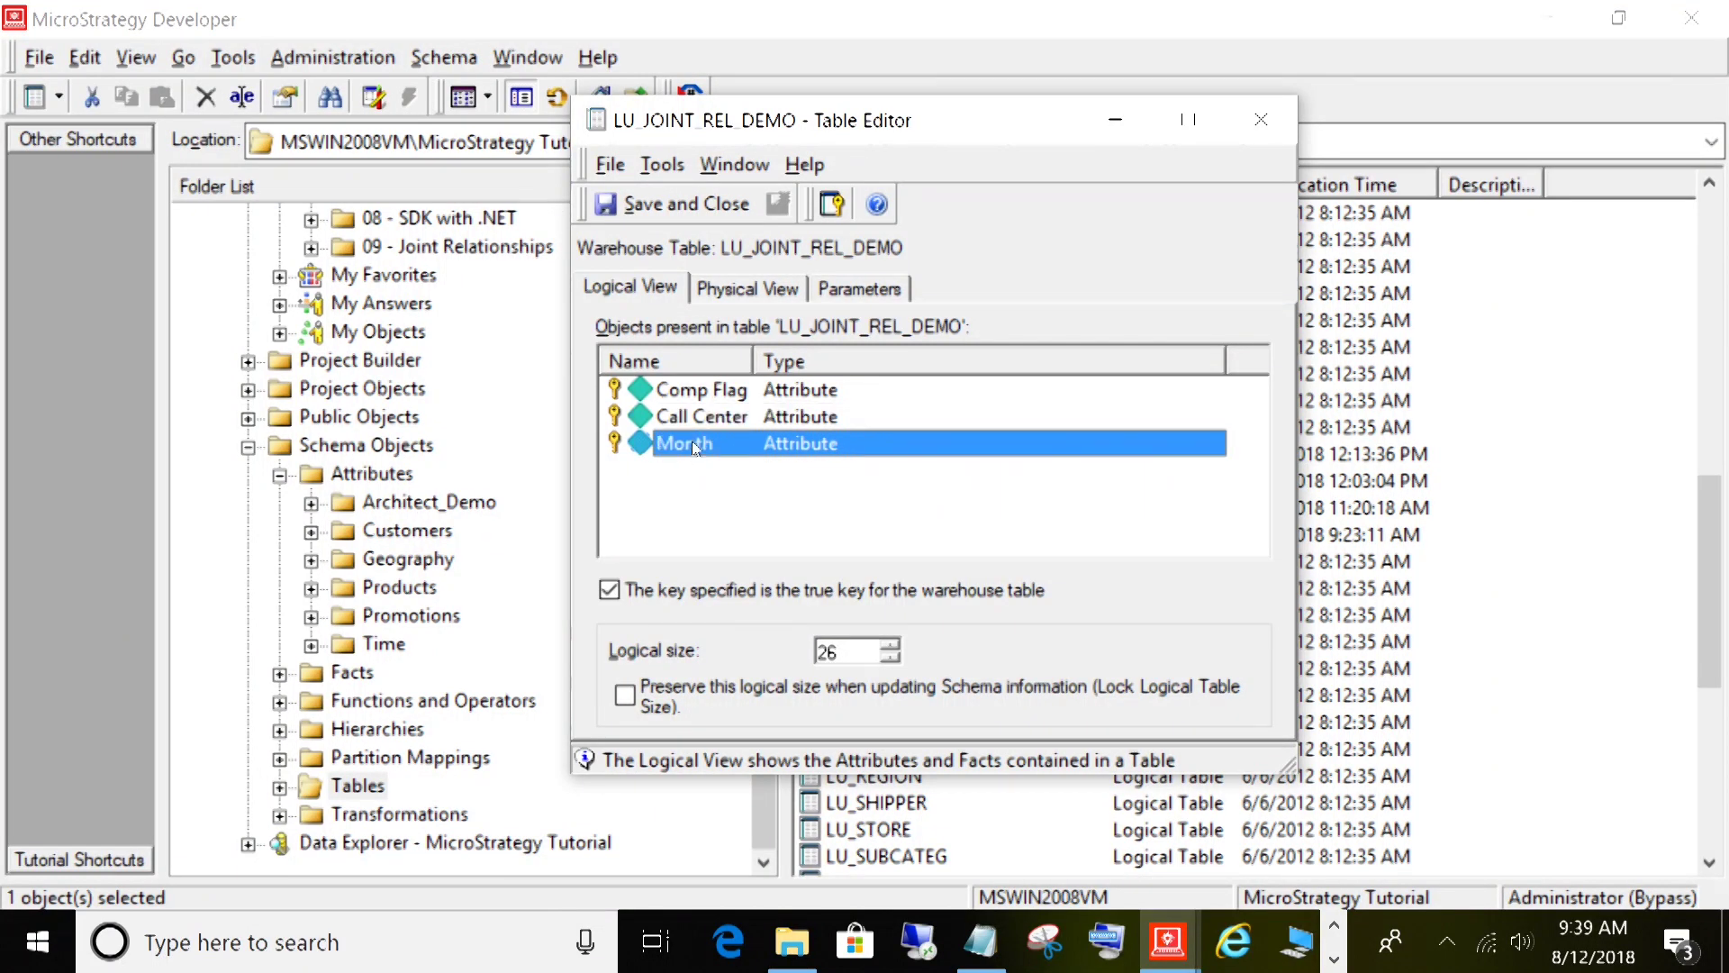
{"action": "left_click", "coordinate": [660, 395]}
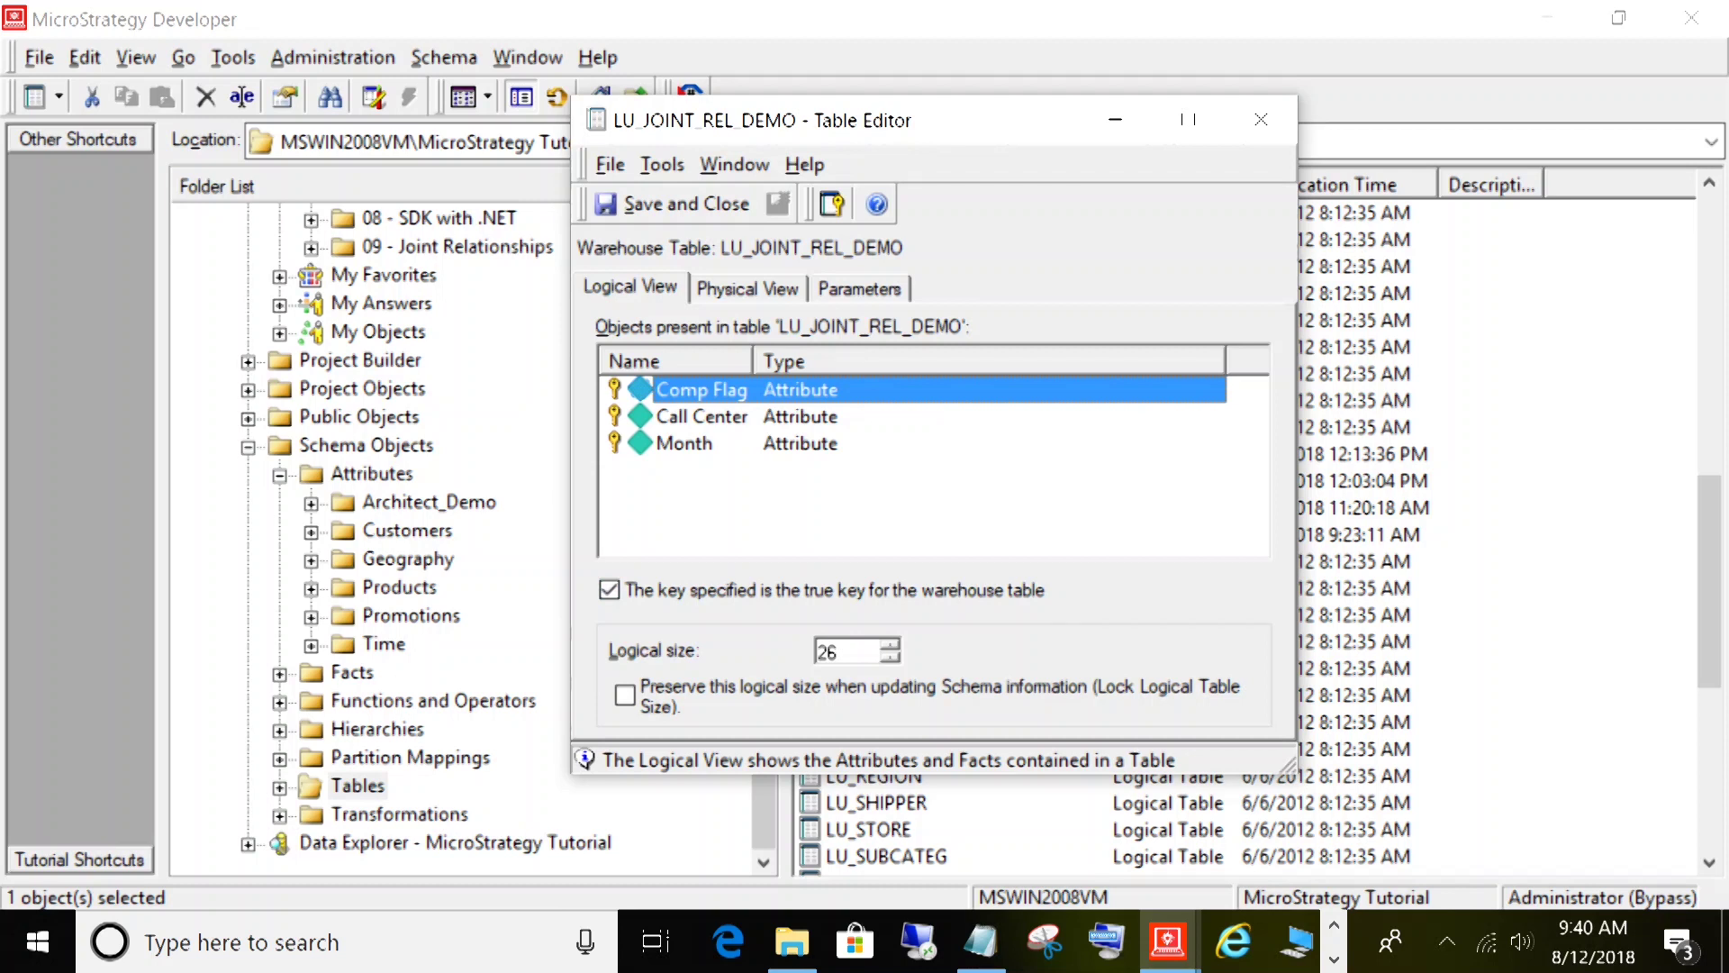
{"action": "key", "text": "alt+Tab"}
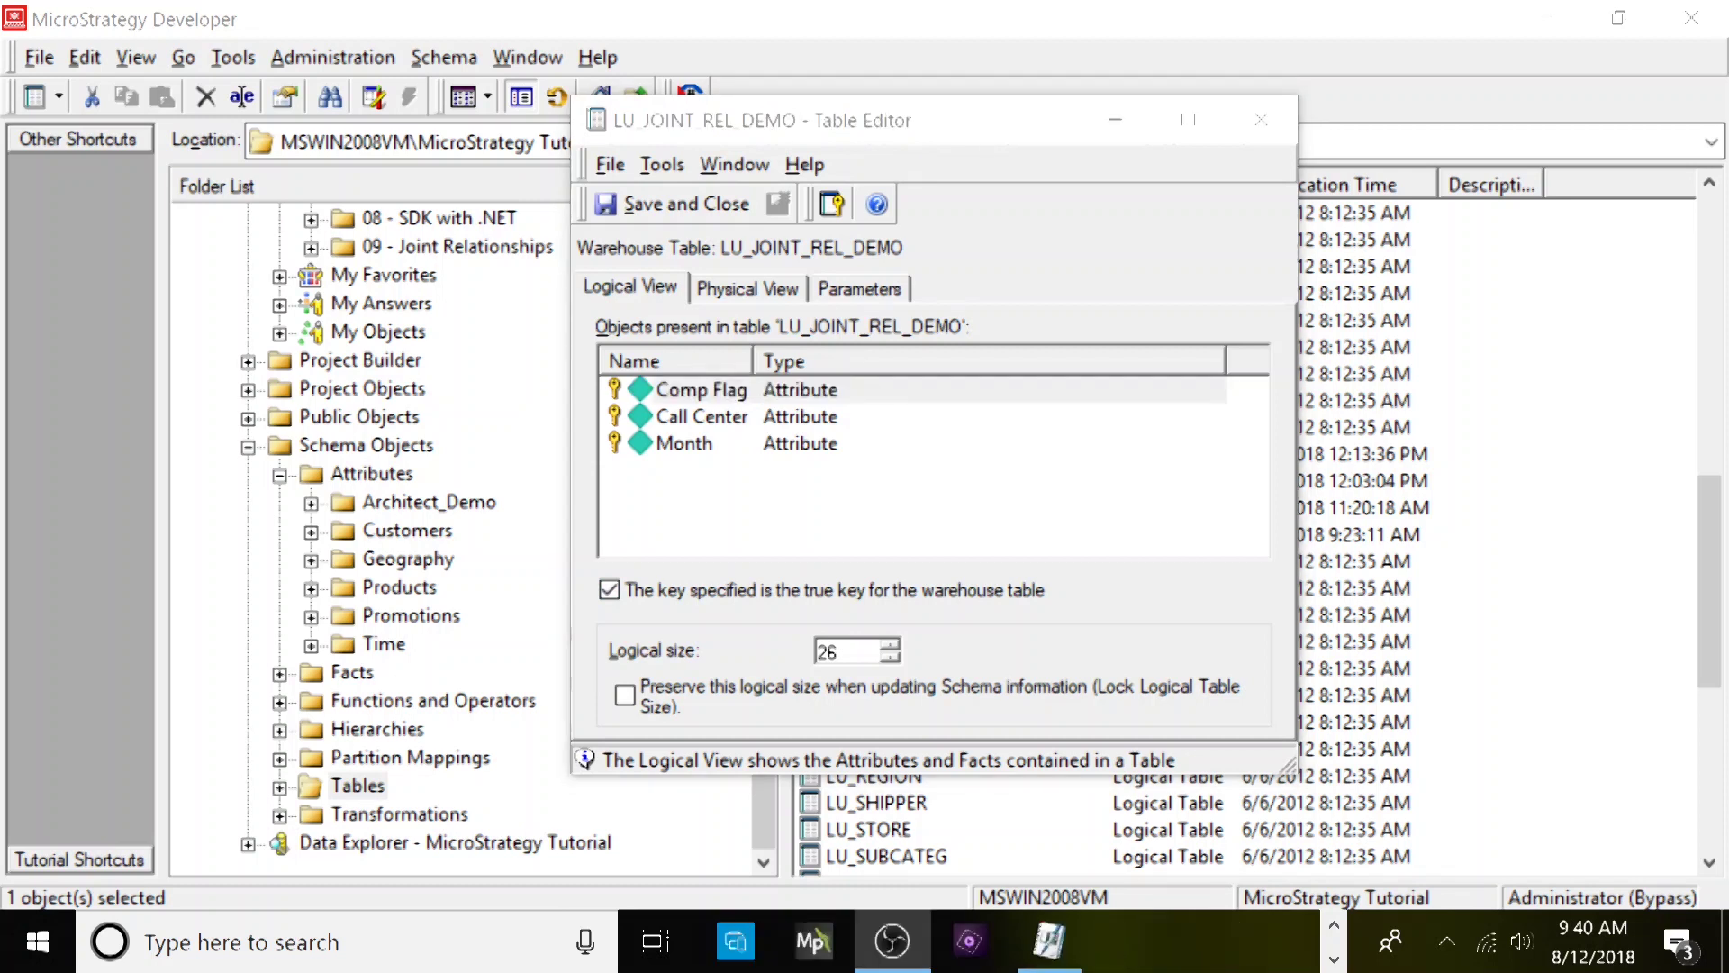
{"action": "key", "text": "alt+Tab"}
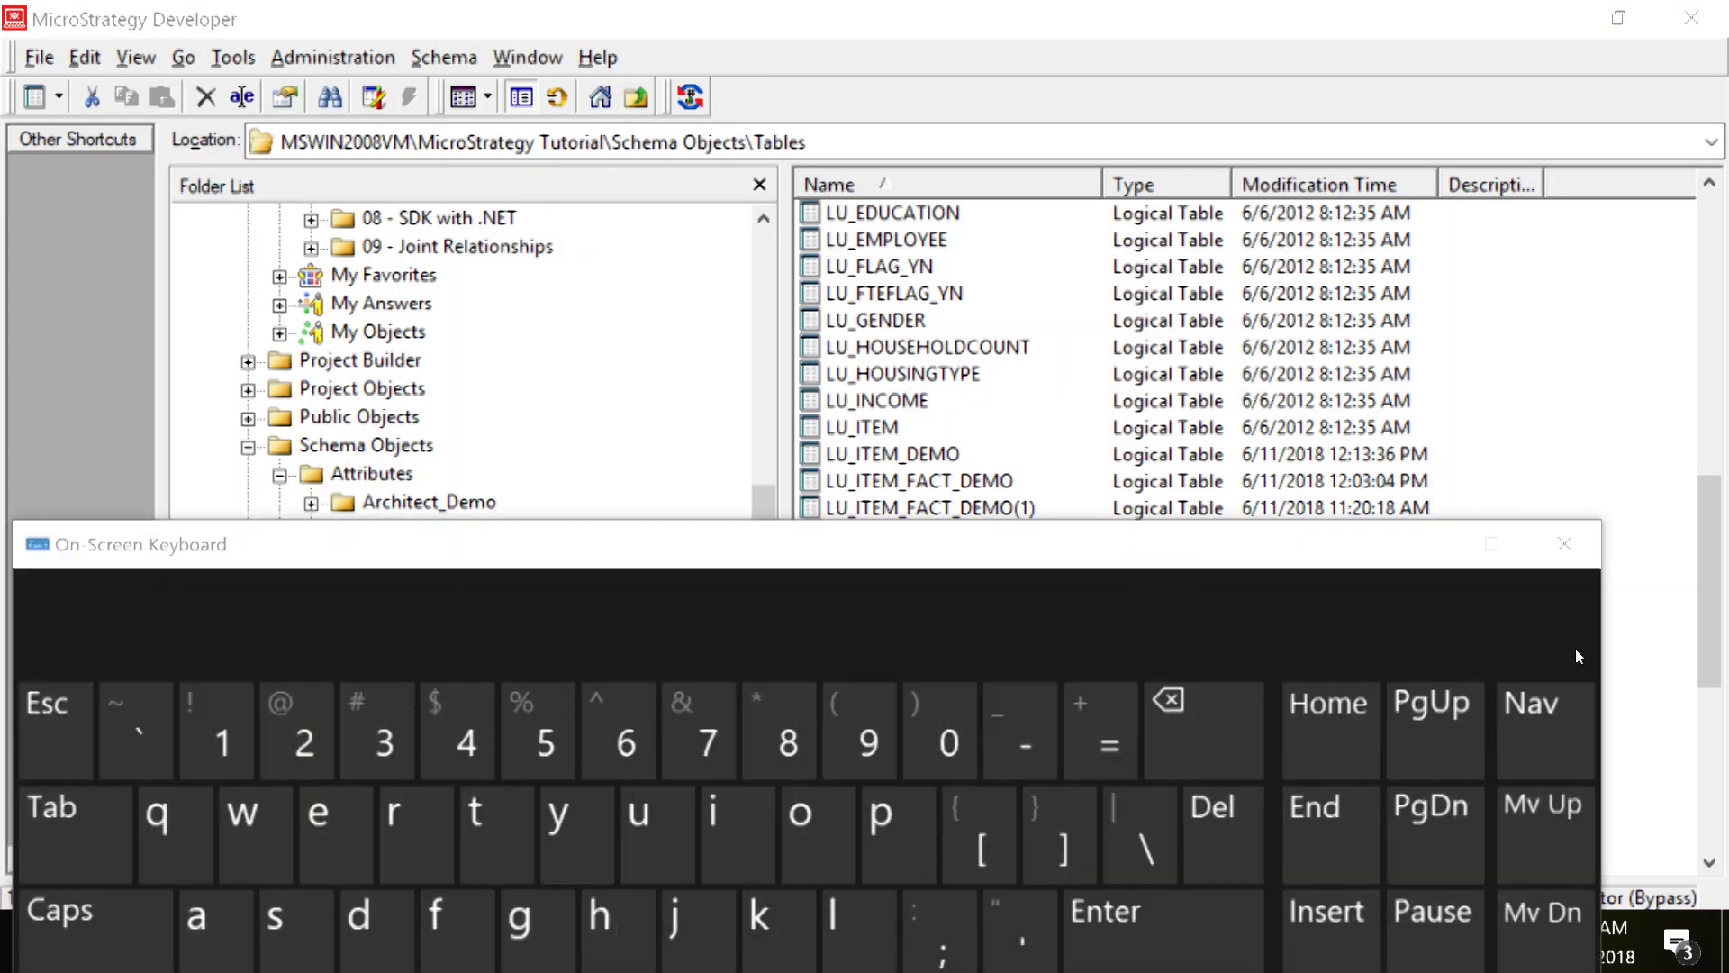
- Run the Joint Rel Test report from the 09 - Joint Relationships folder
{"action": "left_click", "coordinate": [1153, 944]}
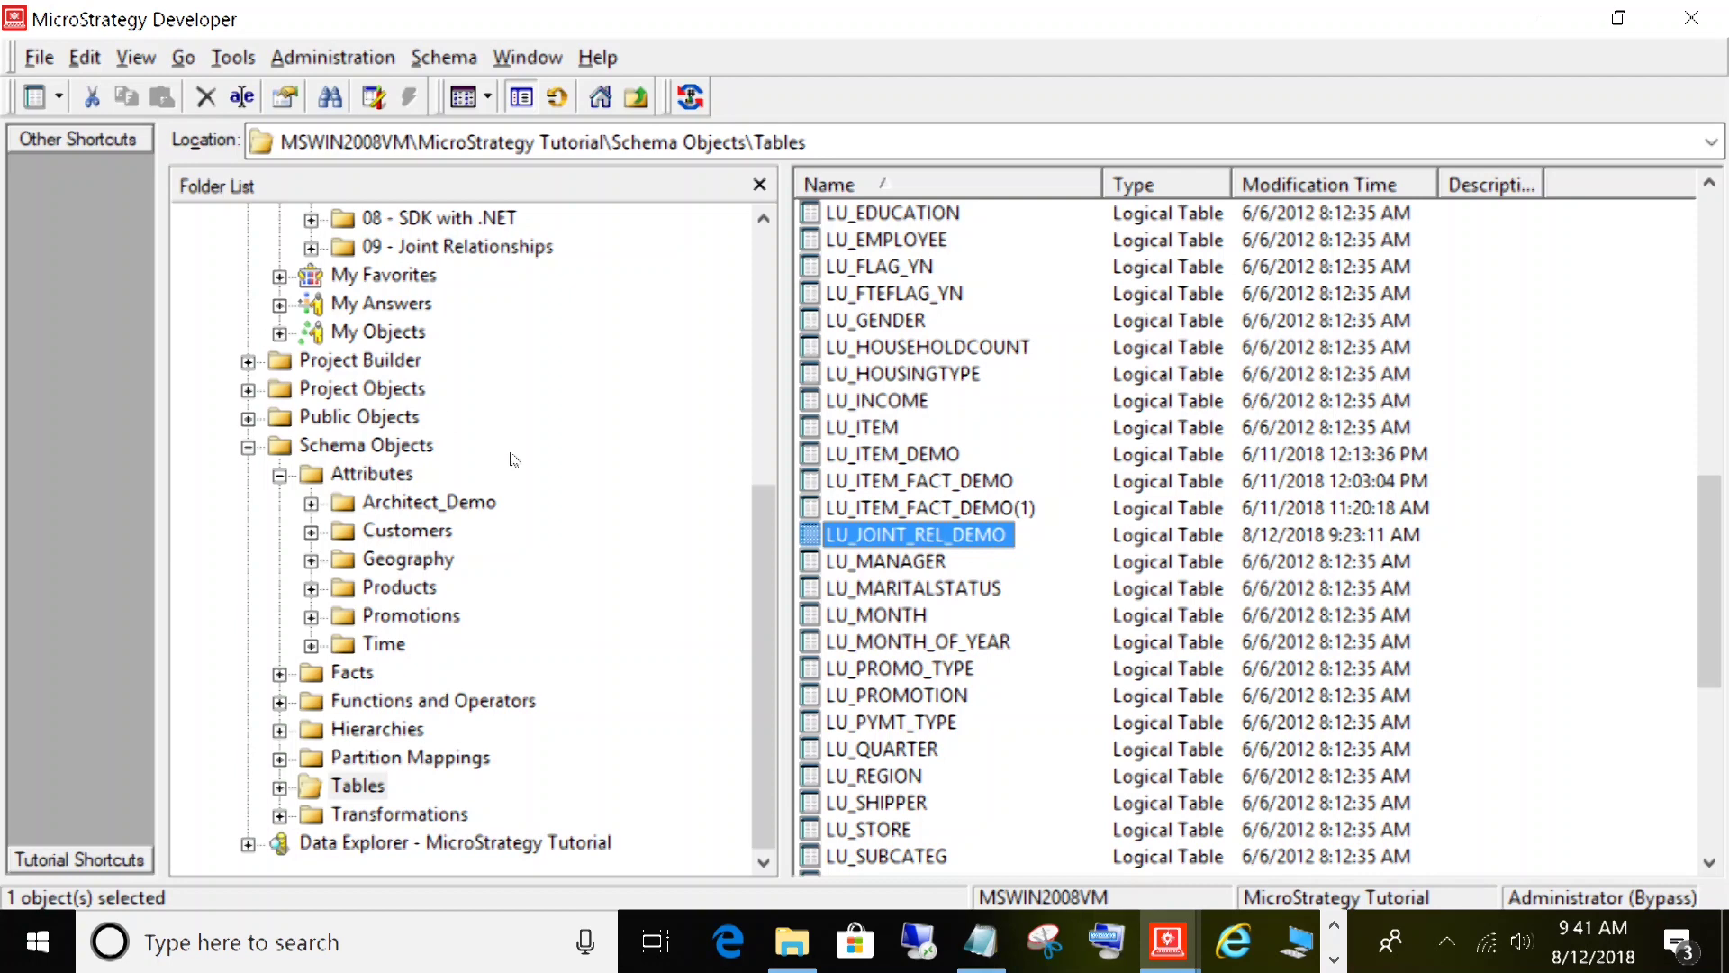
{"action": "left_click", "coordinate": [464, 246]}
{"action": "left_click", "coordinate": [869, 240]}
{"action": "right_click", "coordinate": [869, 240]}
{"action": "left_click", "coordinate": [909, 262]}
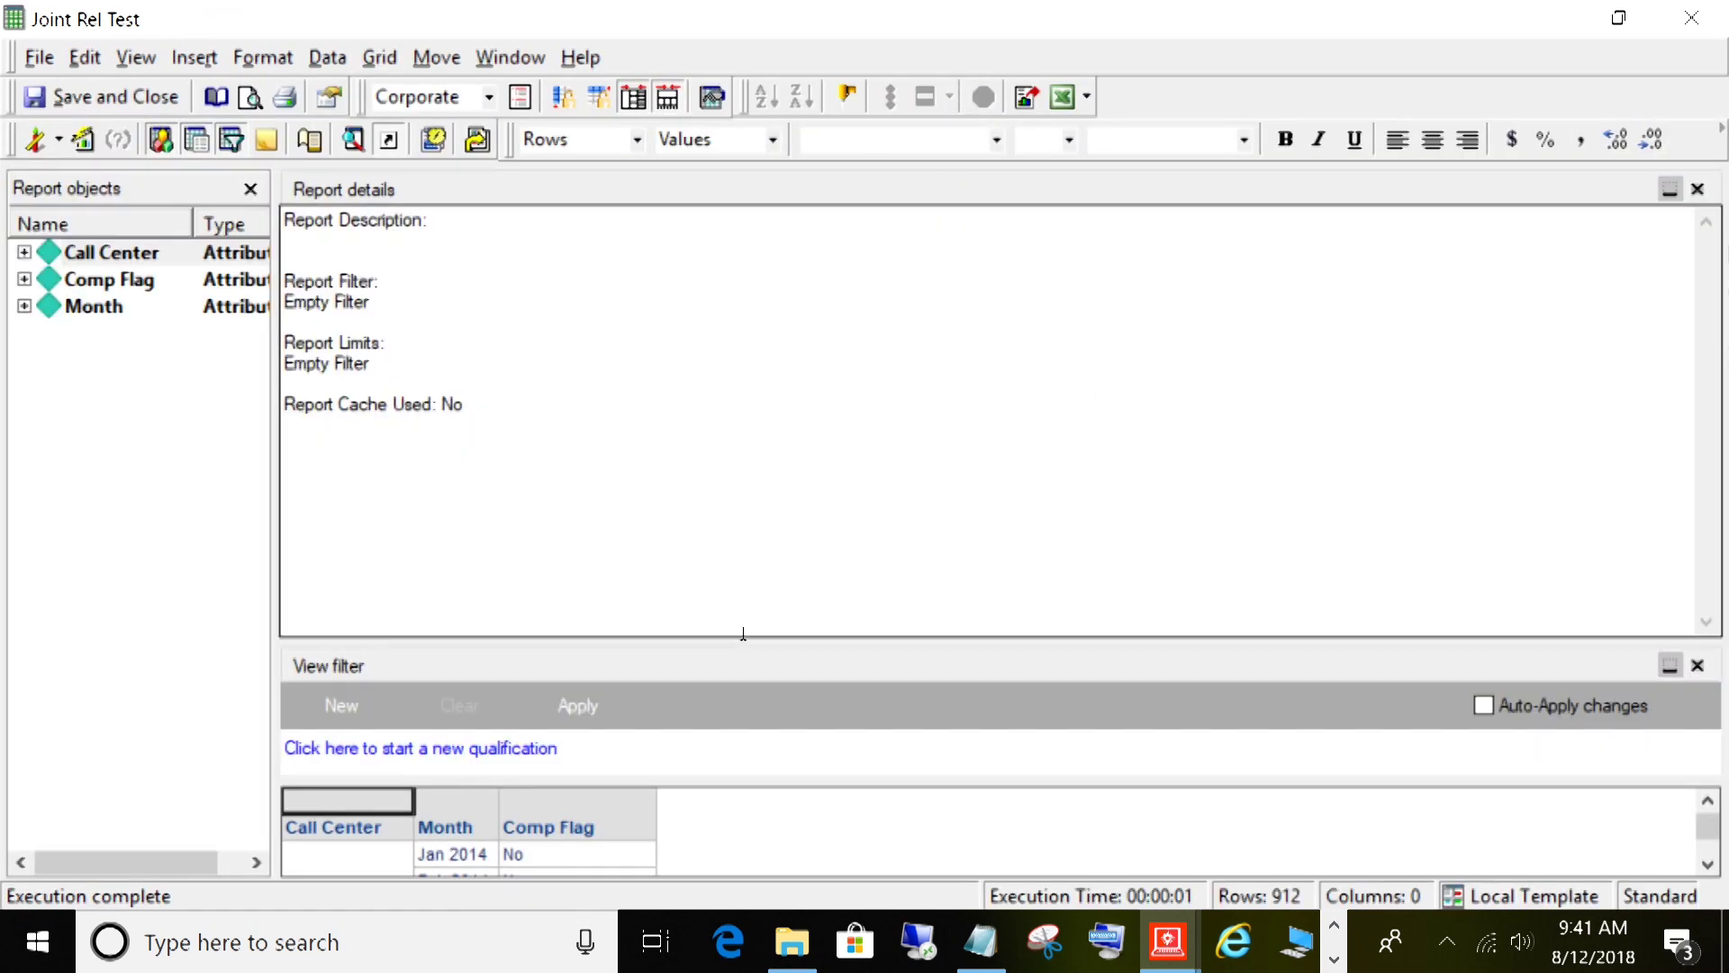
- Enlarge the results grid and toggle Merge Row Header Cells so every row shows its call center
{"action": "left_click_drag", "start_coordinate": [741, 637], "coordinate": [854, 286]}
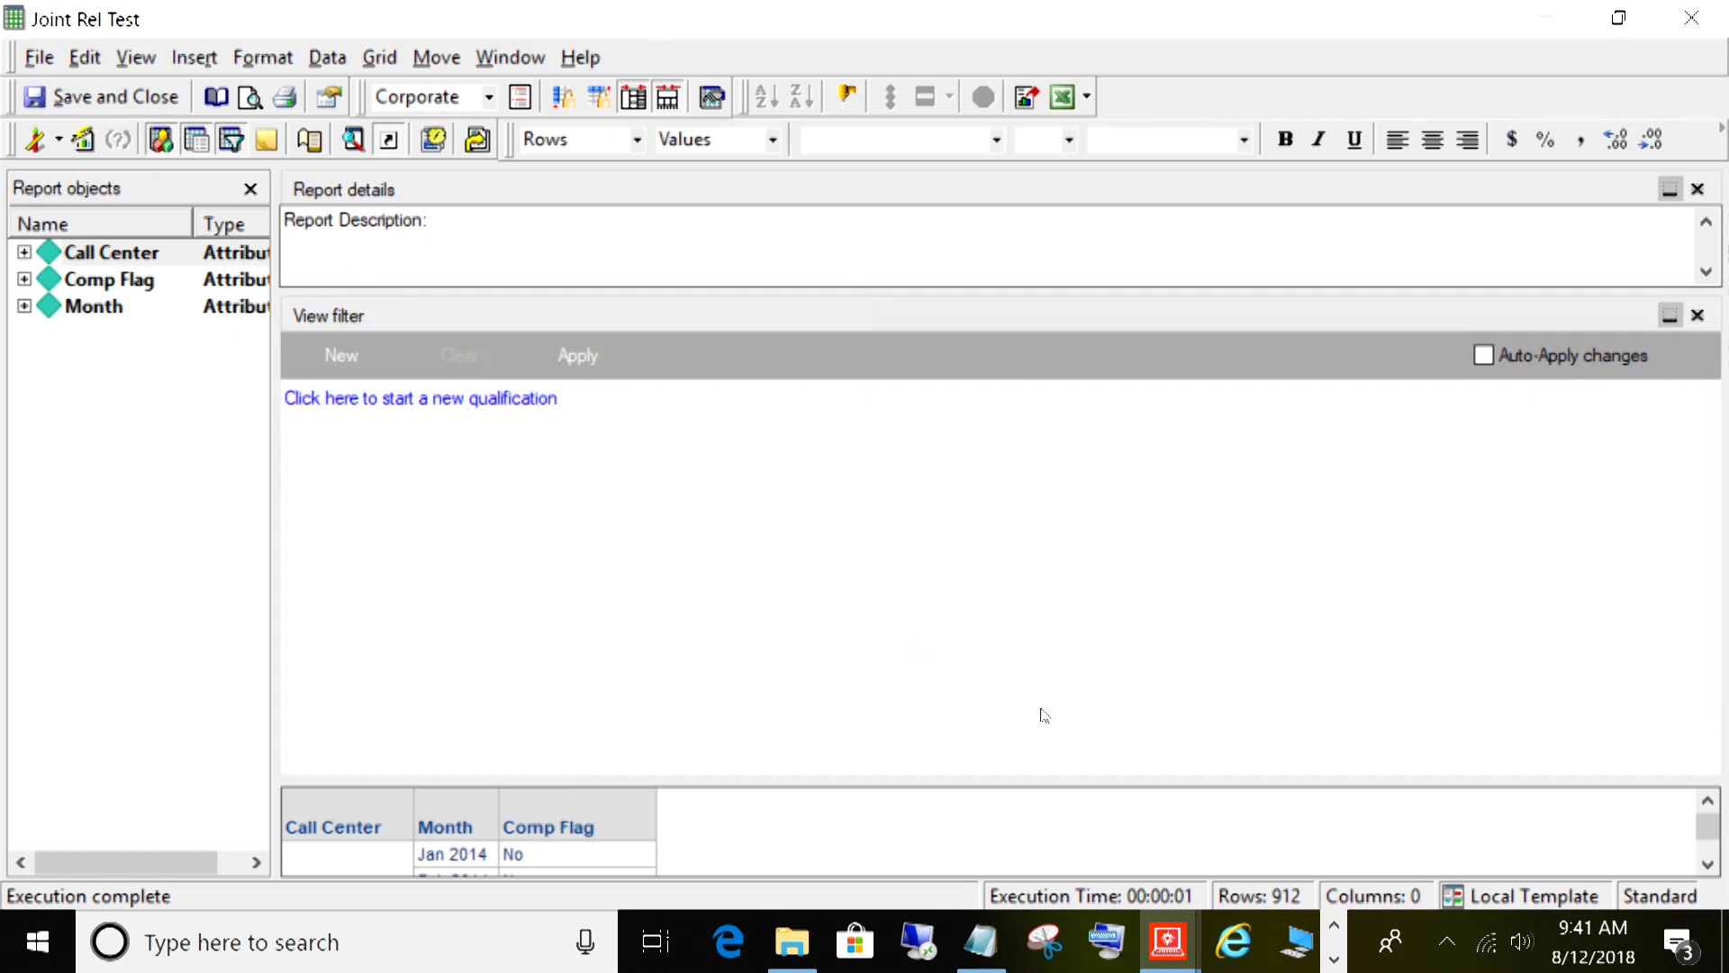
{"action": "left_click_drag", "start_coordinate": [998, 778], "coordinate": [1055, 455]}
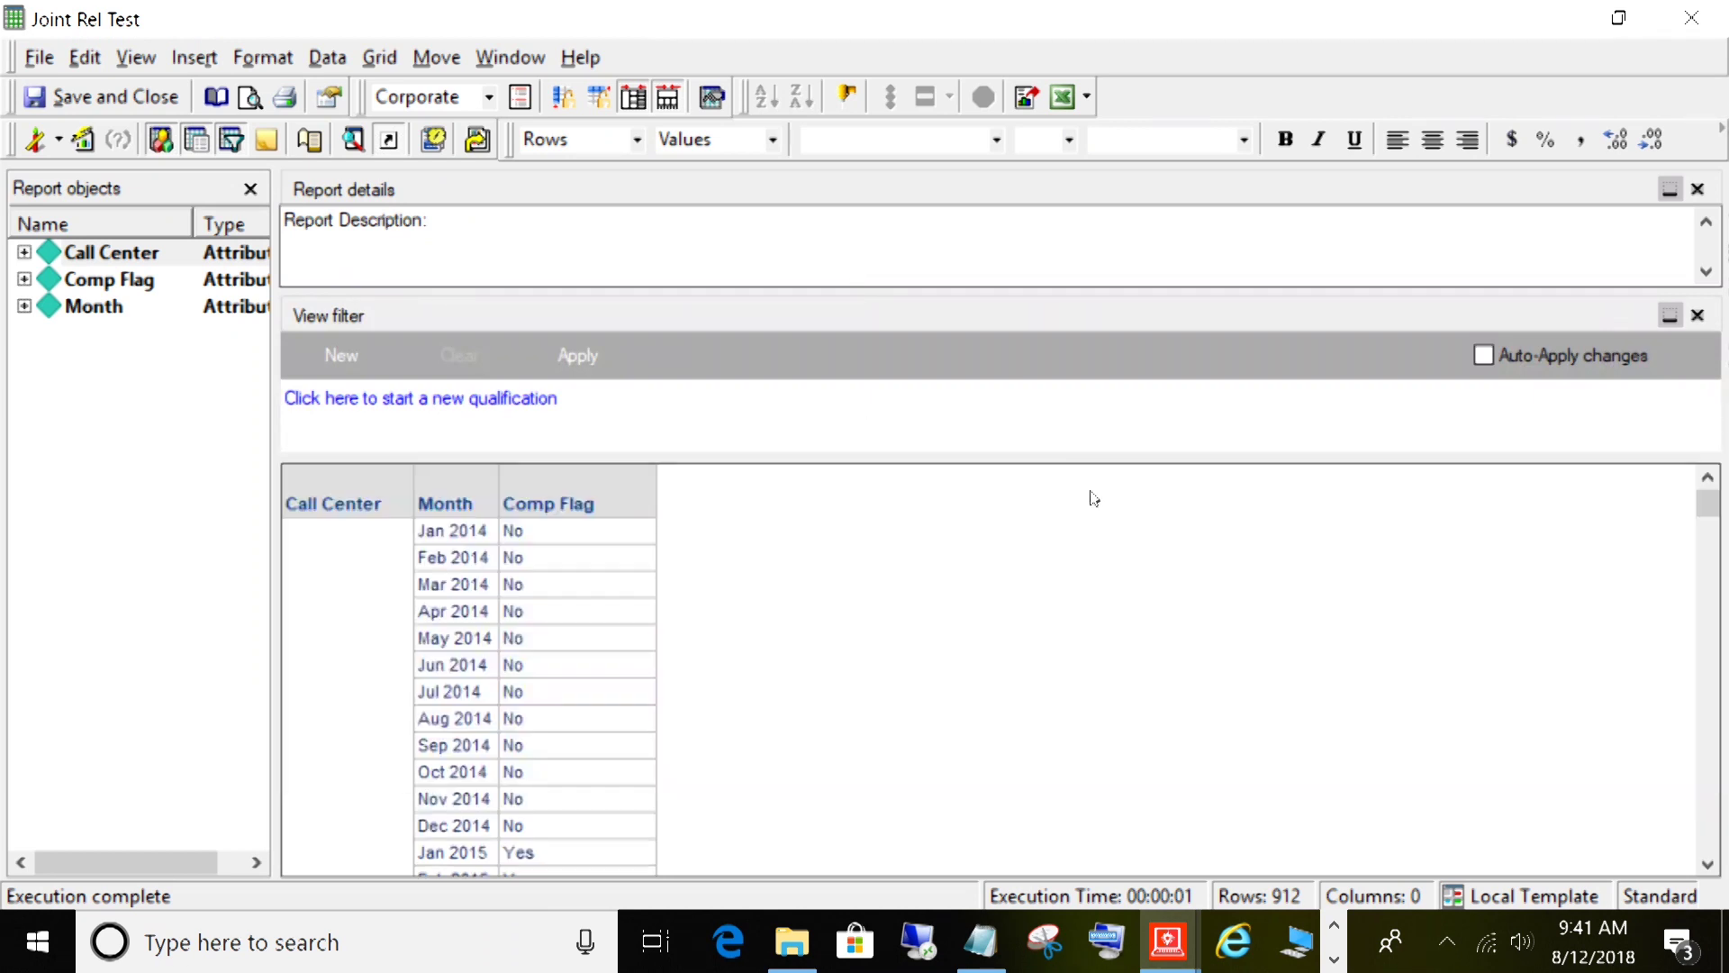
{"action": "left_click", "coordinate": [436, 57]}
{"action": "mouse_move", "coordinate": [381, 57]}
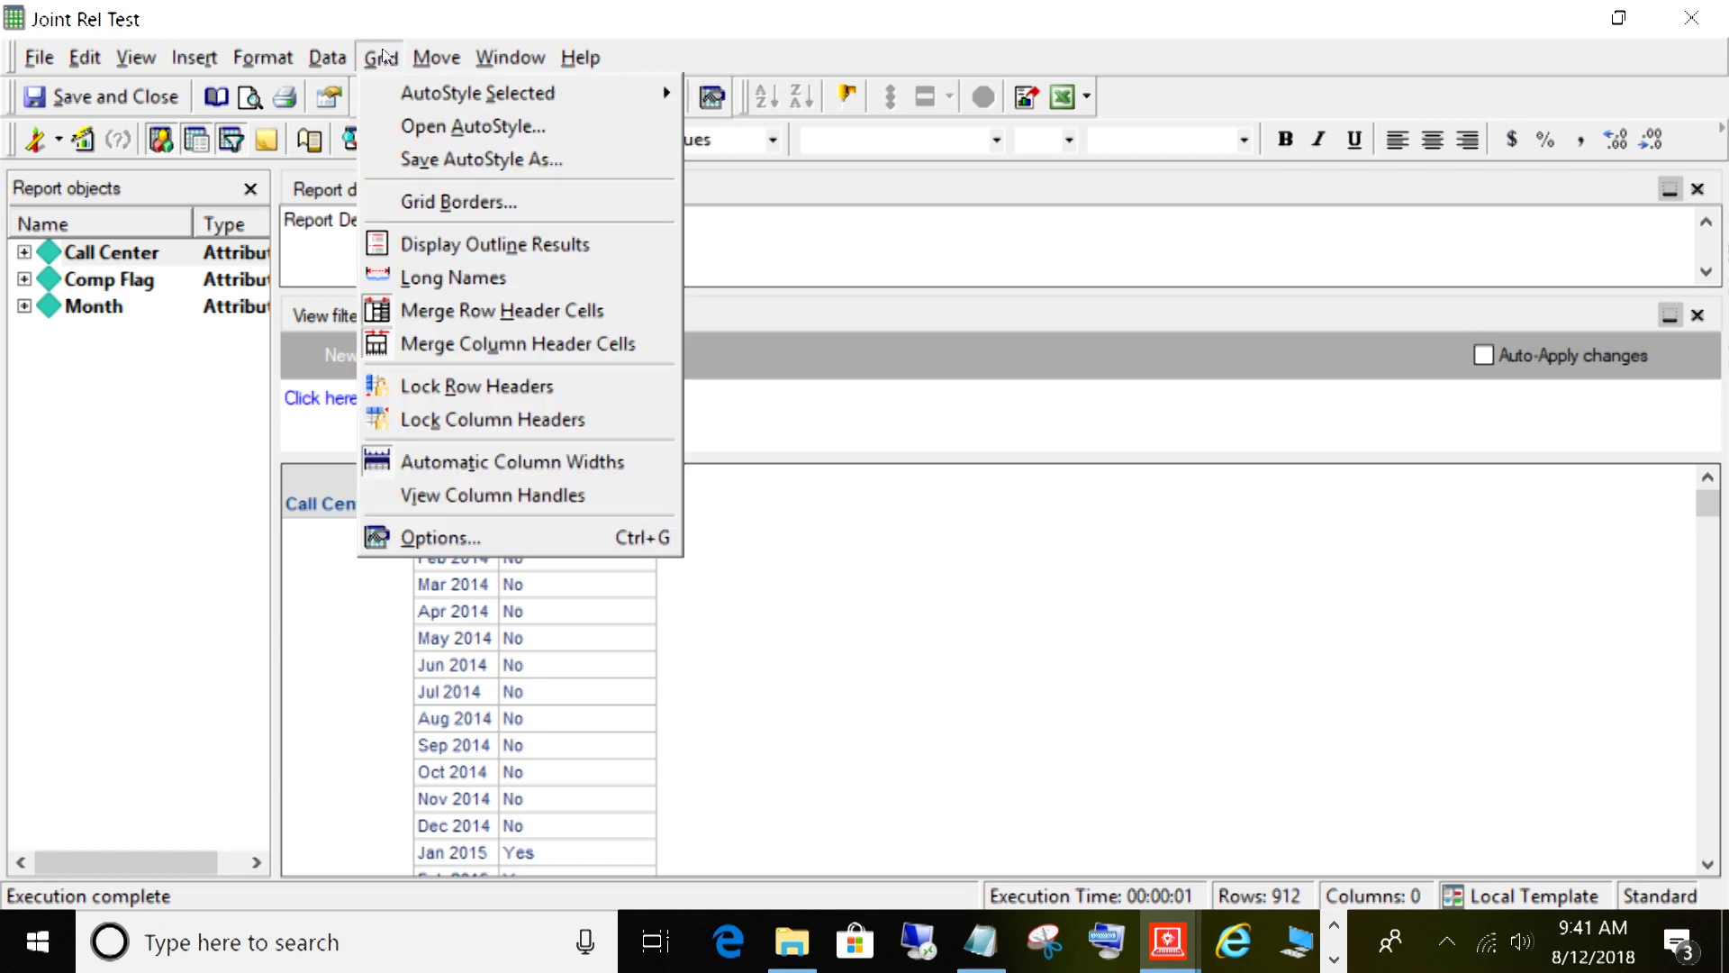
{"action": "left_click", "coordinate": [439, 312]}
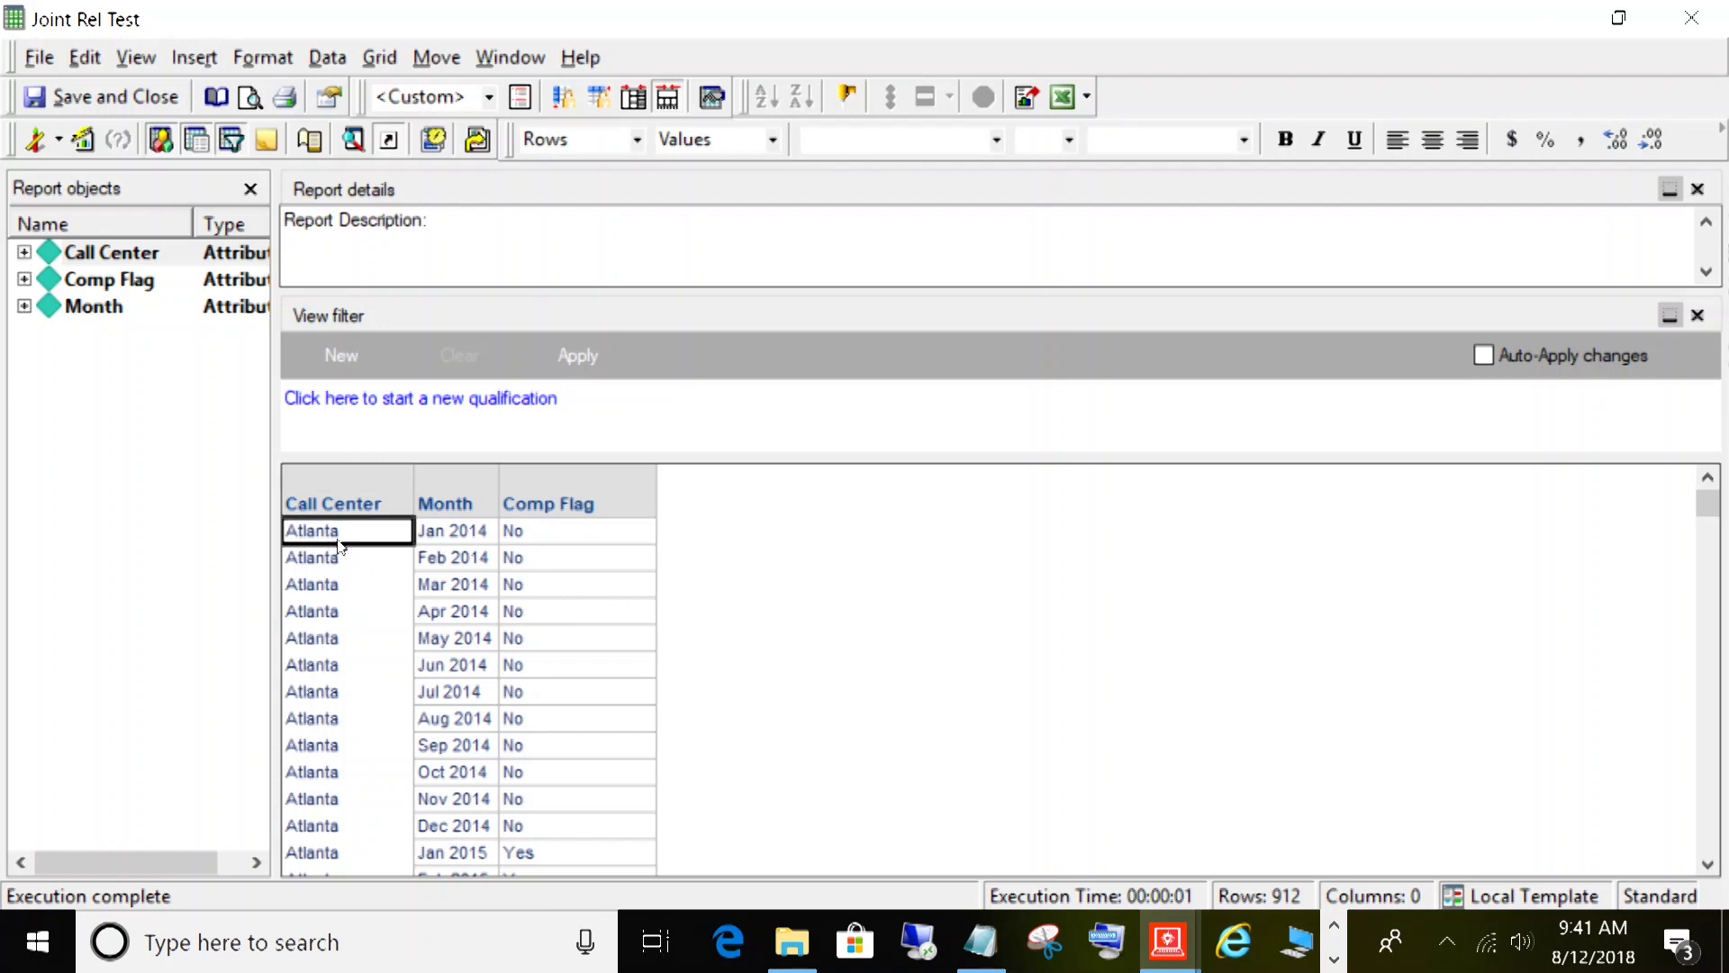
- Scroll through the 912 rows of Call Center, Month and Comp Flag results
{"action": "key", "text": "ctrl+a"}
{"action": "left_click", "coordinate": [445, 530]}
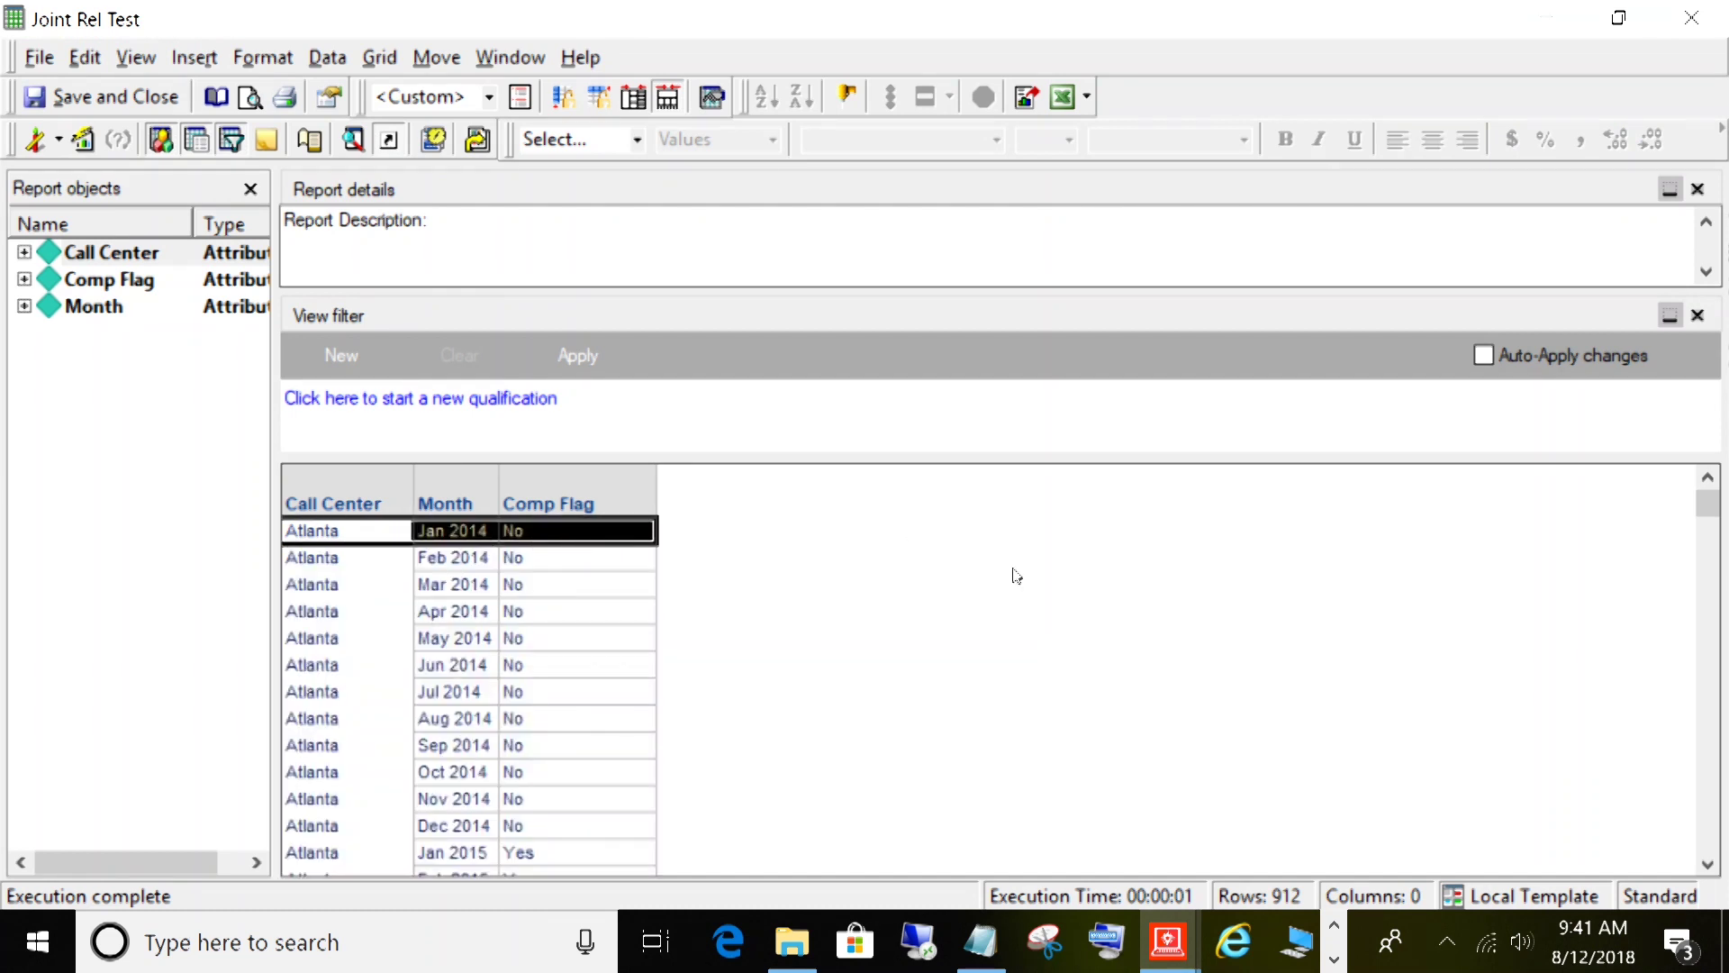
{"action": "scroll", "coordinate": [1018, 576], "scroll_direction": "down", "scroll_amount": 3}
{"action": "scroll", "coordinate": [997, 588], "scroll_direction": "down", "scroll_amount": 20}
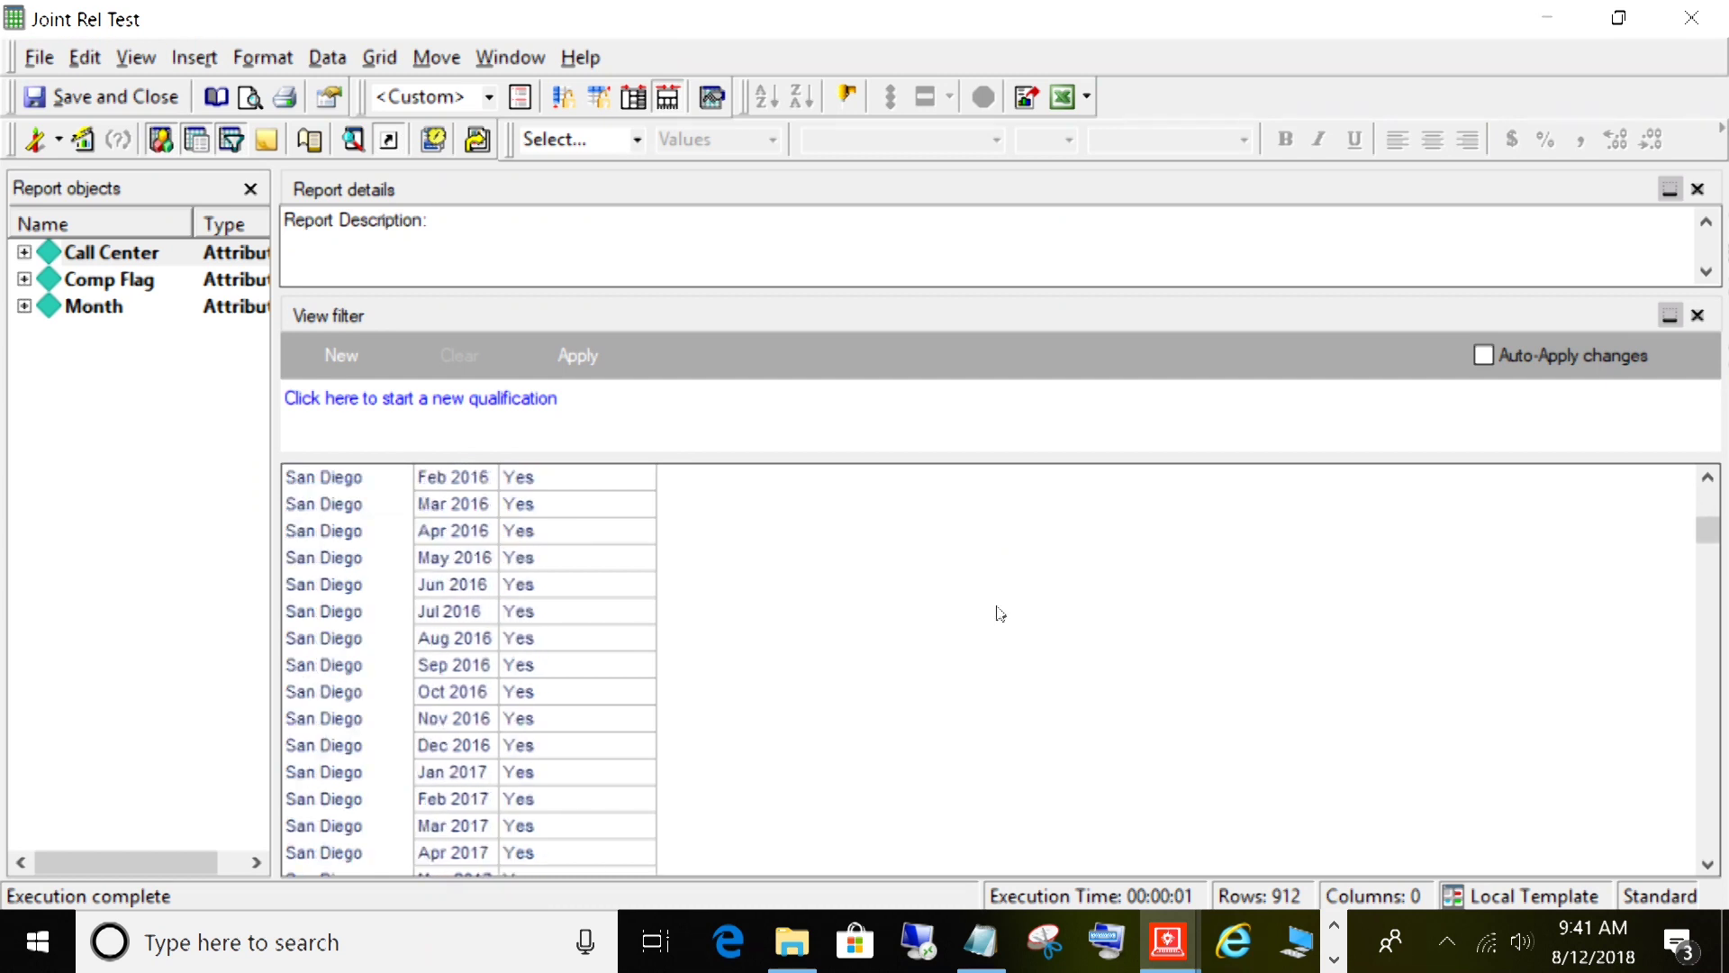
{"action": "scroll", "coordinate": [1000, 613], "scroll_direction": "down", "scroll_amount": 10}
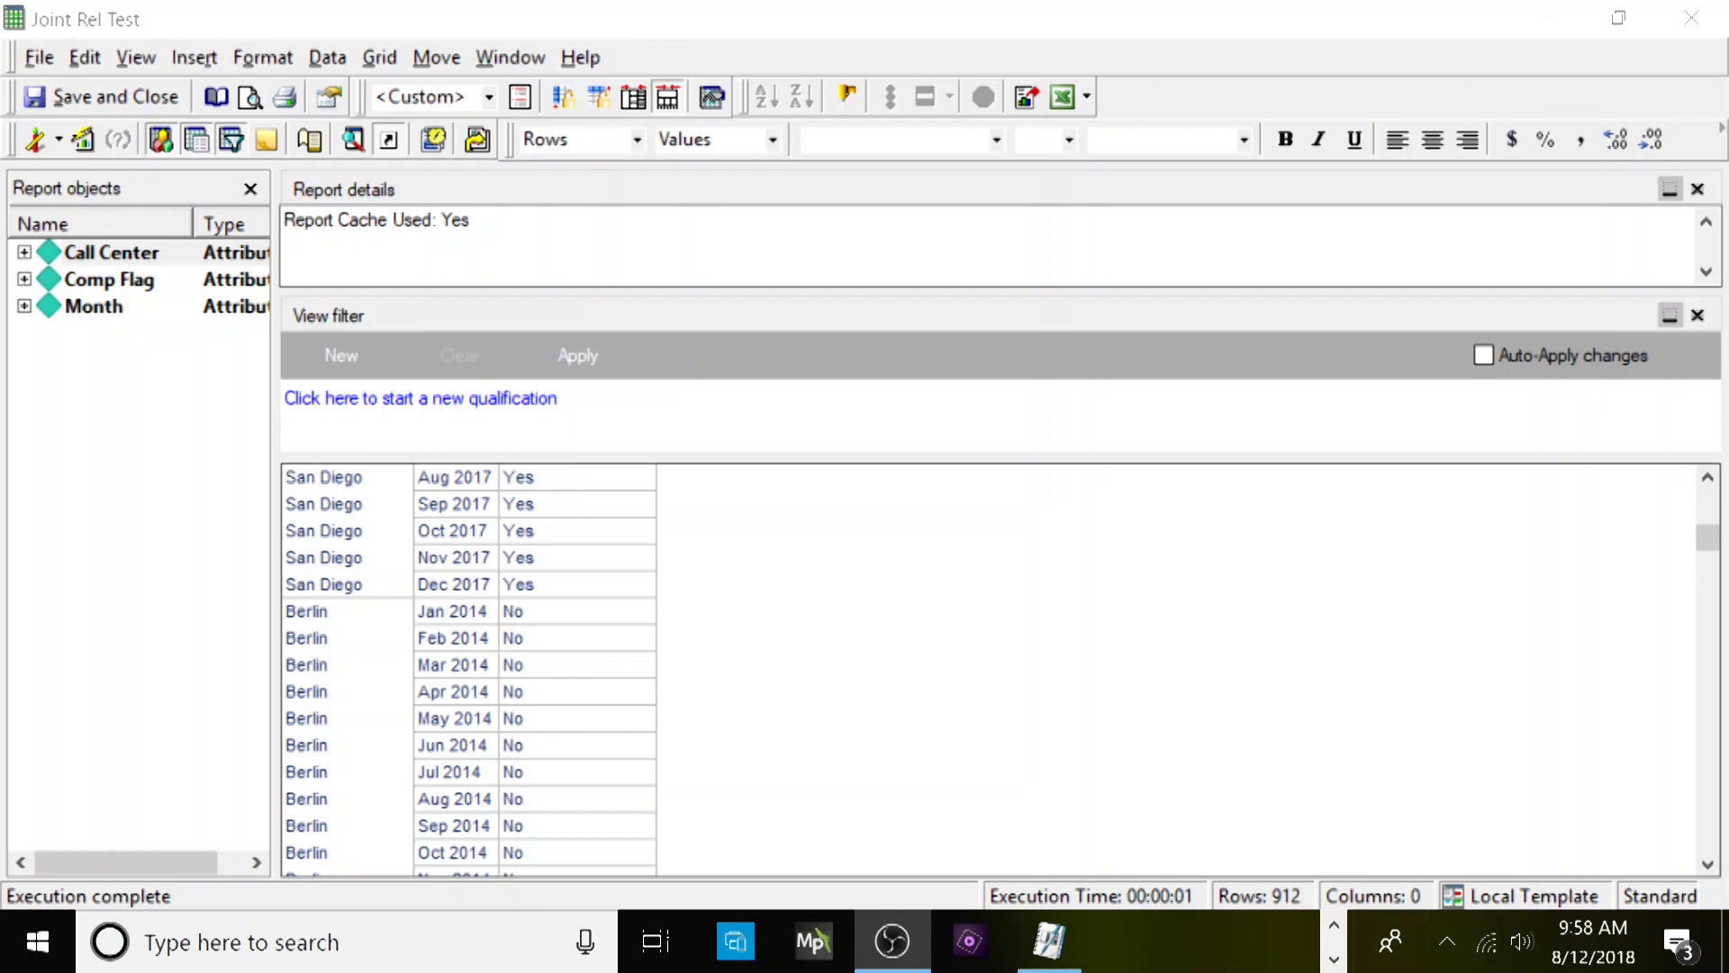
- Close Joint Rel Test and review Joint Demo Report 1's Call Center, Revenue and Comp Flag Yes filter
{"action": "key", "text": "alt+F4"}
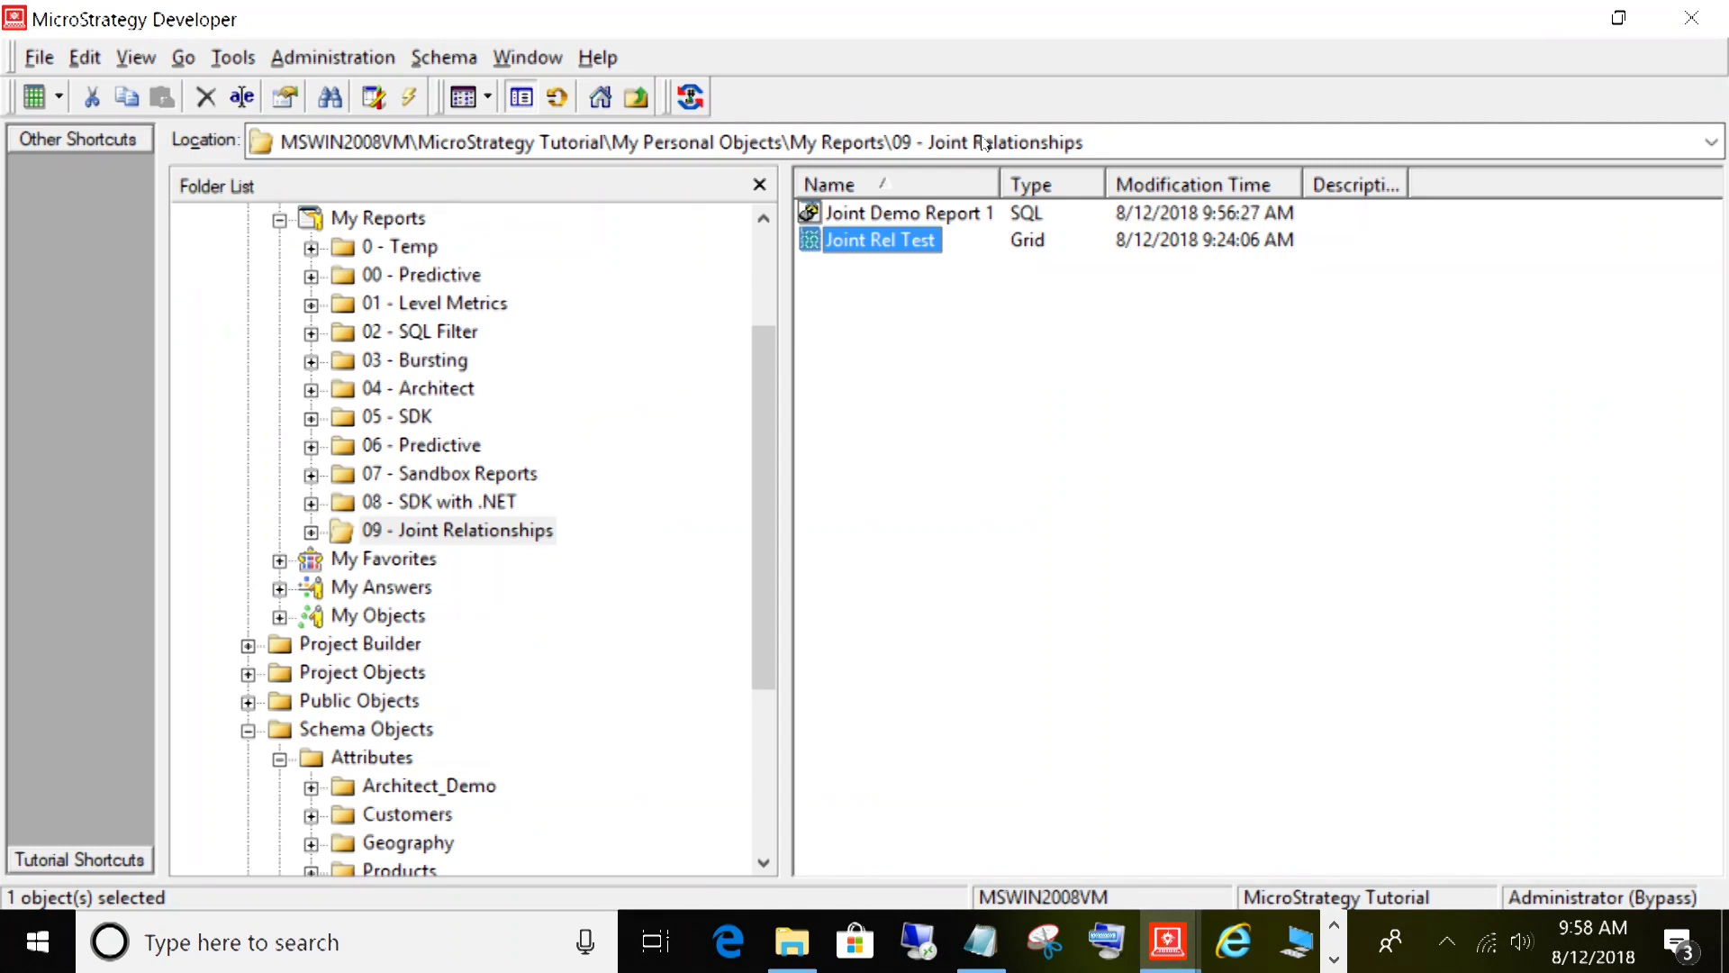
{"action": "right_click", "coordinate": [946, 215]}
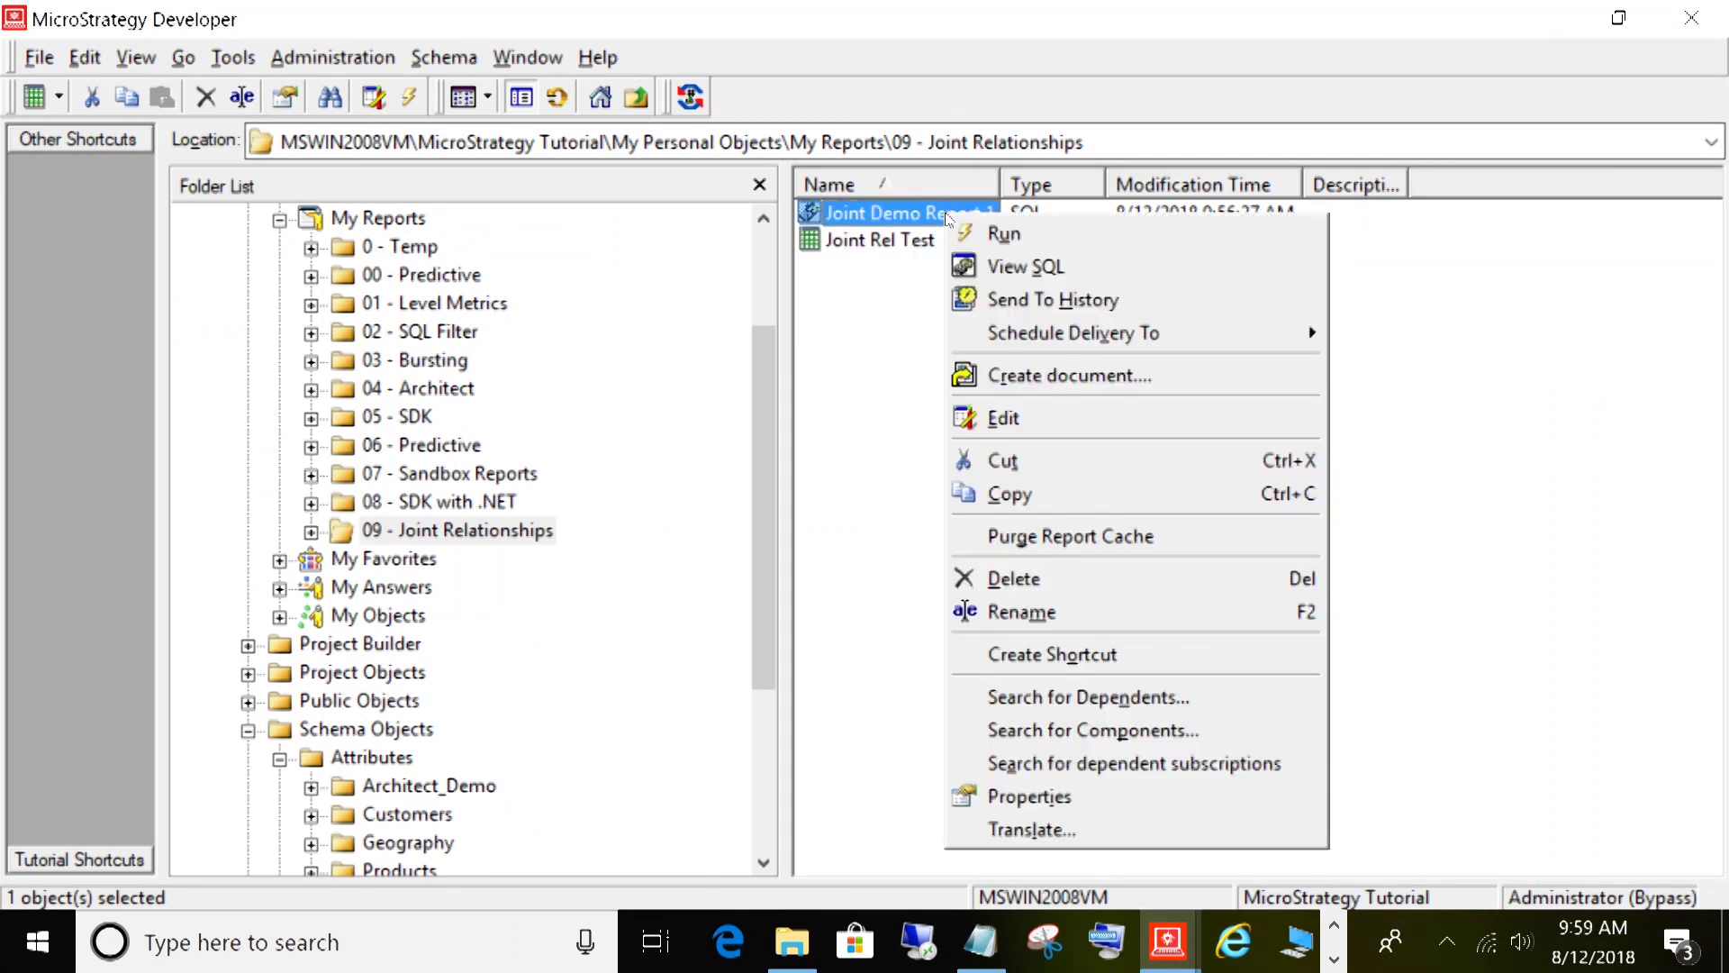
{"action": "left_click", "coordinate": [1034, 417]}
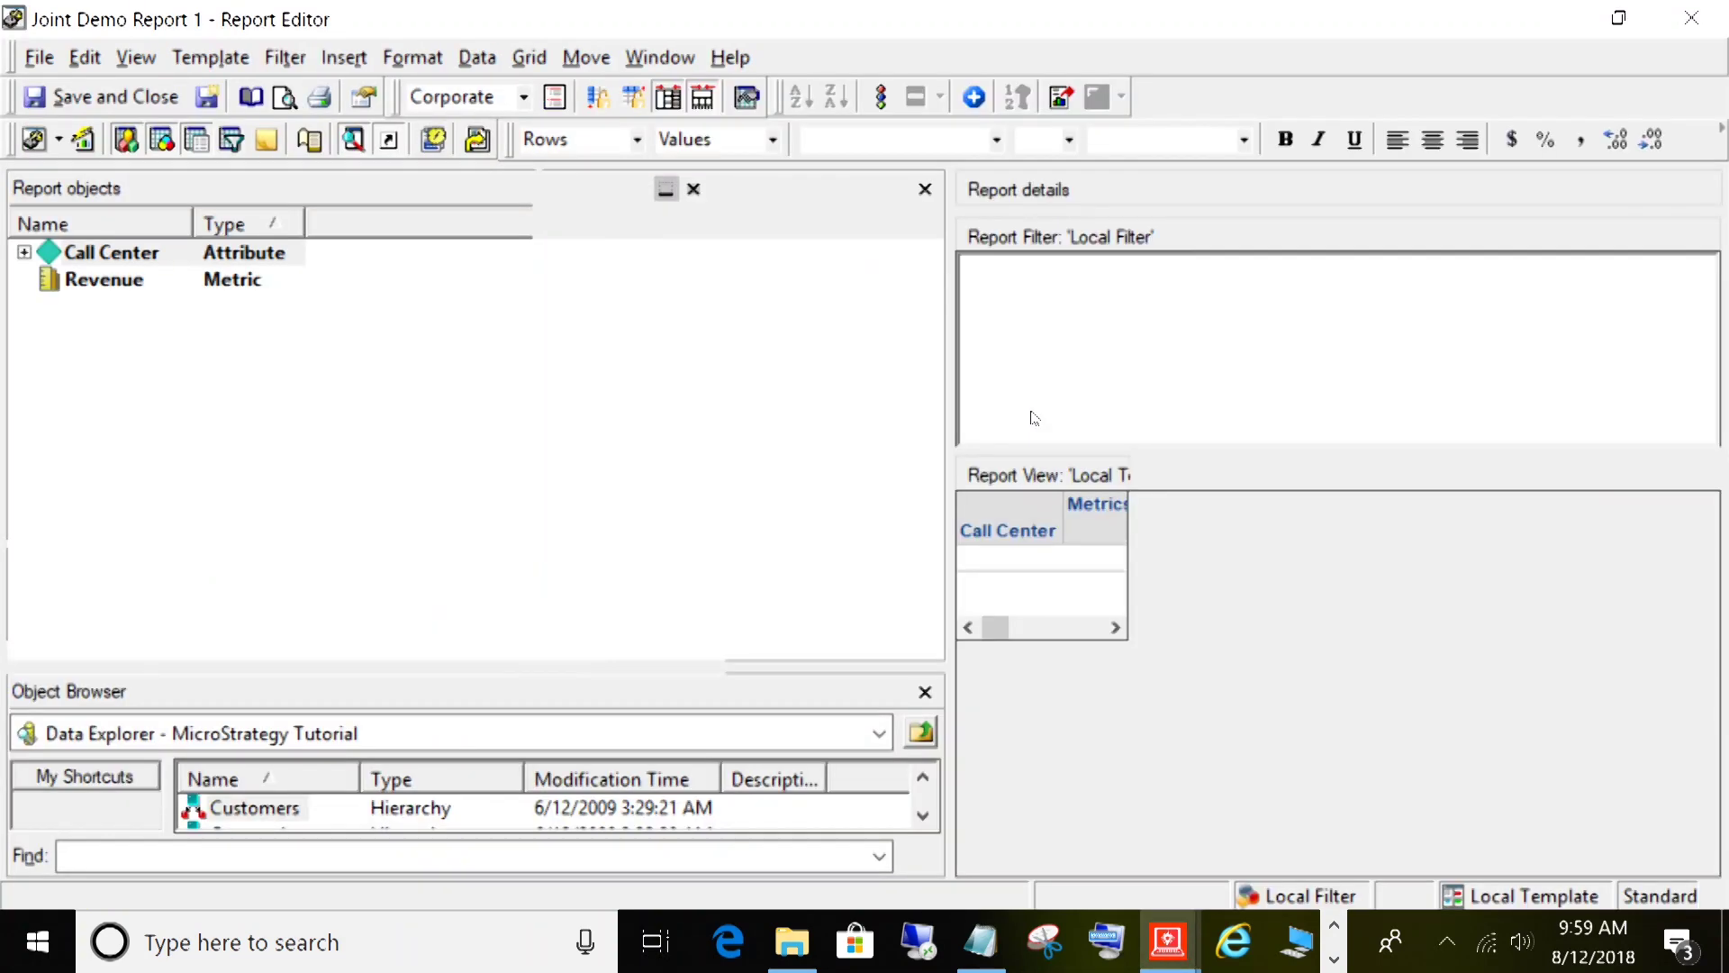
{"action": "left_click_drag", "start_coordinate": [952, 447], "coordinate": [813, 433]}
{"action": "left_click", "coordinate": [121, 281]}
{"action": "left_click", "coordinate": [119, 259]}
{"action": "left_click", "coordinate": [880, 272]}
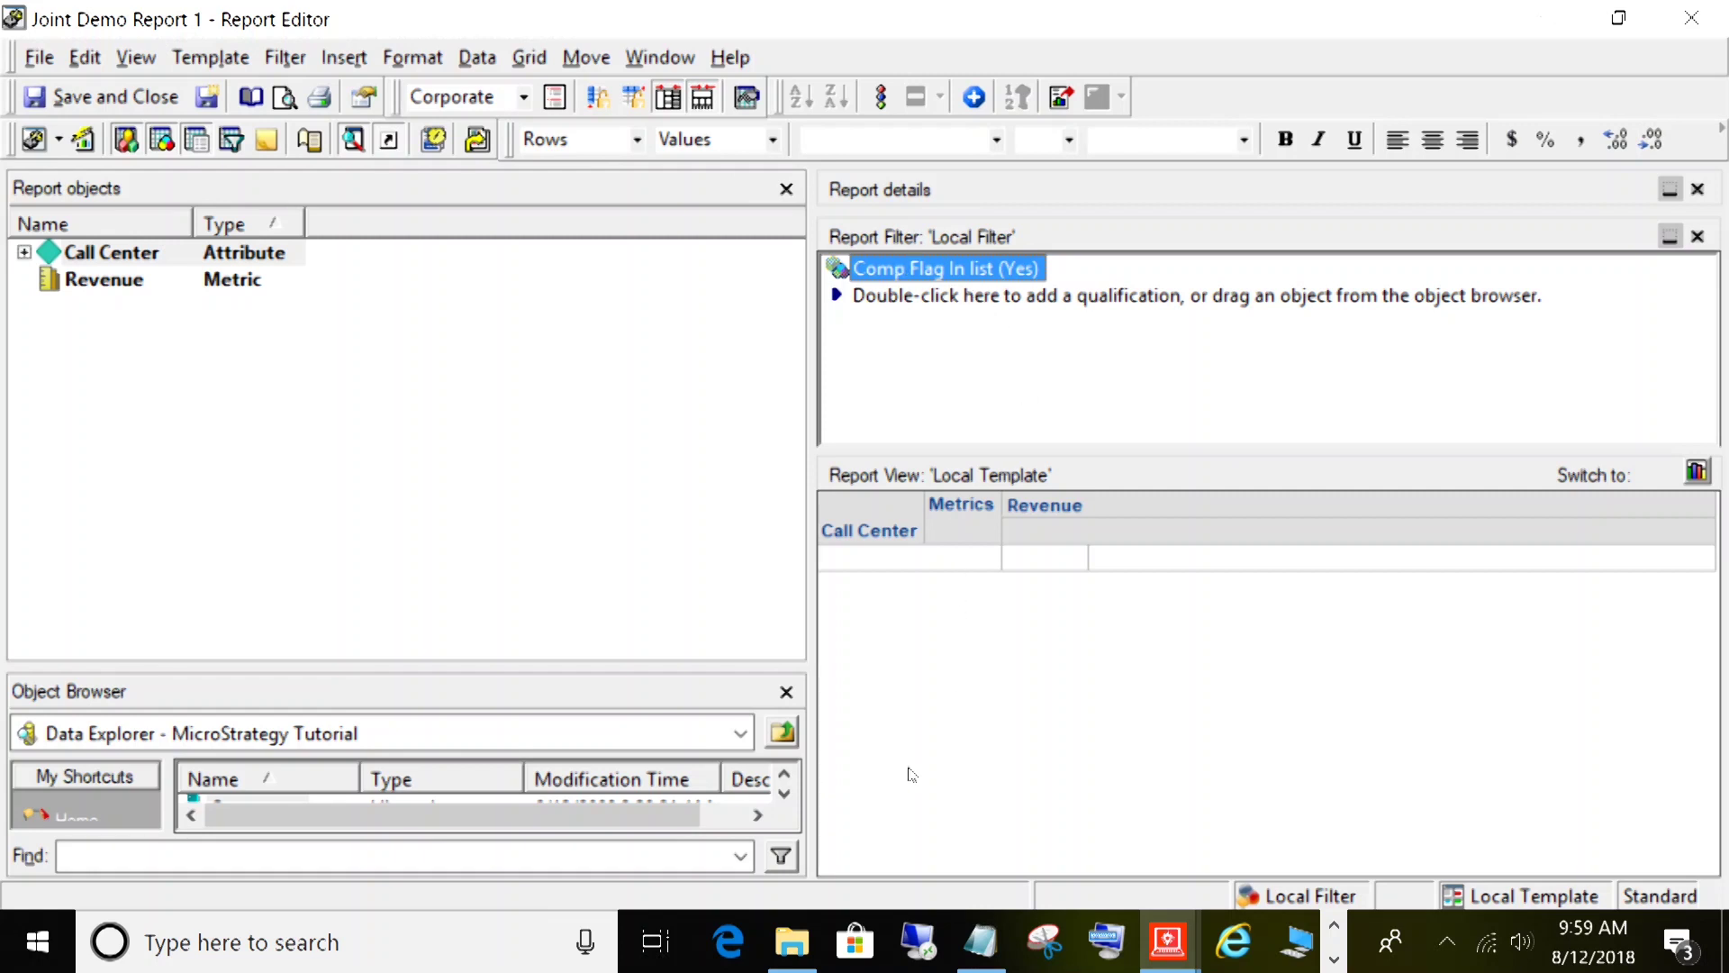
- Switch back to the main MicroStrategy Developer window
{"action": "left_click", "coordinate": [800, 960]}
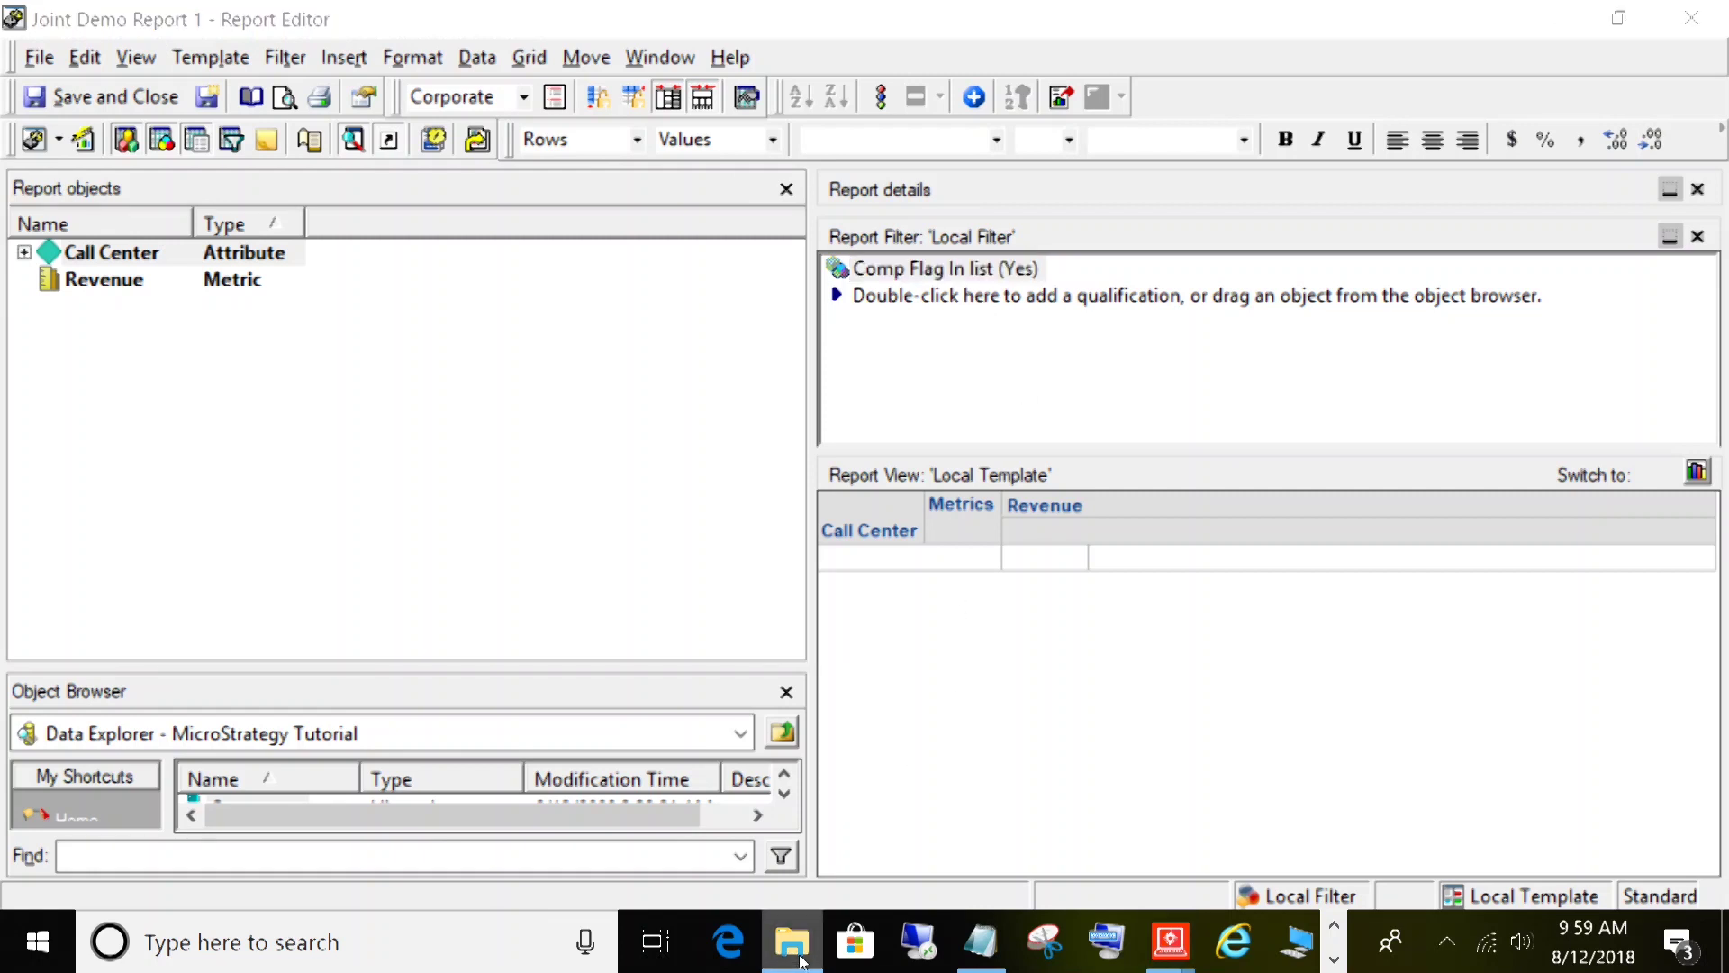
{"action": "left_click", "coordinate": [1169, 941]}
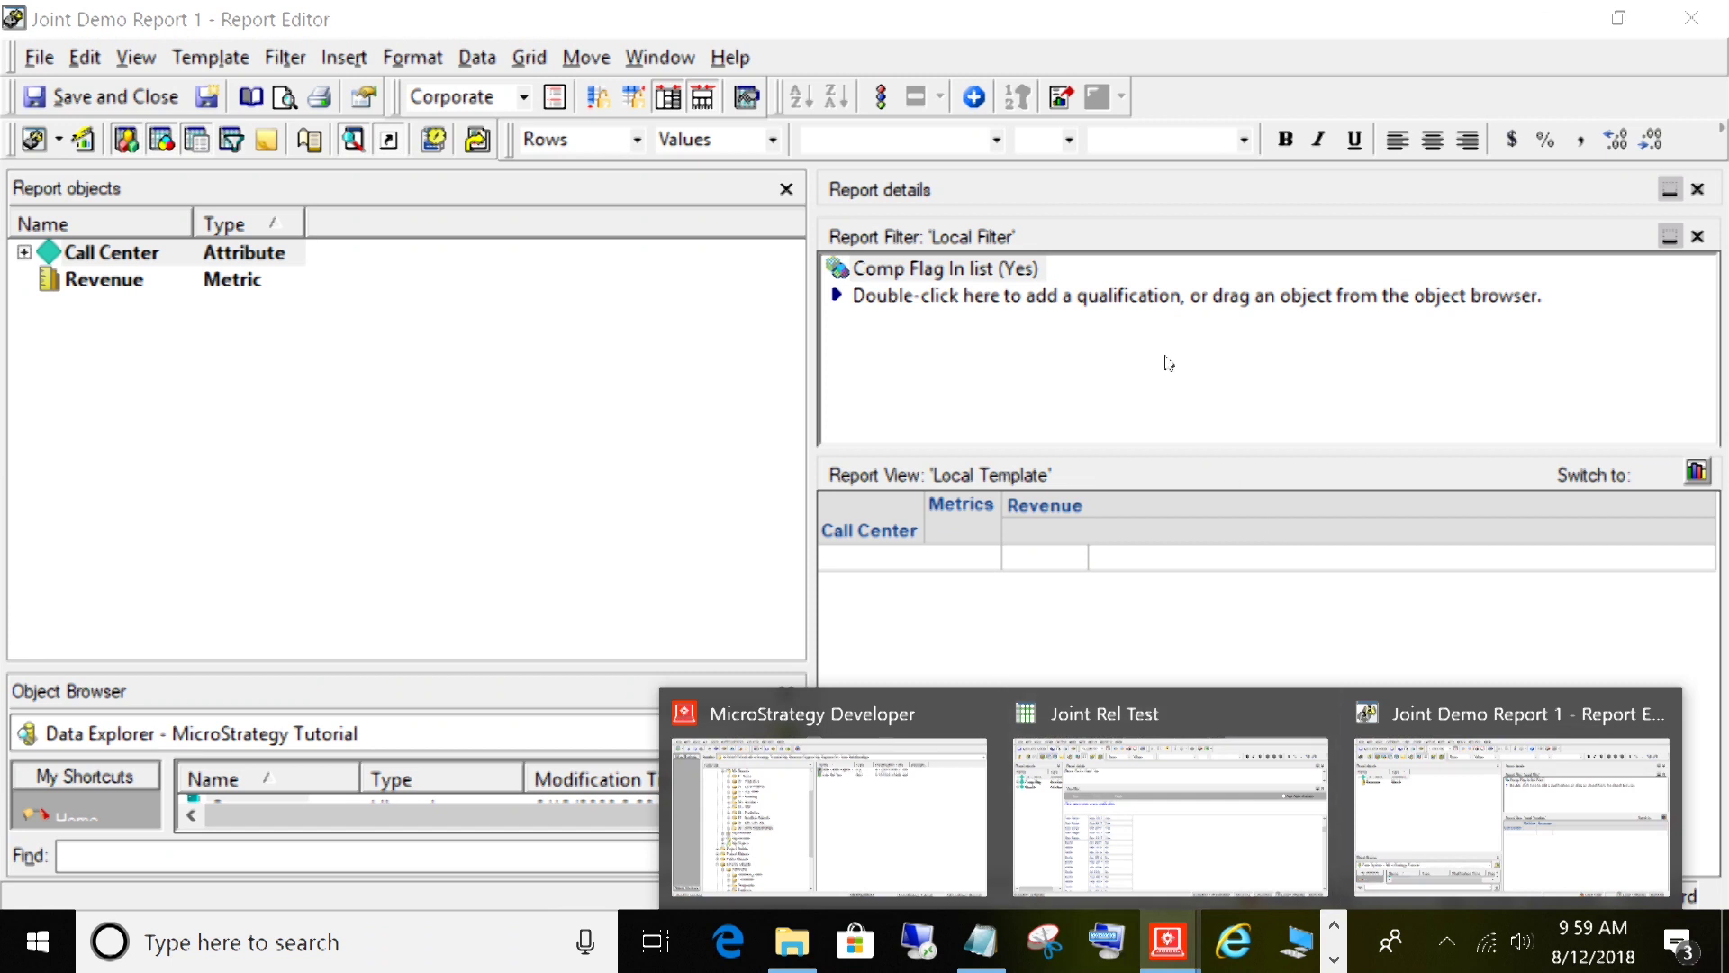
{"action": "left_click", "coordinate": [1168, 363]}
{"action": "key", "text": "Up"}
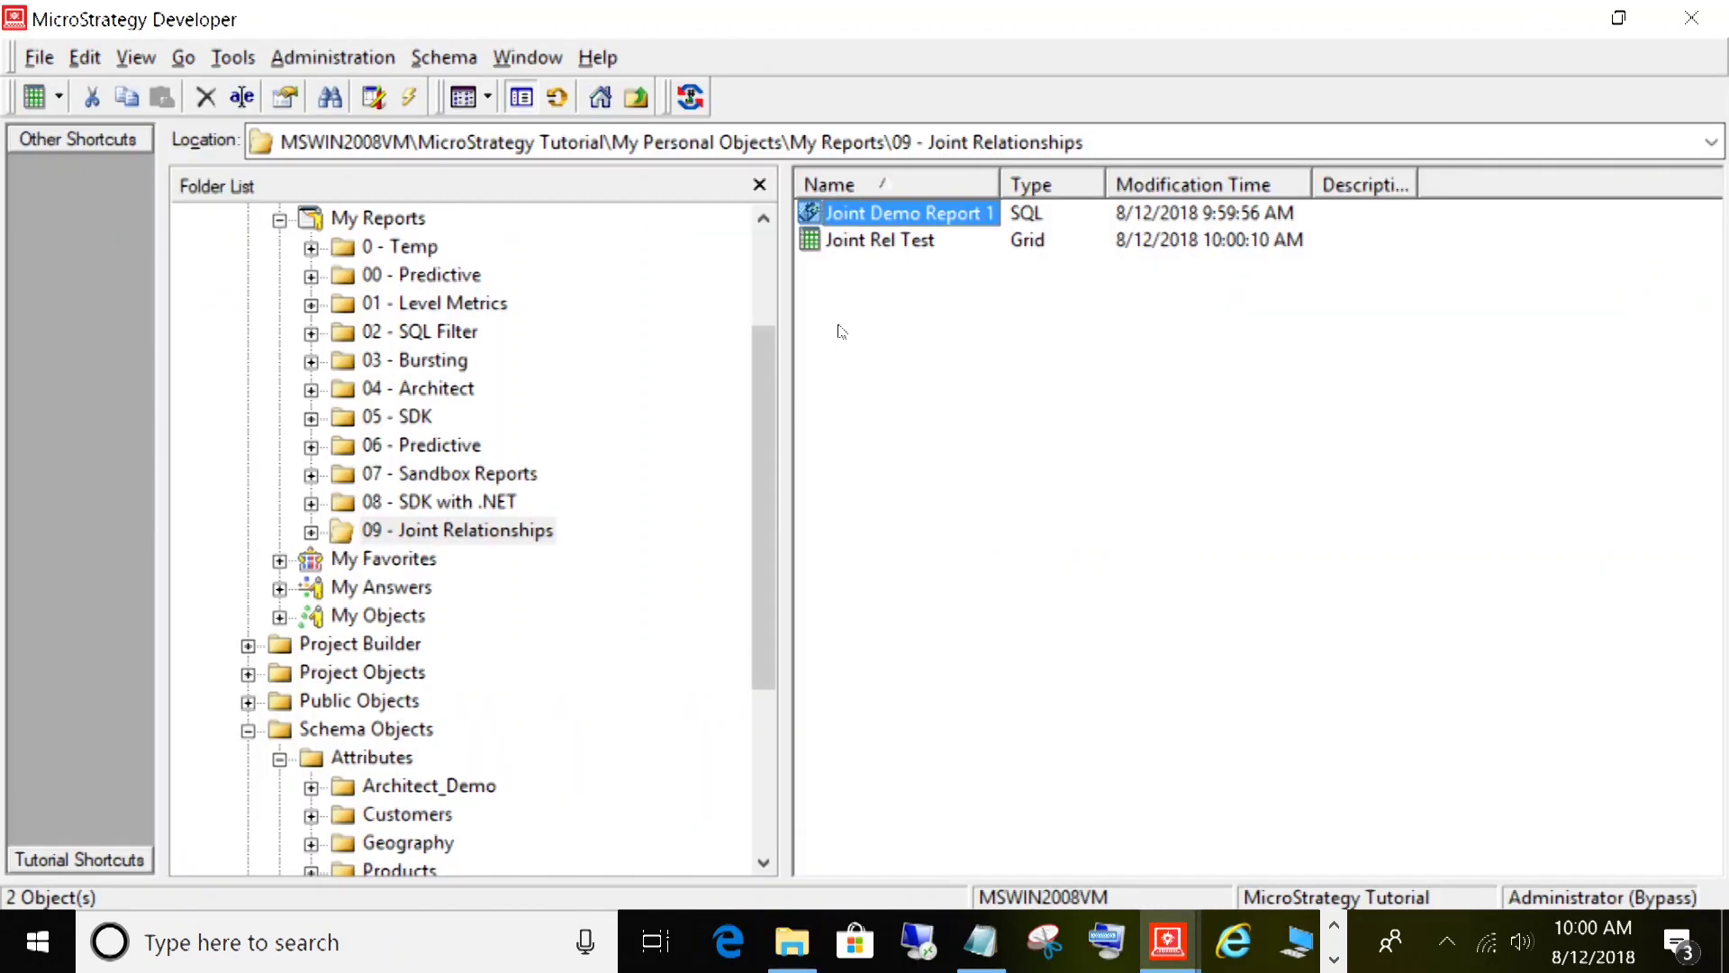
- Edit Comp Flag in Architect_Demo, confirm its Children tab is empty, and close without changes
{"action": "left_click", "coordinate": [429, 785]}
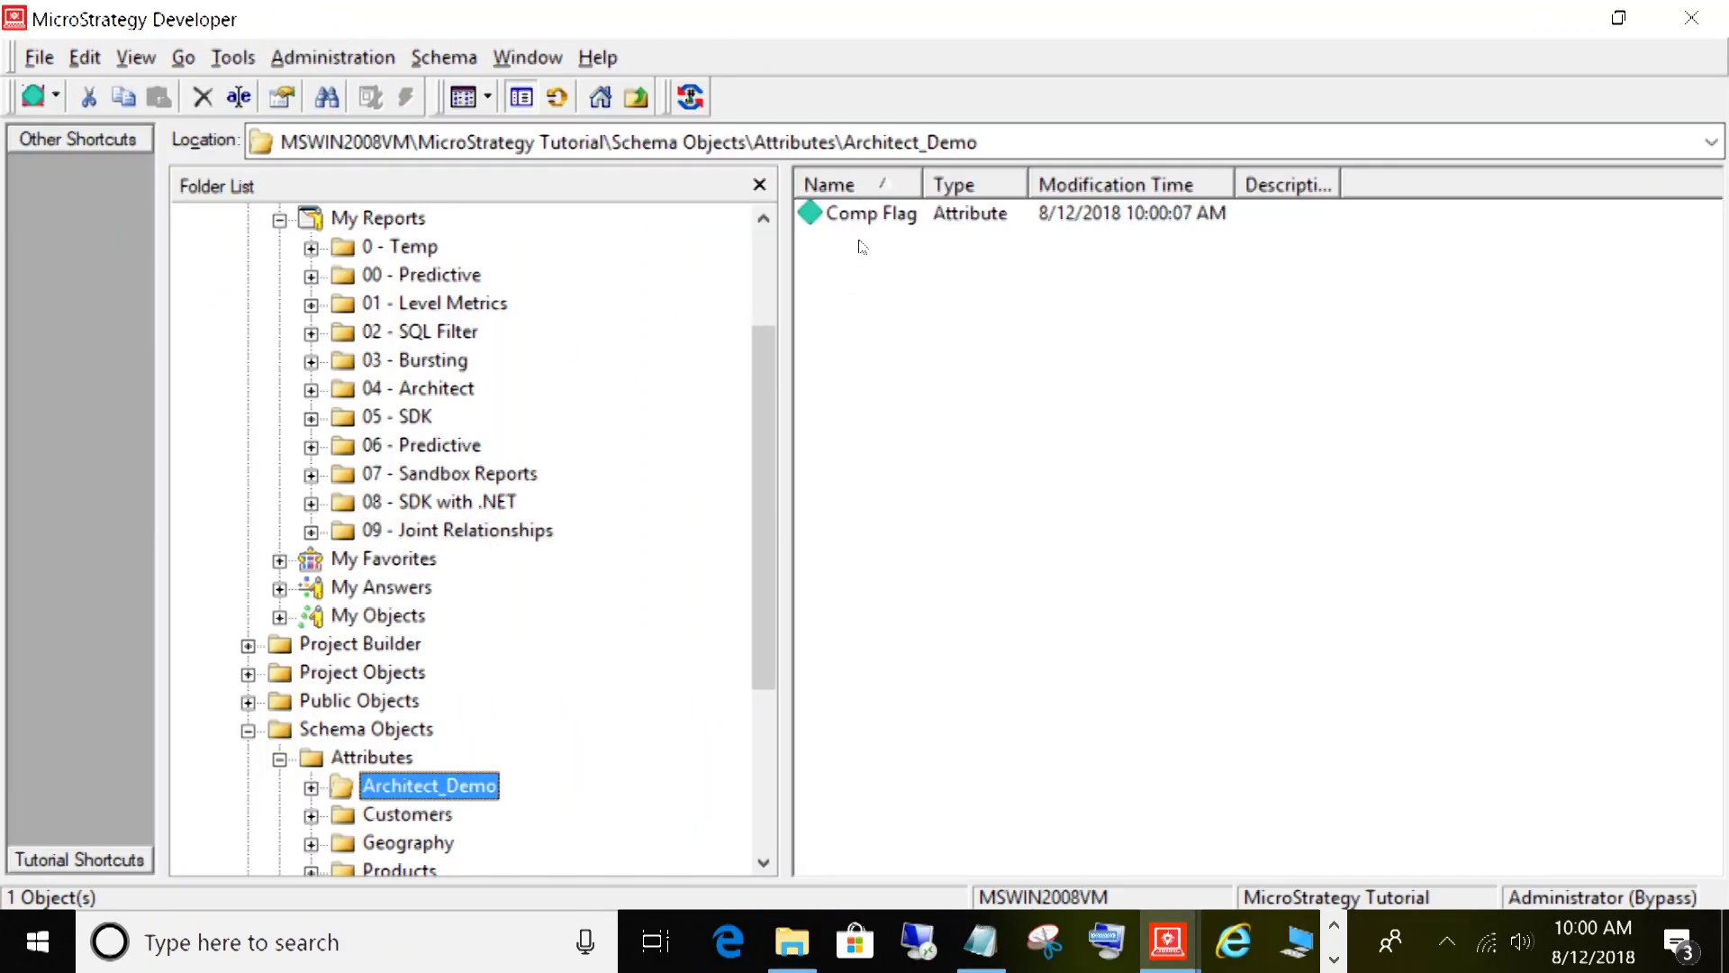
{"action": "right_click", "coordinate": [876, 221]}
{"action": "left_click", "coordinate": [878, 225]}
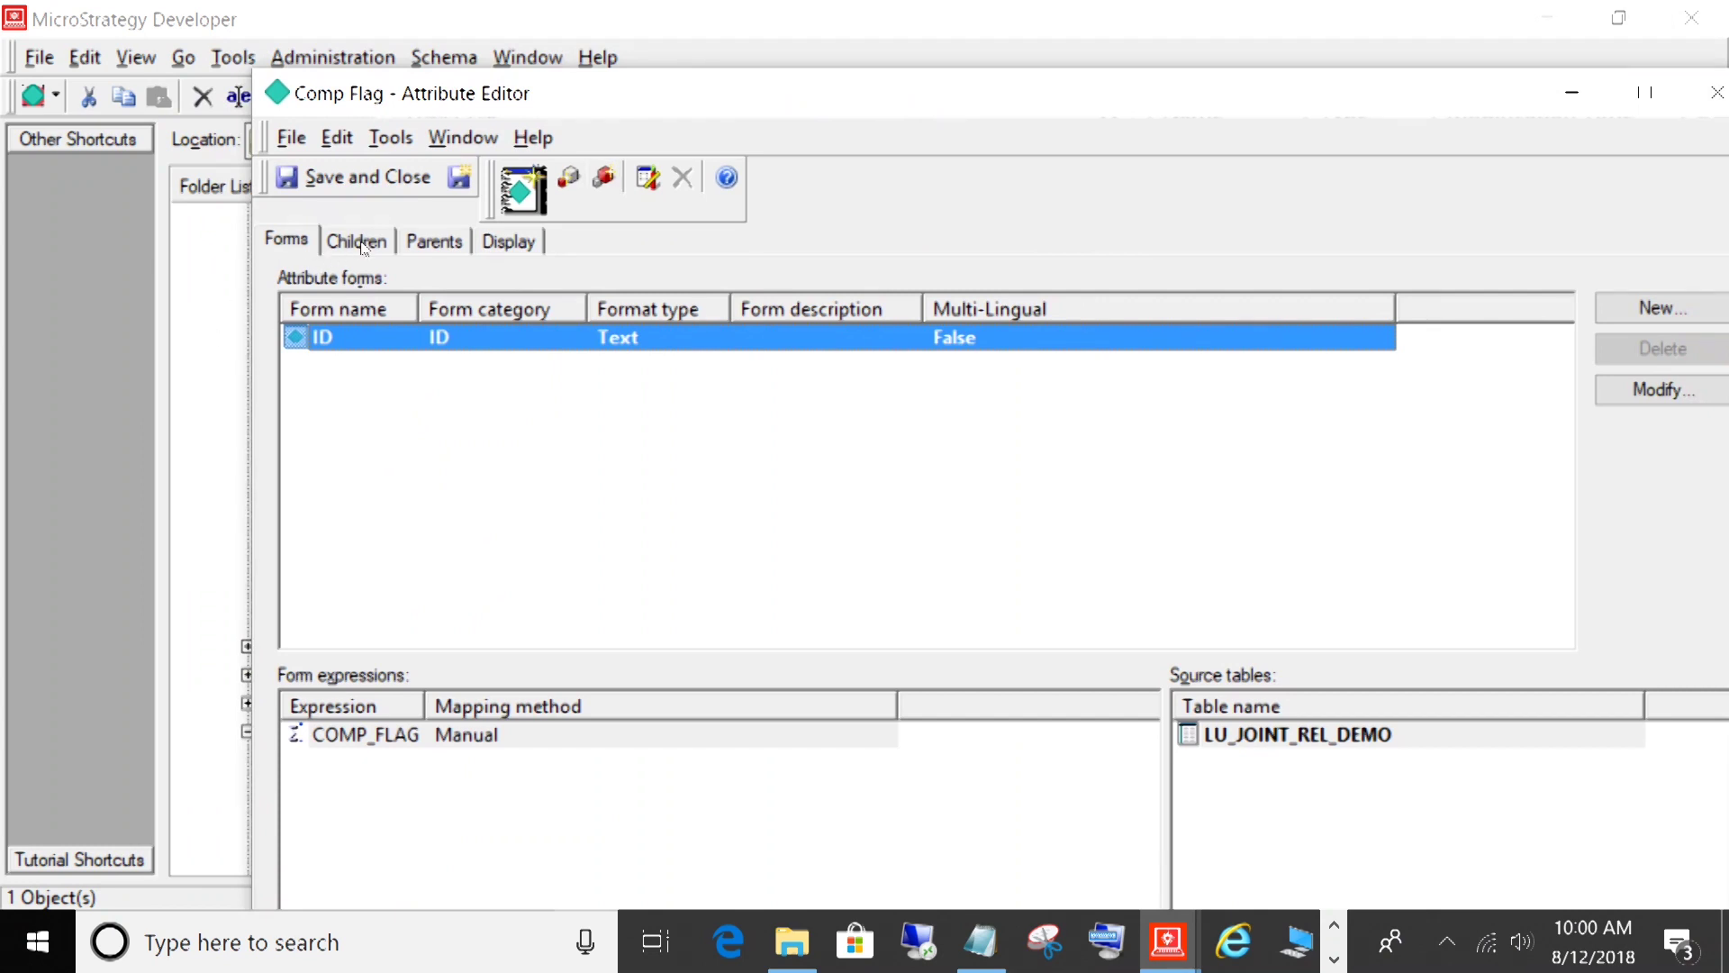
{"action": "left_click", "coordinate": [357, 241]}
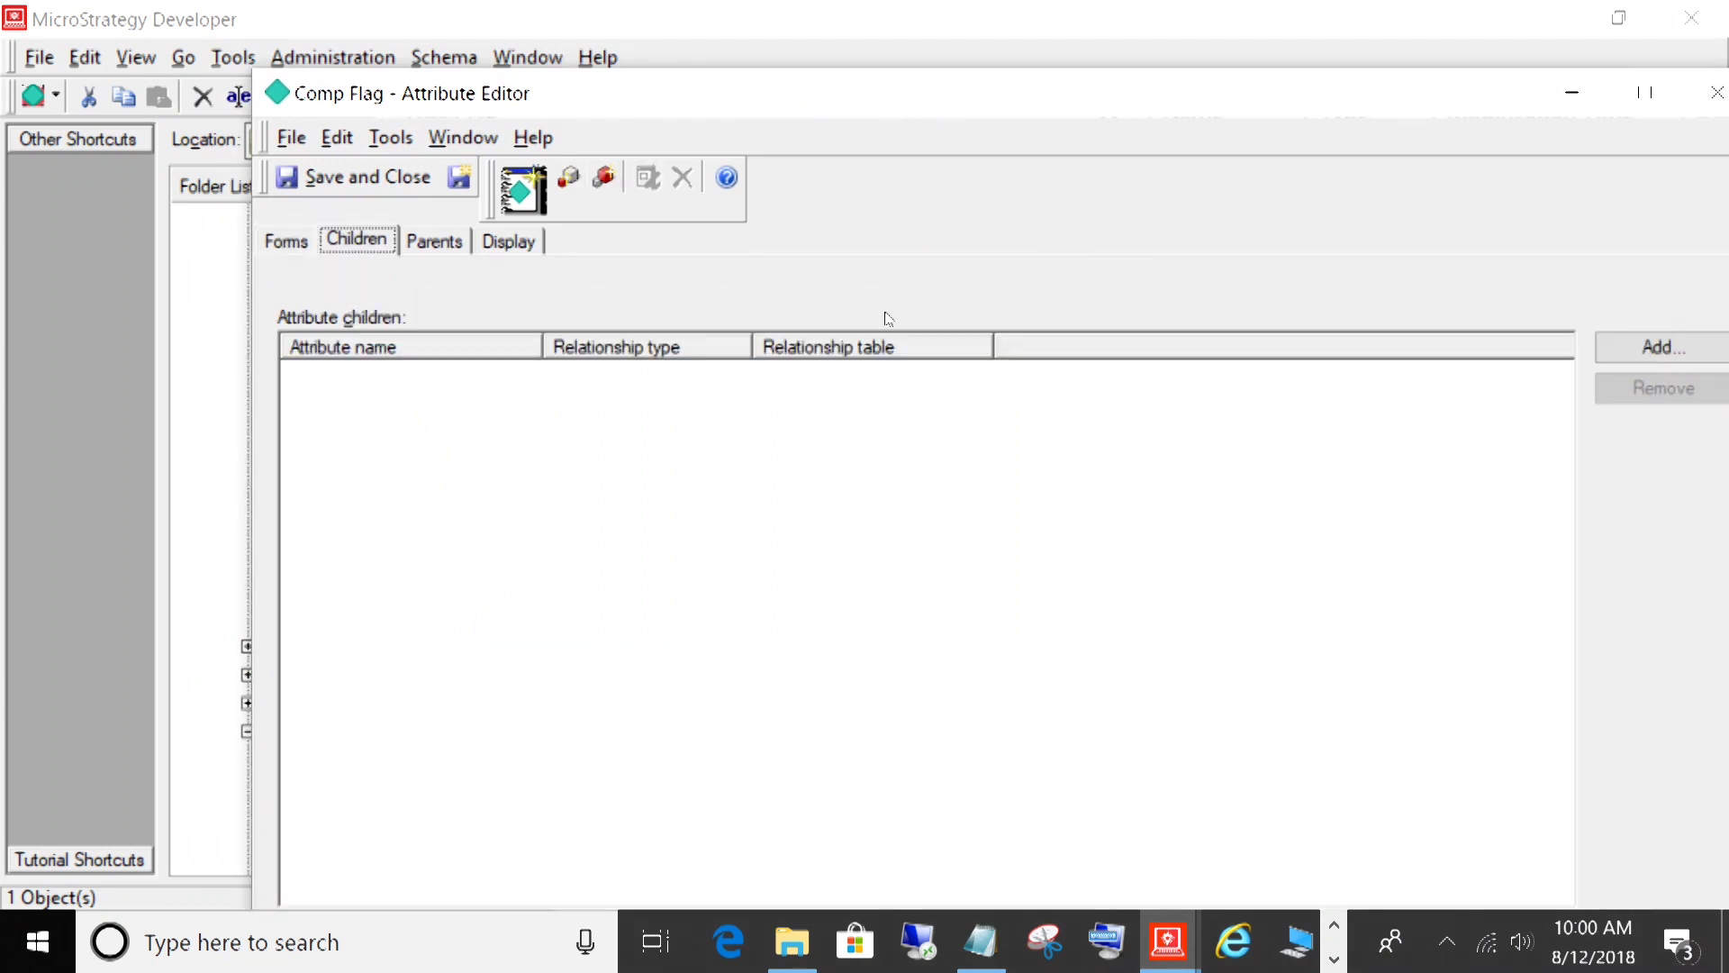
{"action": "left_click_drag", "start_coordinate": [1476, 115], "coordinate": [1359, 144]}
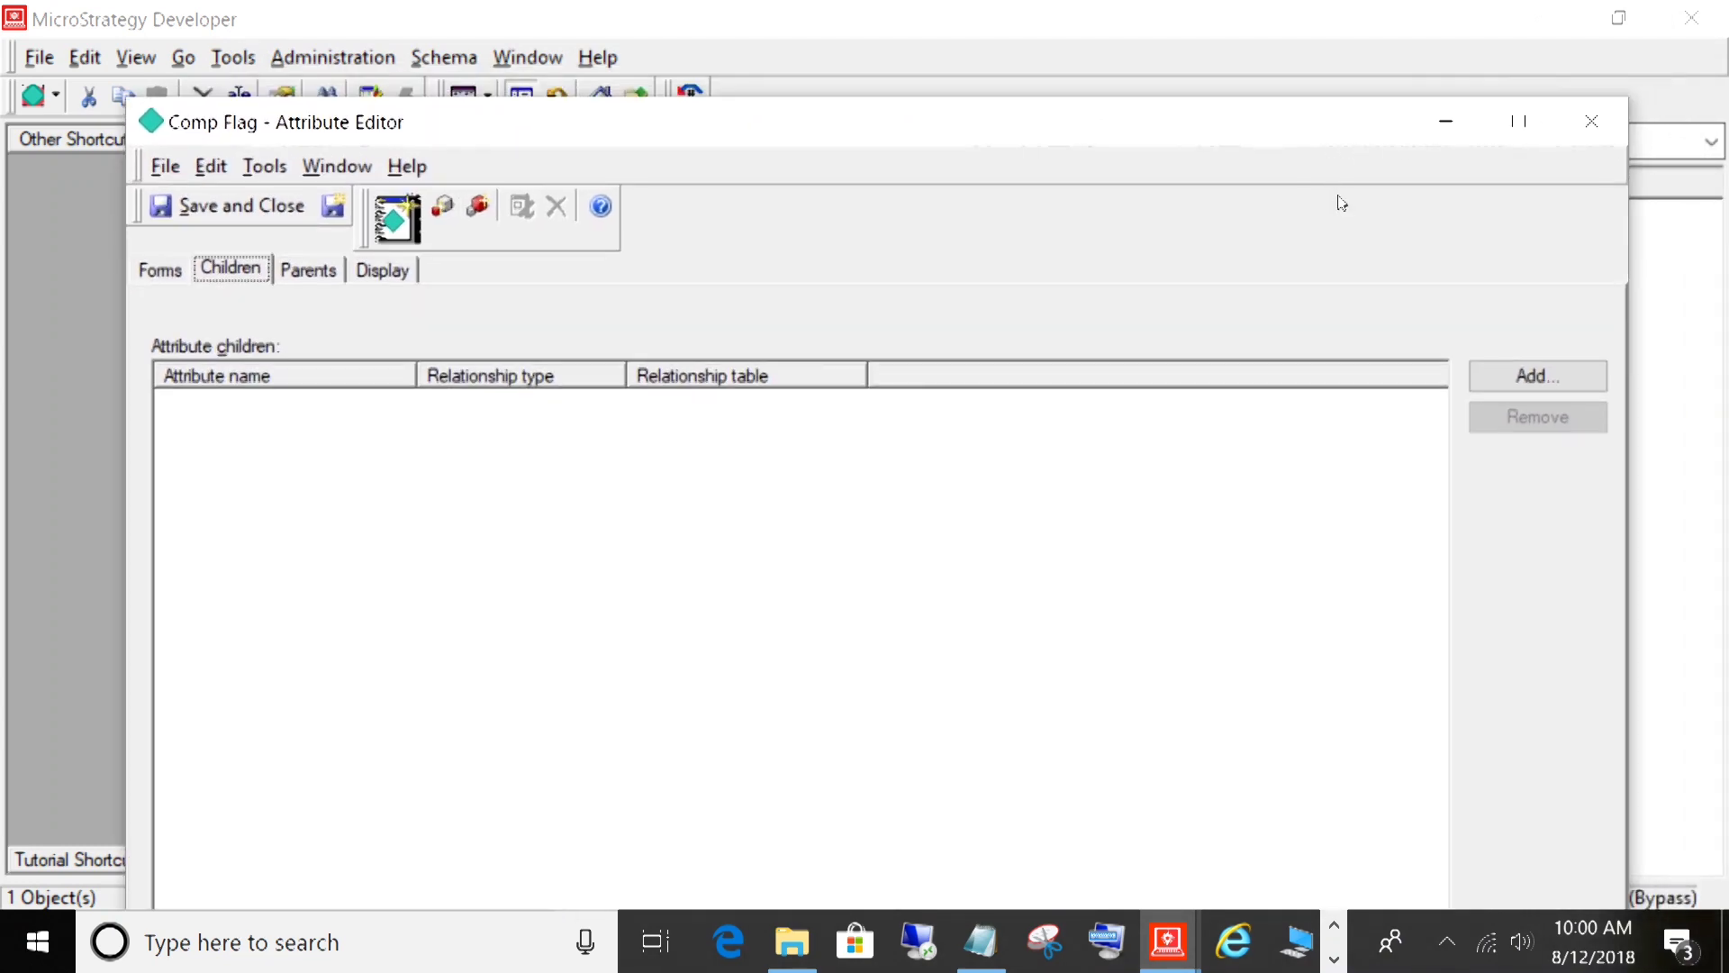
{"action": "left_click", "coordinate": [1598, 120]}
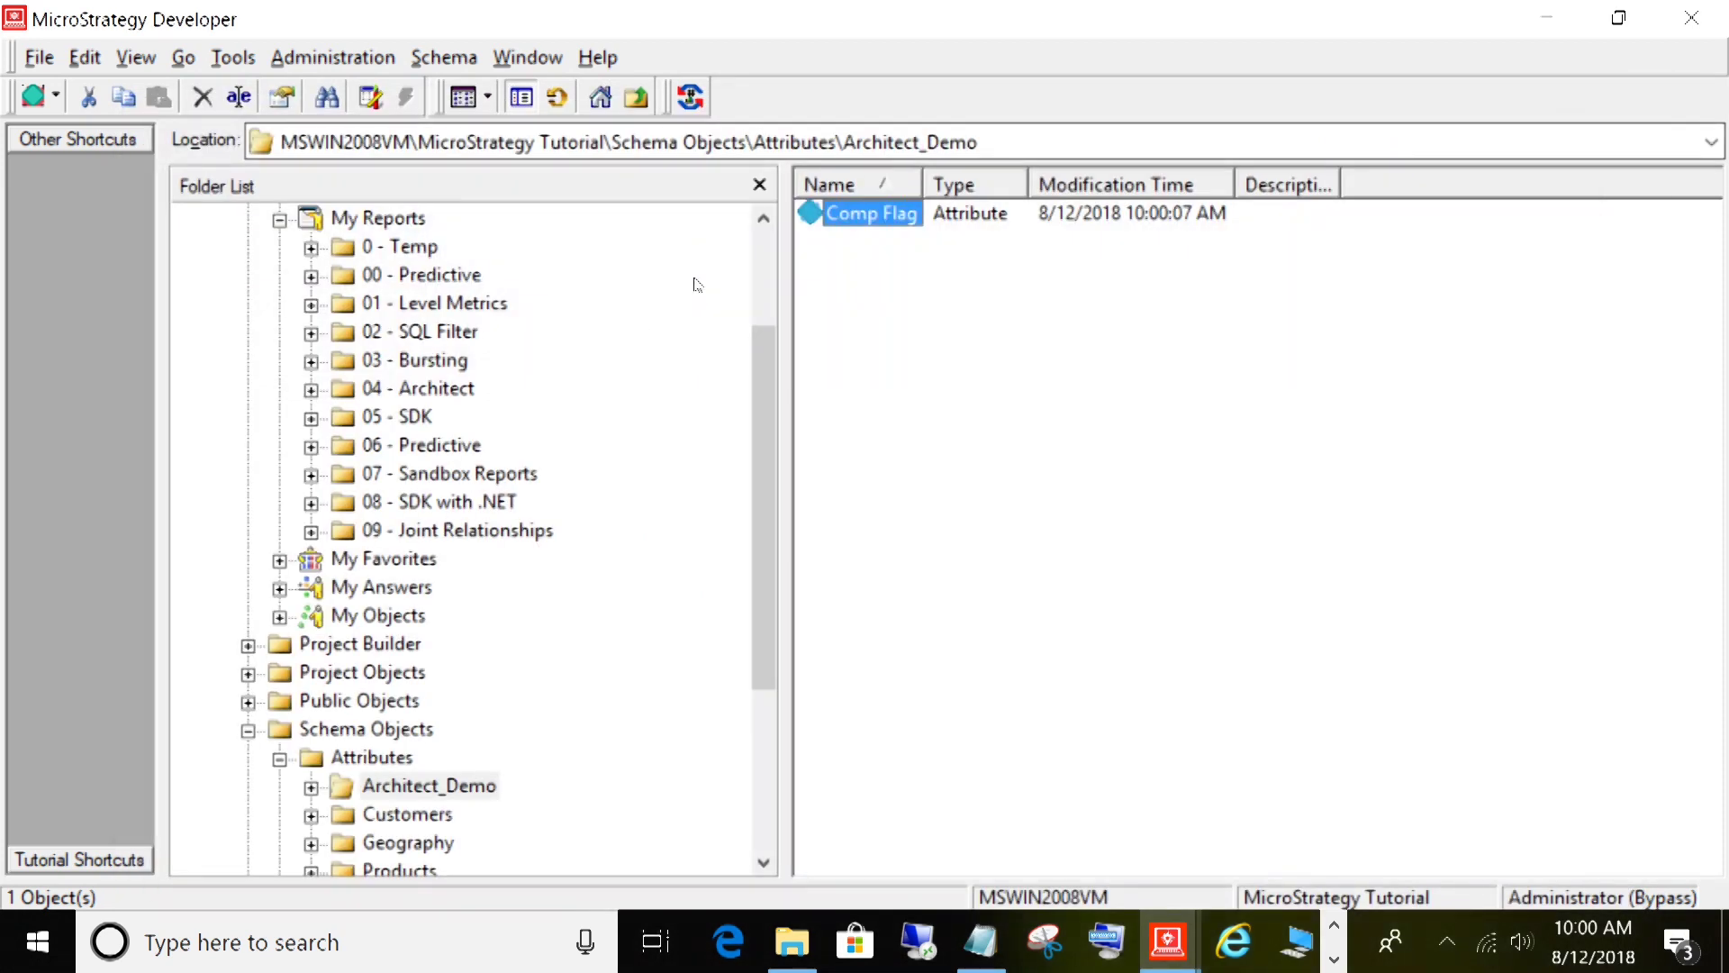
- Run Joint Demo Report 1 from the 09 - Joint Relationships folder
{"action": "left_click", "coordinate": [455, 532]}
{"action": "left_click", "coordinate": [923, 221]}
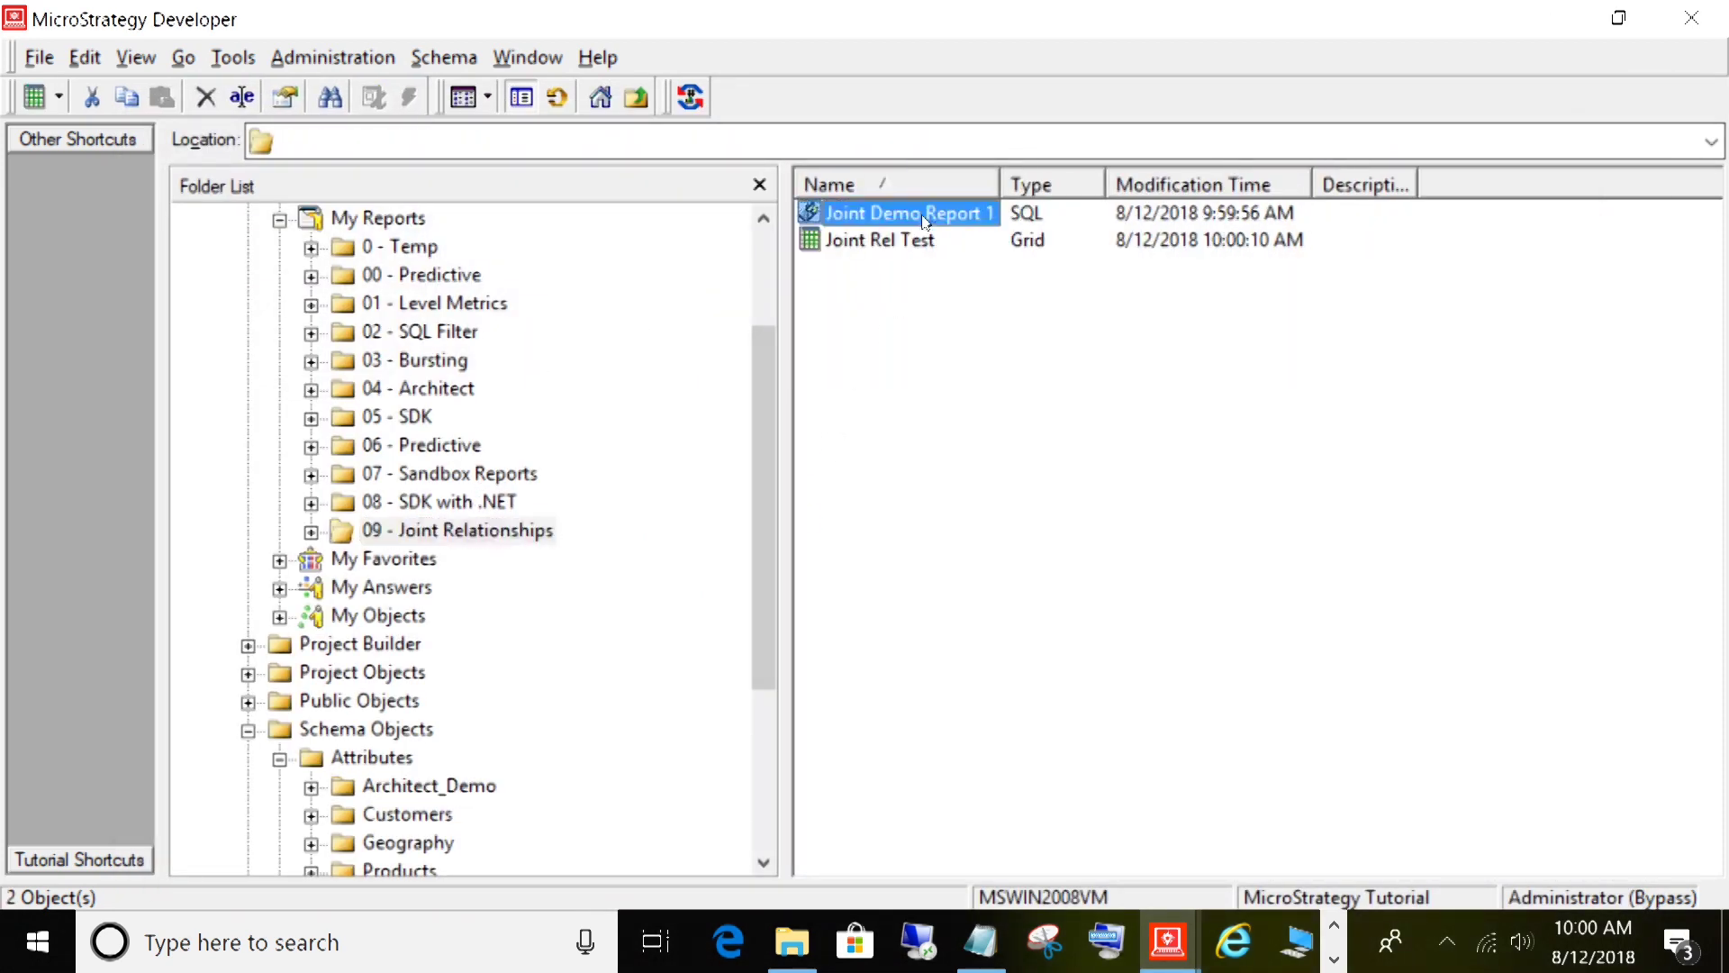
{"action": "right_click", "coordinate": [923, 216]}
{"action": "left_click", "coordinate": [968, 232]}
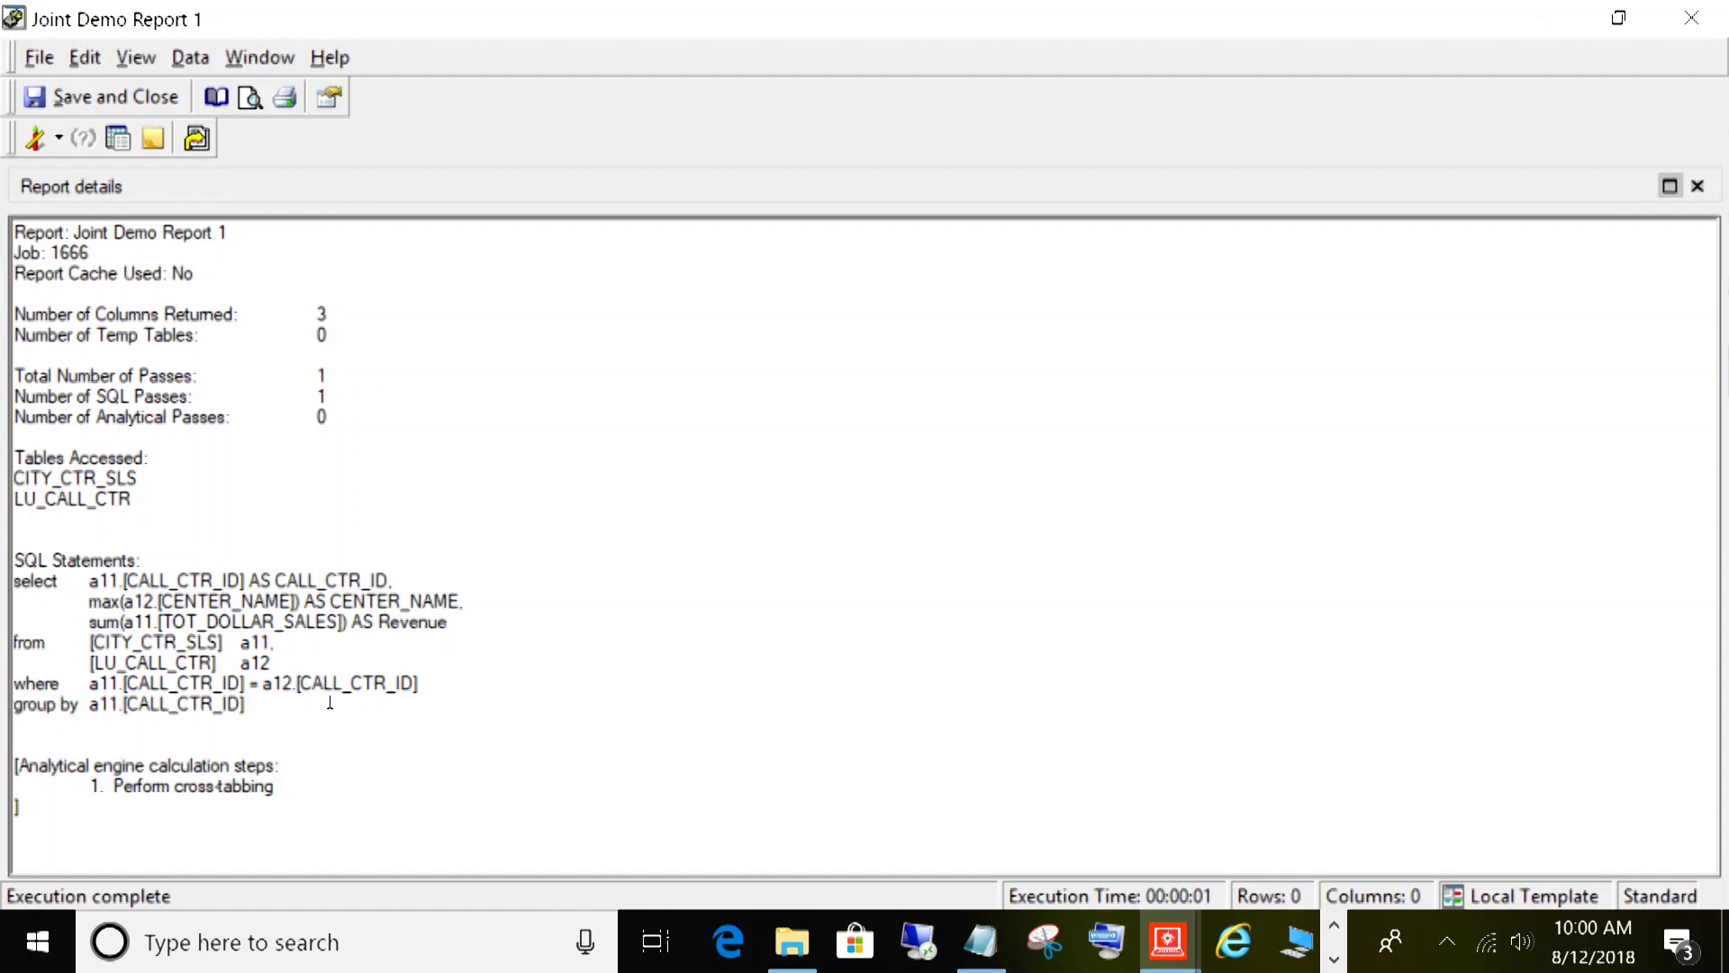
- Examine the SQL's CITY_CTR_SLS to LU_CALL_CTR call center join, then switch to Design View
{"action": "left_click_drag", "start_coordinate": [245, 703], "coordinate": [14, 683]}
{"action": "mouse_move", "coordinate": [448, 691]}
{"action": "left_mouse_down"}
{"action": "mouse_move", "coordinate": [90, 663]}
{"action": "mouse_move", "coordinate": [12, 682]}
{"action": "mouse_move", "coordinate": [425, 685]}
{"action": "left_mouse_up"}
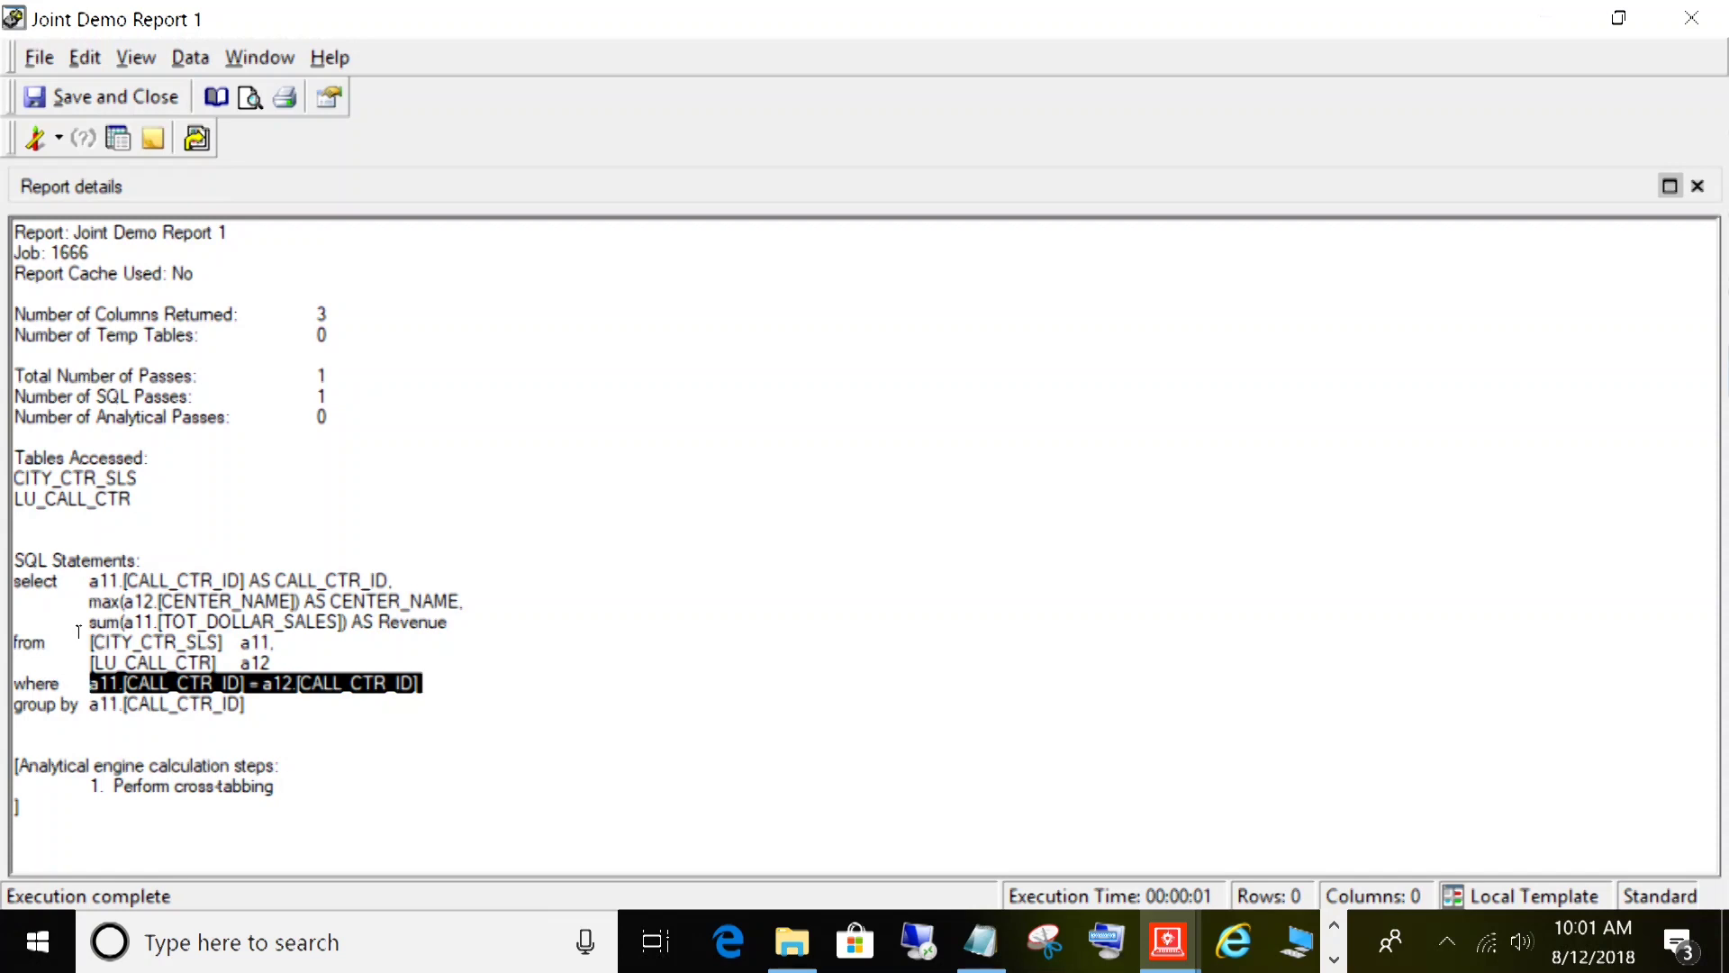
{"action": "left_click_drag", "start_coordinate": [91, 641], "coordinate": [284, 642]}
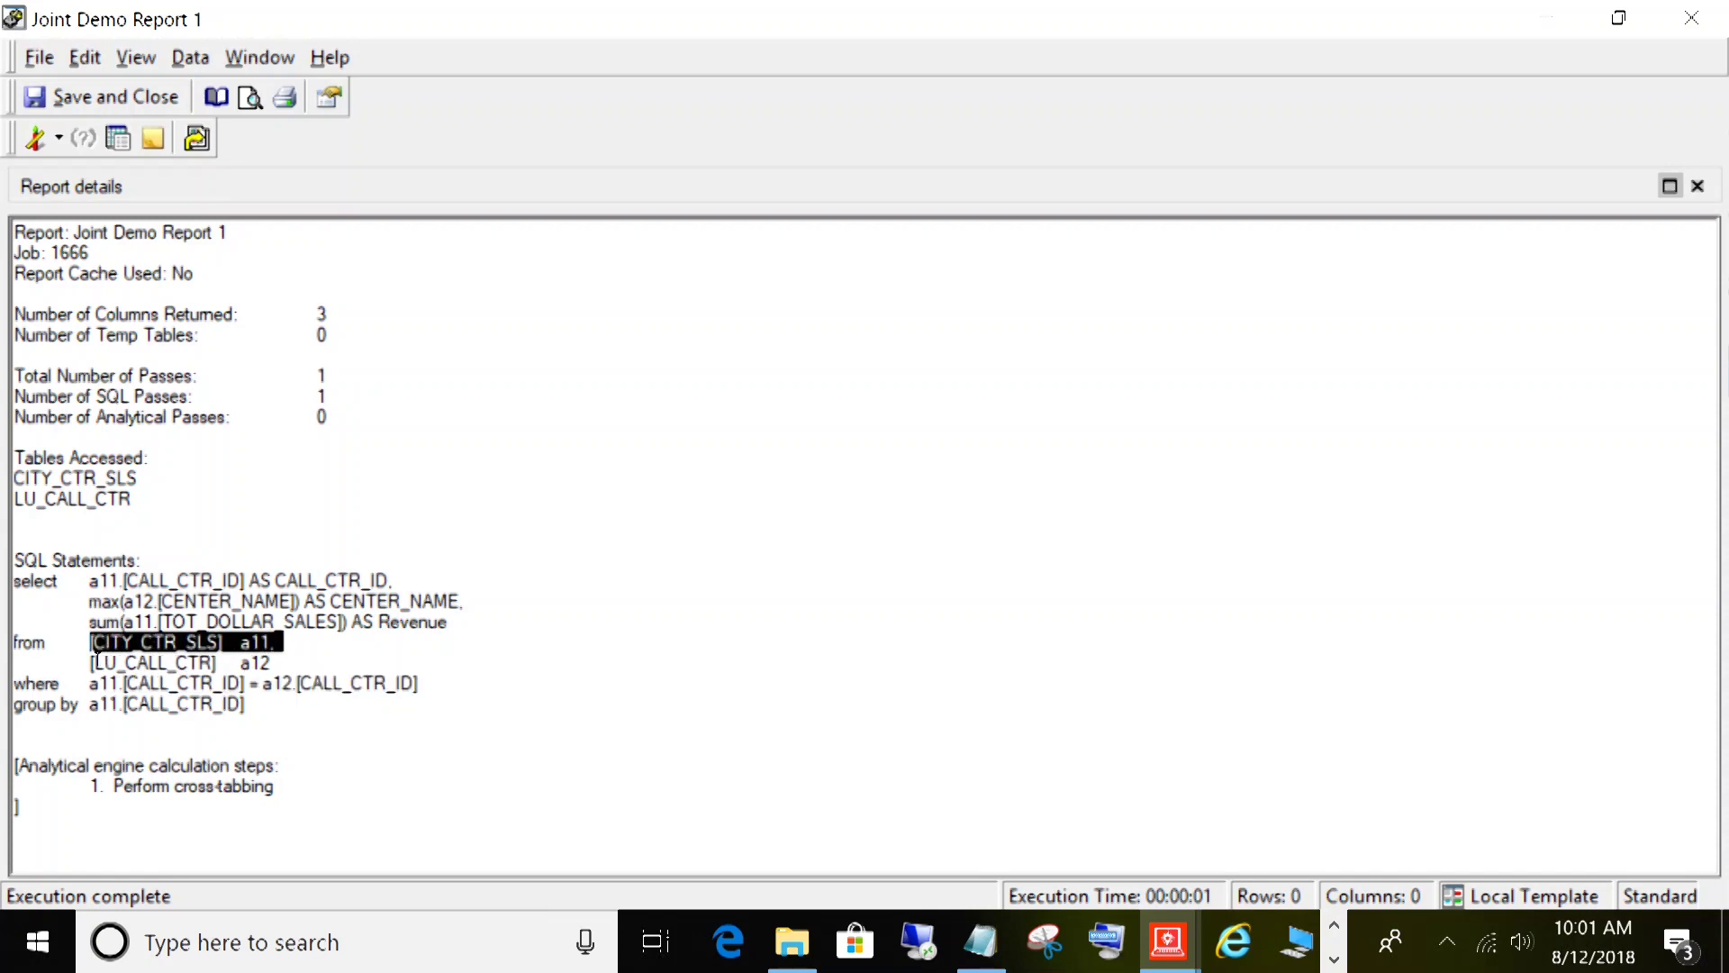
{"action": "left_click_drag", "start_coordinate": [91, 682], "coordinate": [436, 682]}
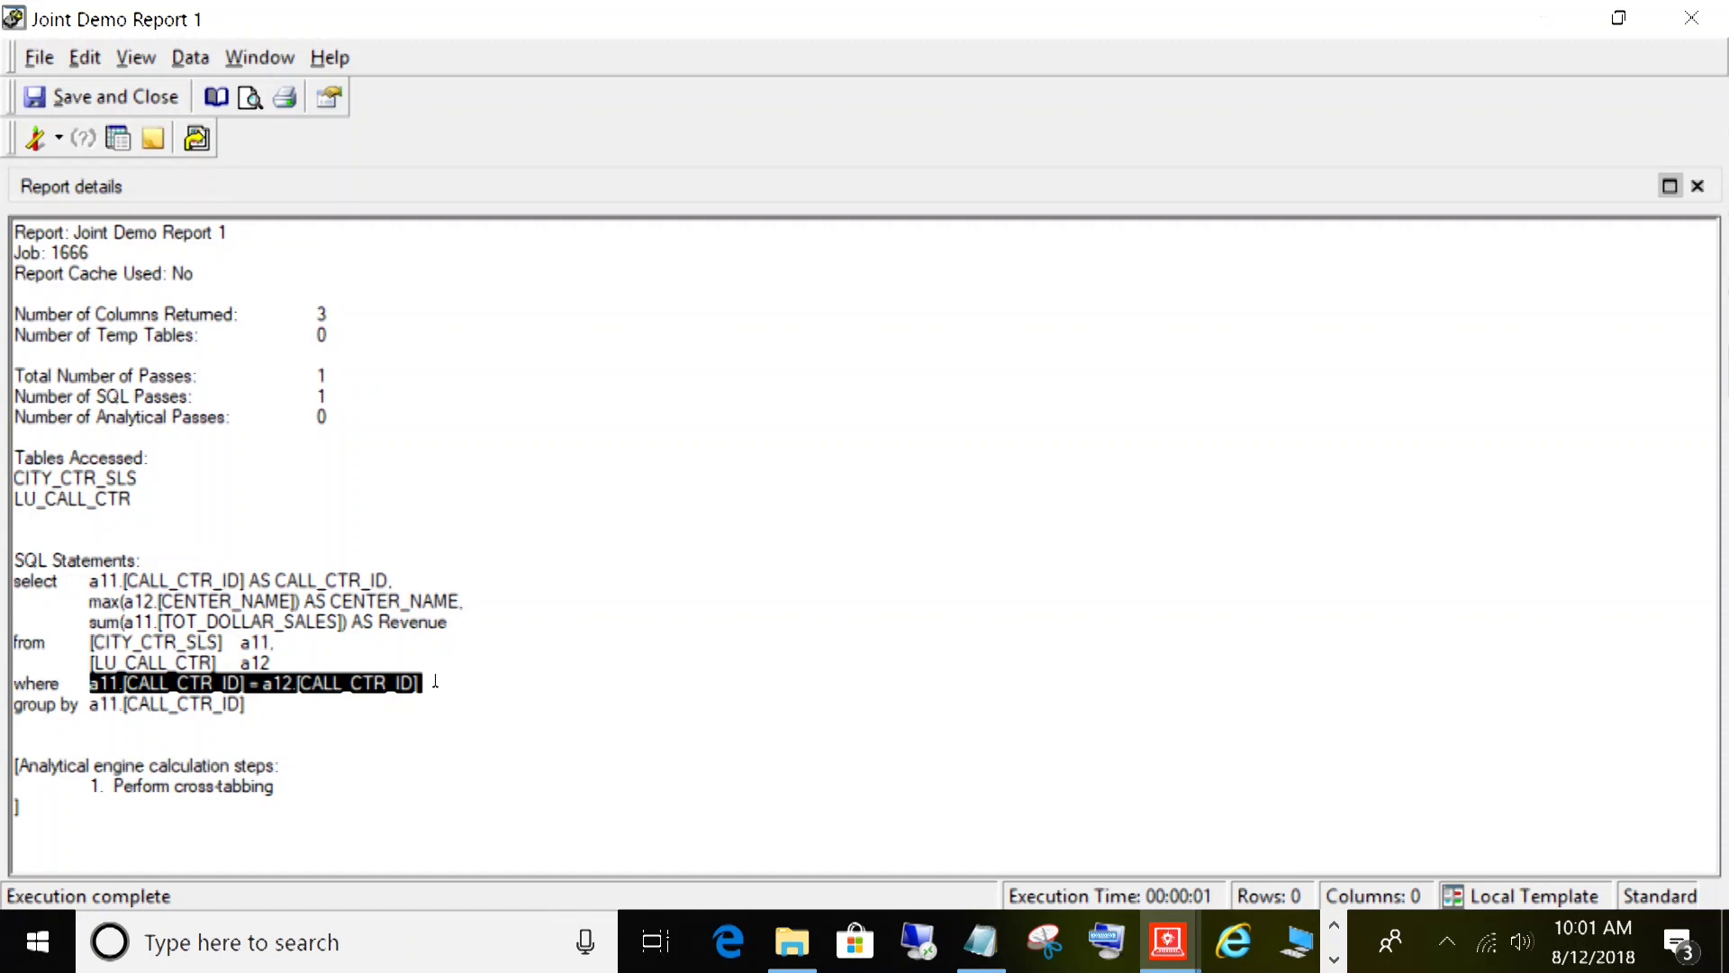
{"action": "left_click_drag", "start_coordinate": [284, 709], "coordinate": [36, 578]}
{"action": "left_click", "coordinate": [402, 683]}
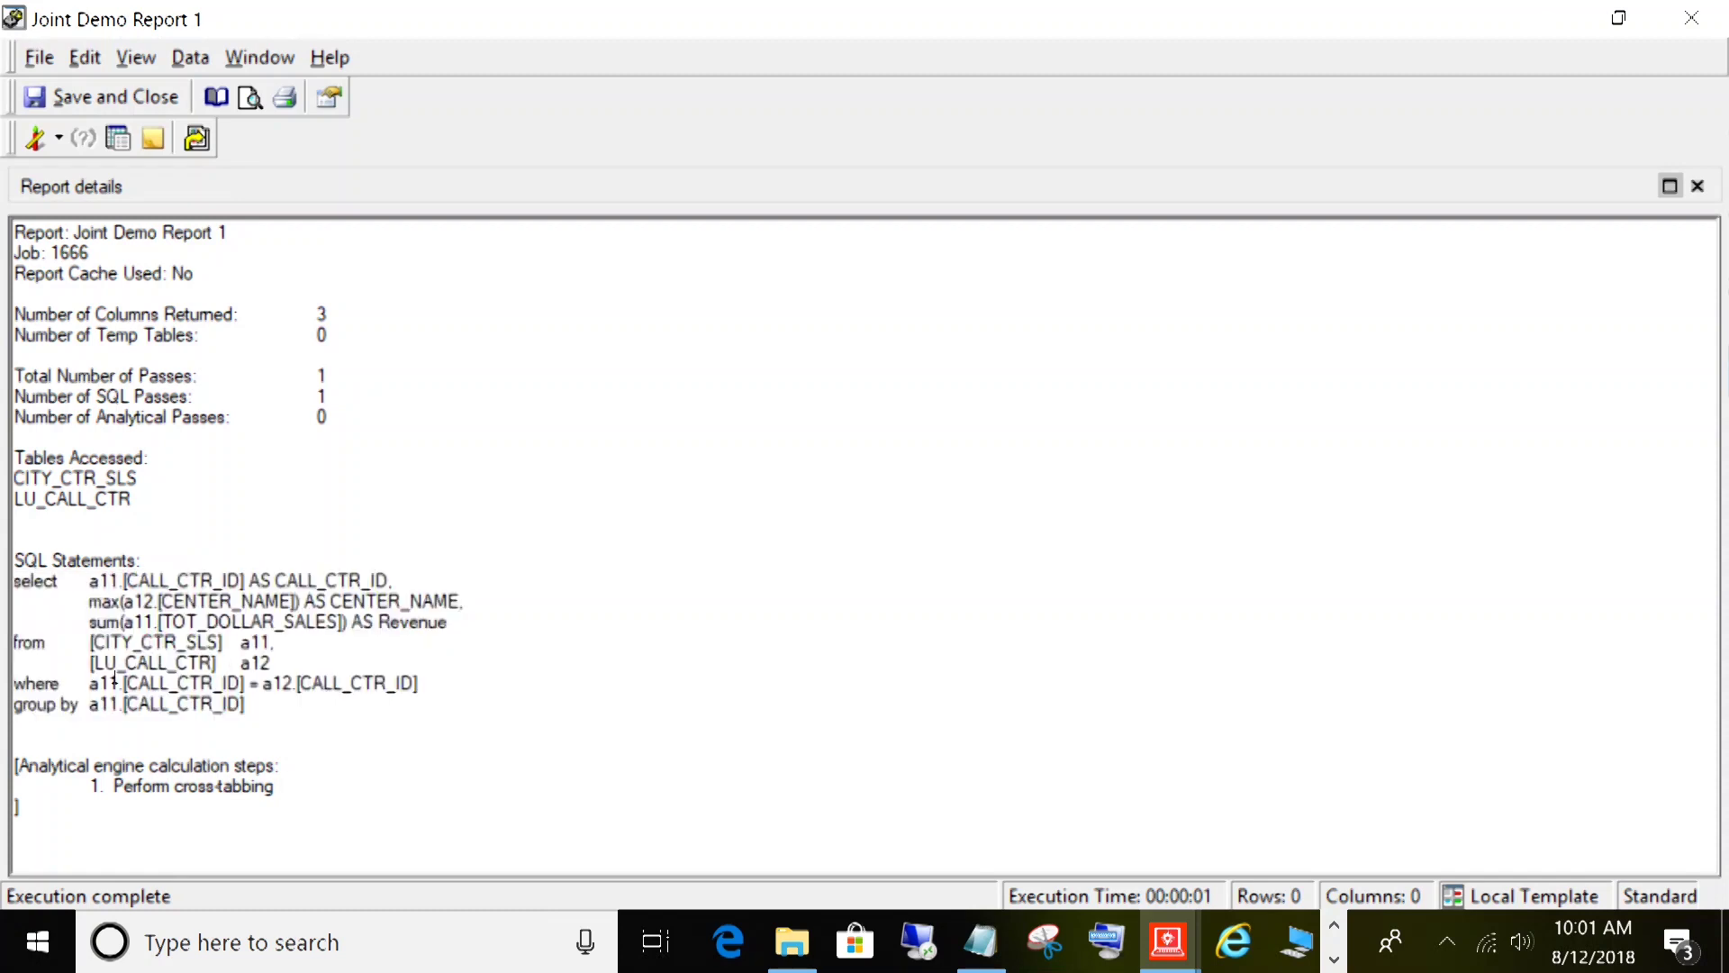
{"action": "left_click_drag", "start_coordinate": [84, 686], "coordinate": [447, 680]}
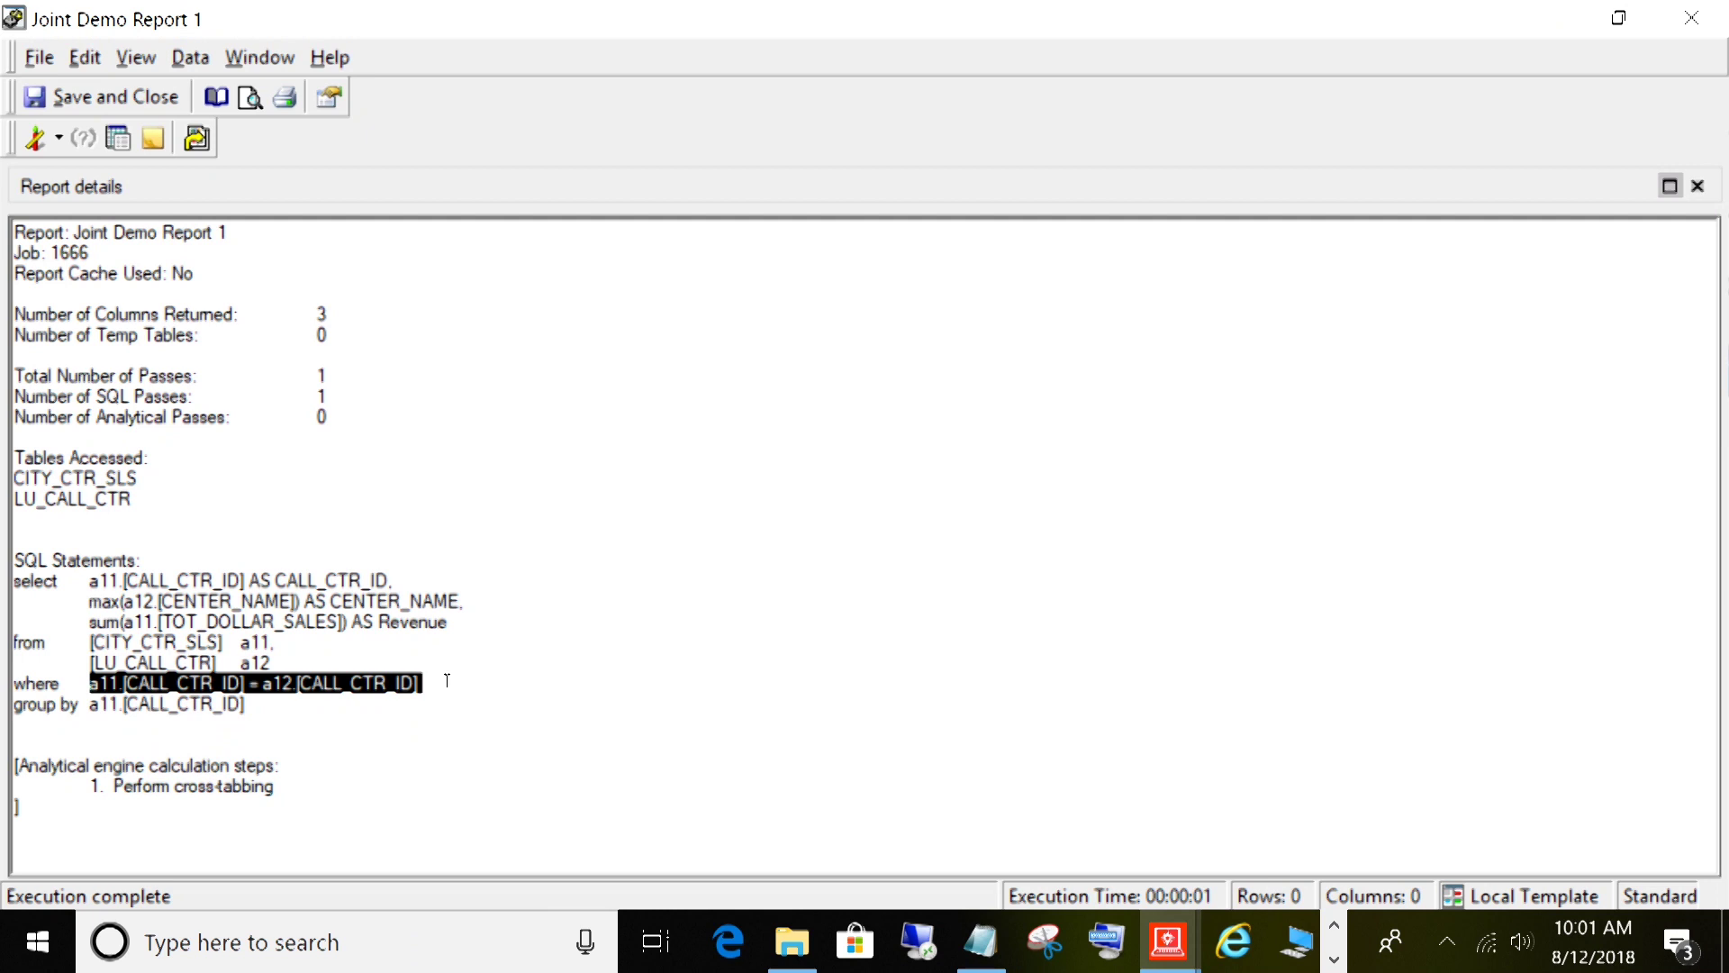
{"action": "left_click", "coordinate": [447, 680]}
{"action": "left_click", "coordinate": [35, 137]}
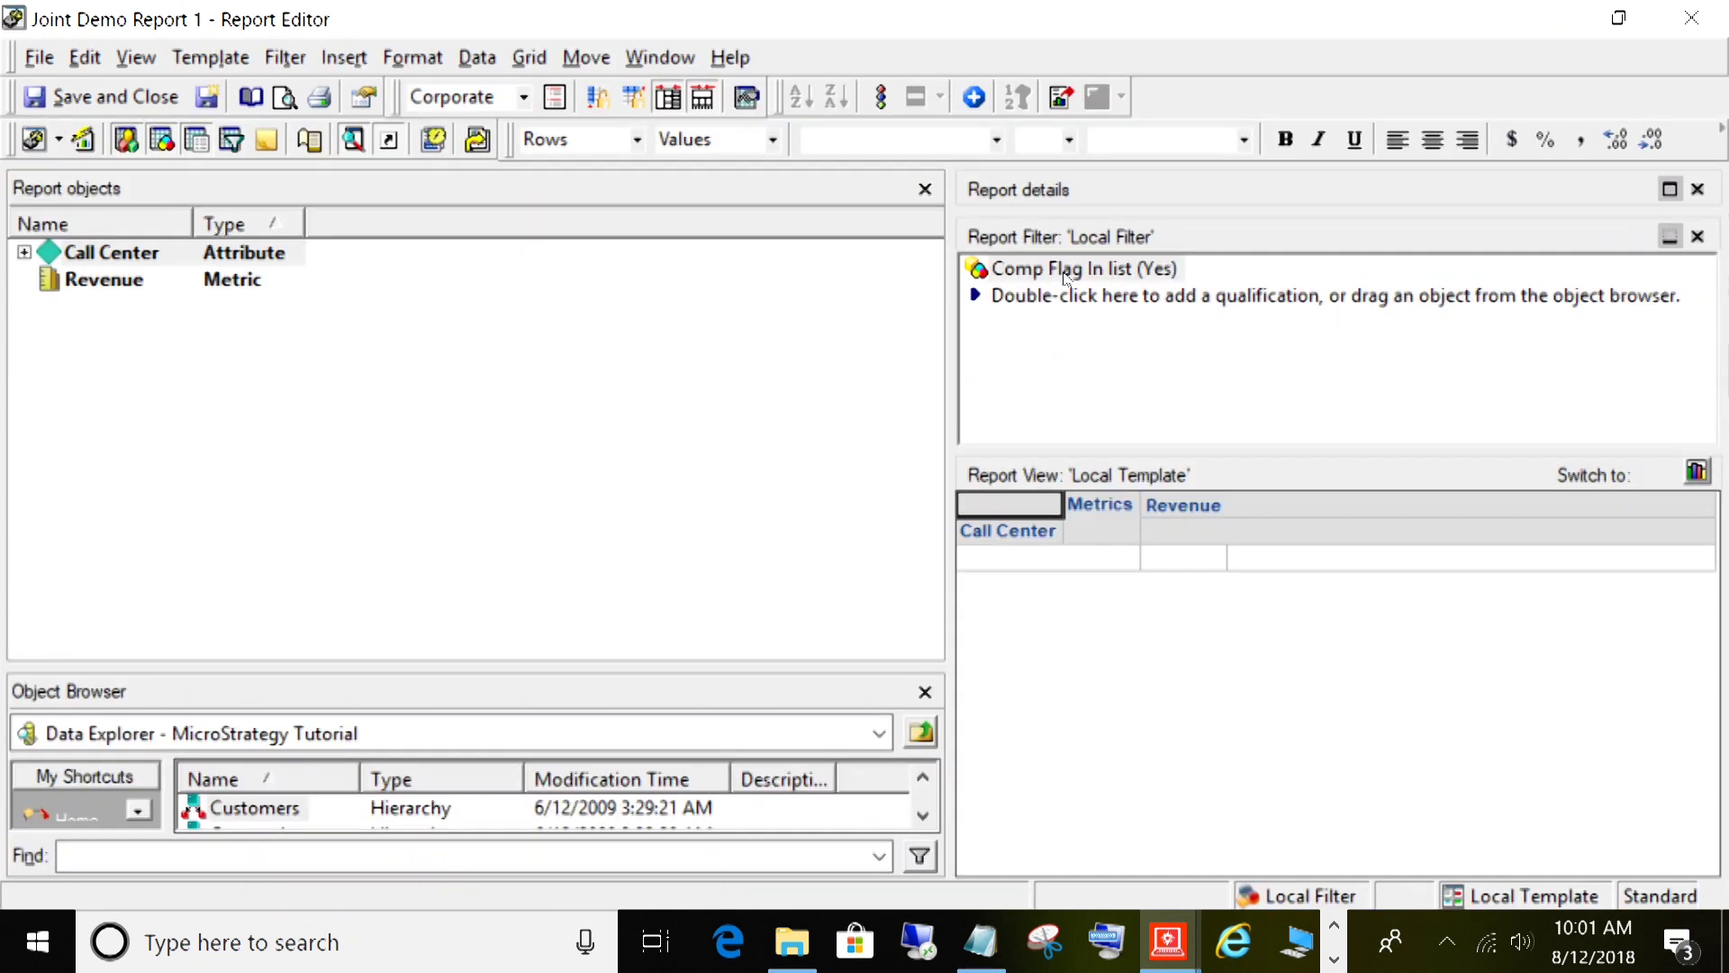
- Select the Comp Flag filter, then bring the Developer main window to the front
{"action": "left_click", "coordinate": [1064, 275]}
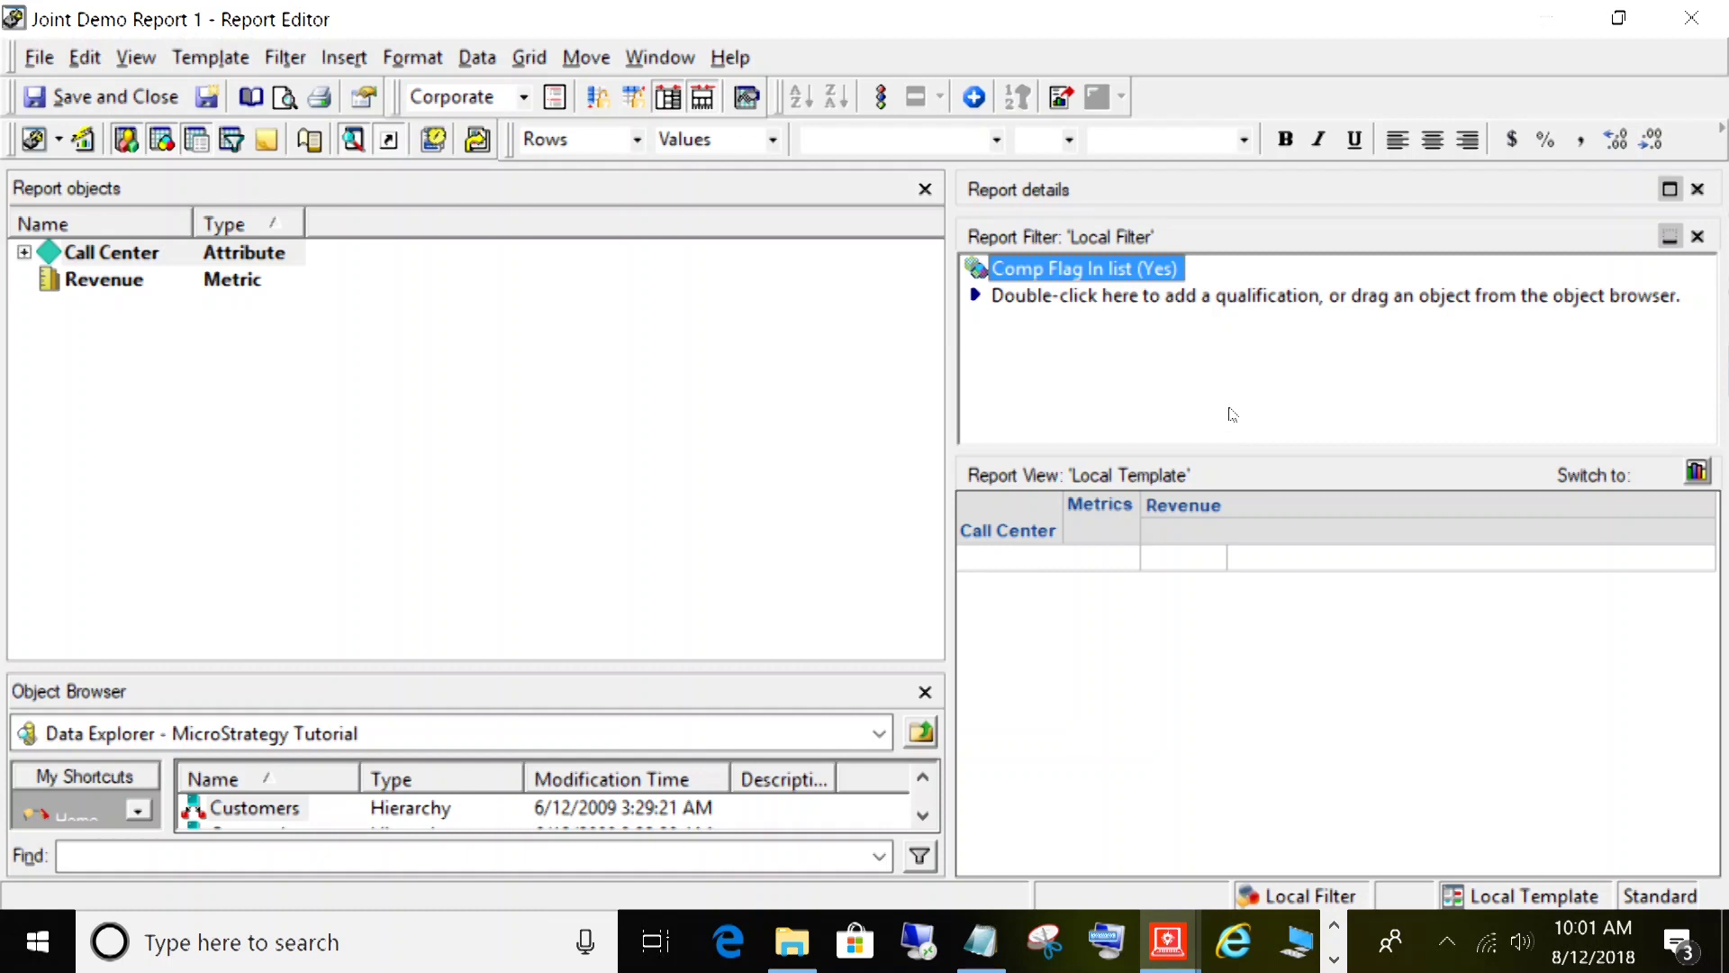
{"action": "left_click", "coordinate": [1169, 941]}
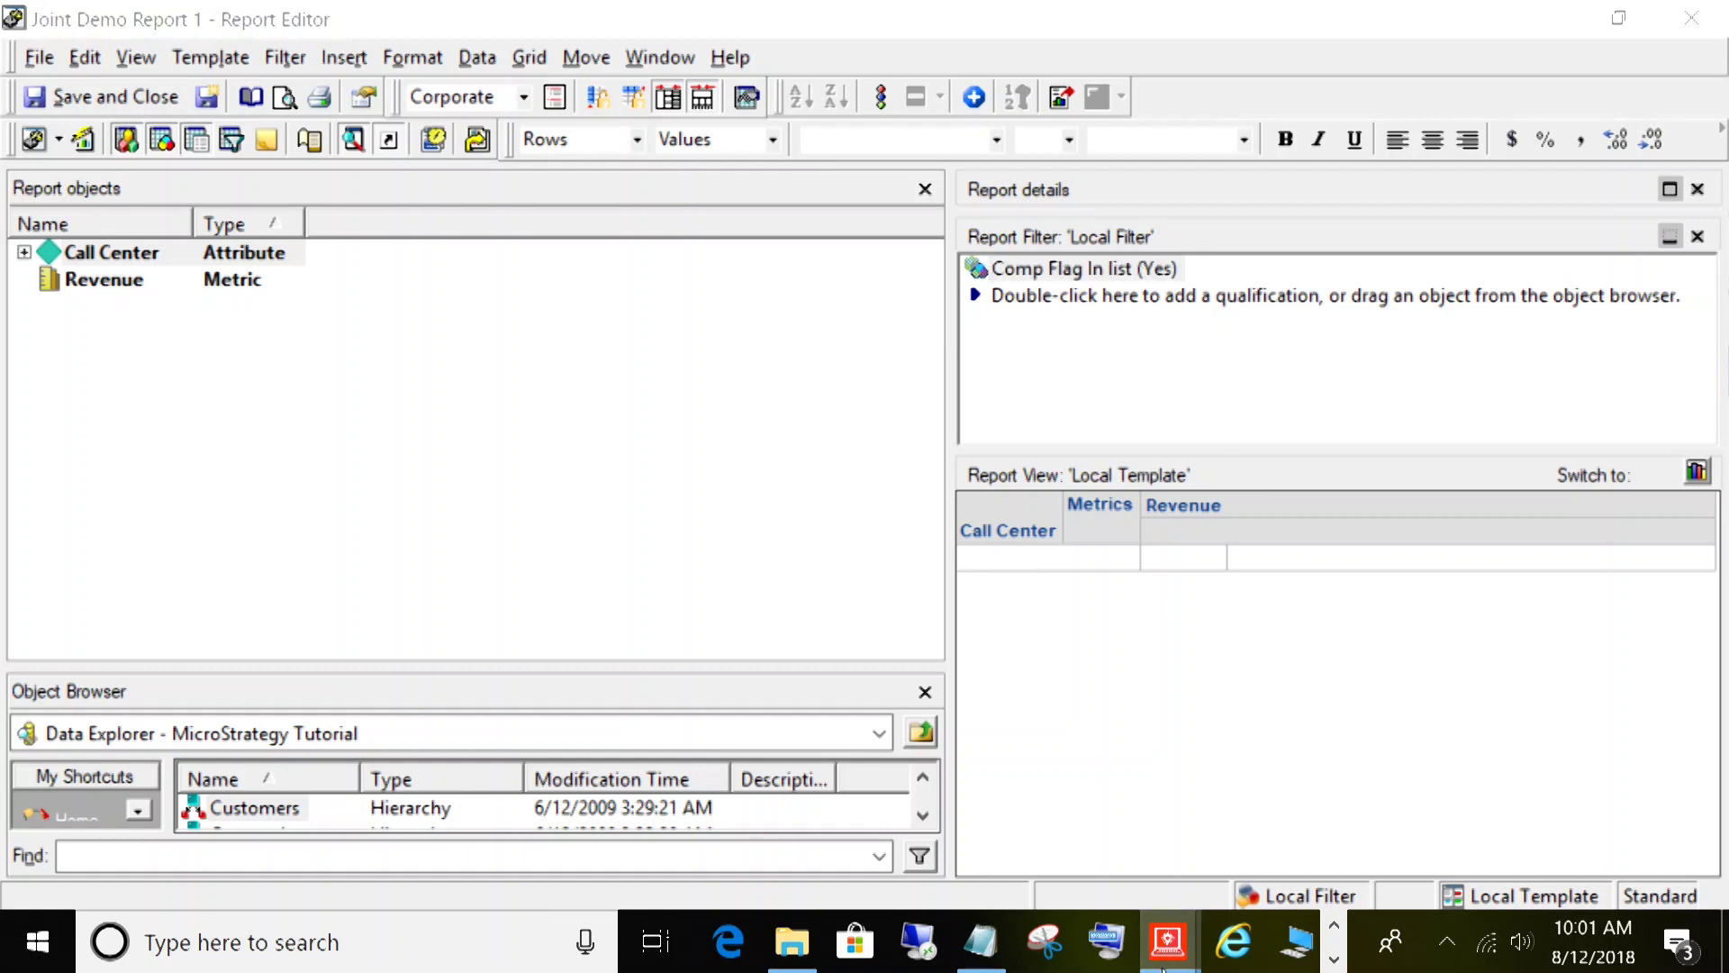
{"action": "left_click", "coordinate": [878, 815]}
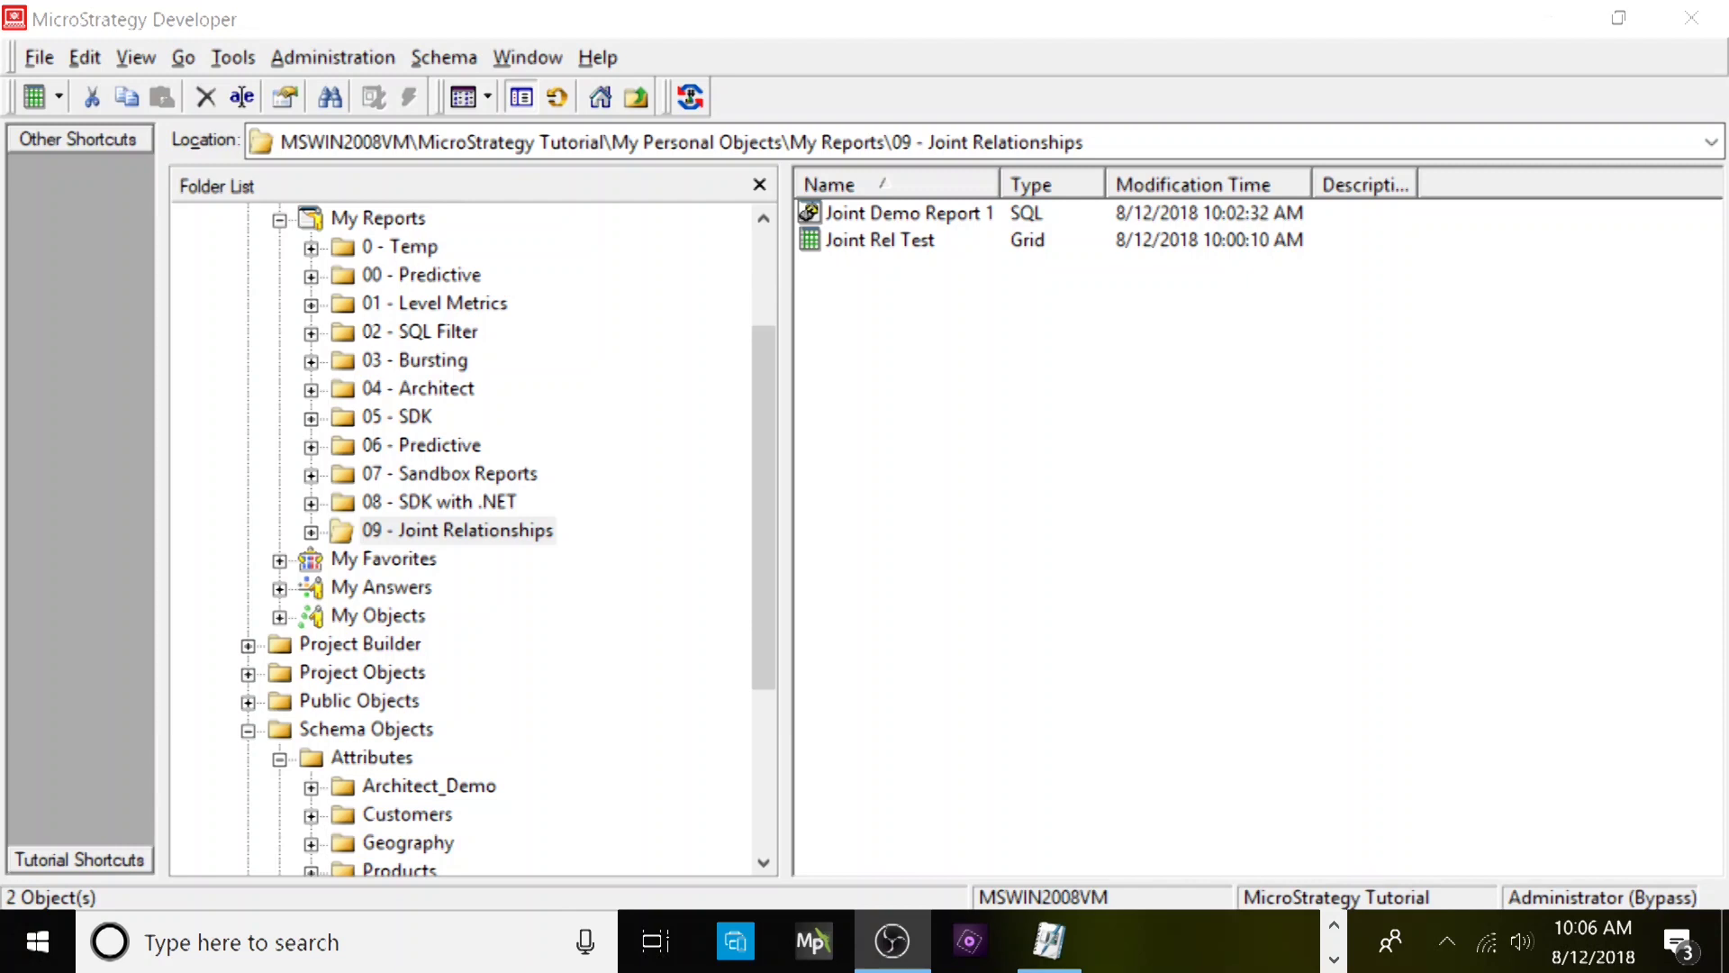
- Edit Comp Flag from Architect_Demo and begin adding children on its Children tab
{"action": "left_click", "coordinate": [450, 791]}
{"action": "left_click", "coordinate": [881, 216]}
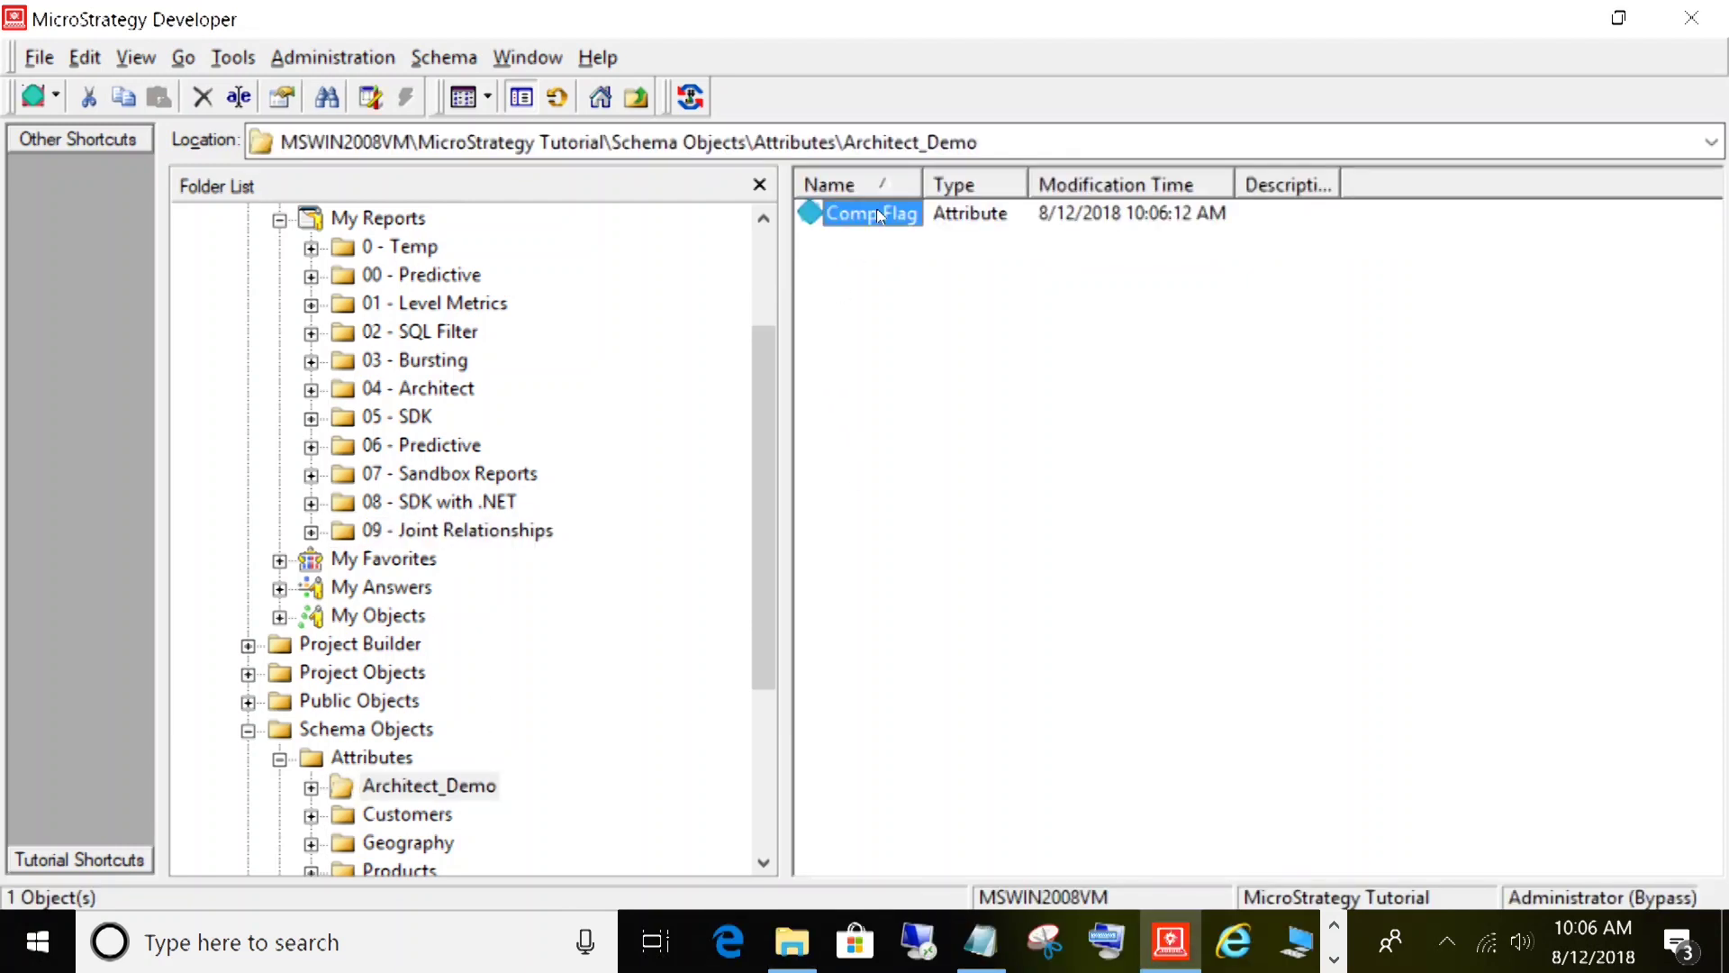
{"action": "right_click", "coordinate": [879, 215]}
{"action": "left_click", "coordinate": [921, 227]}
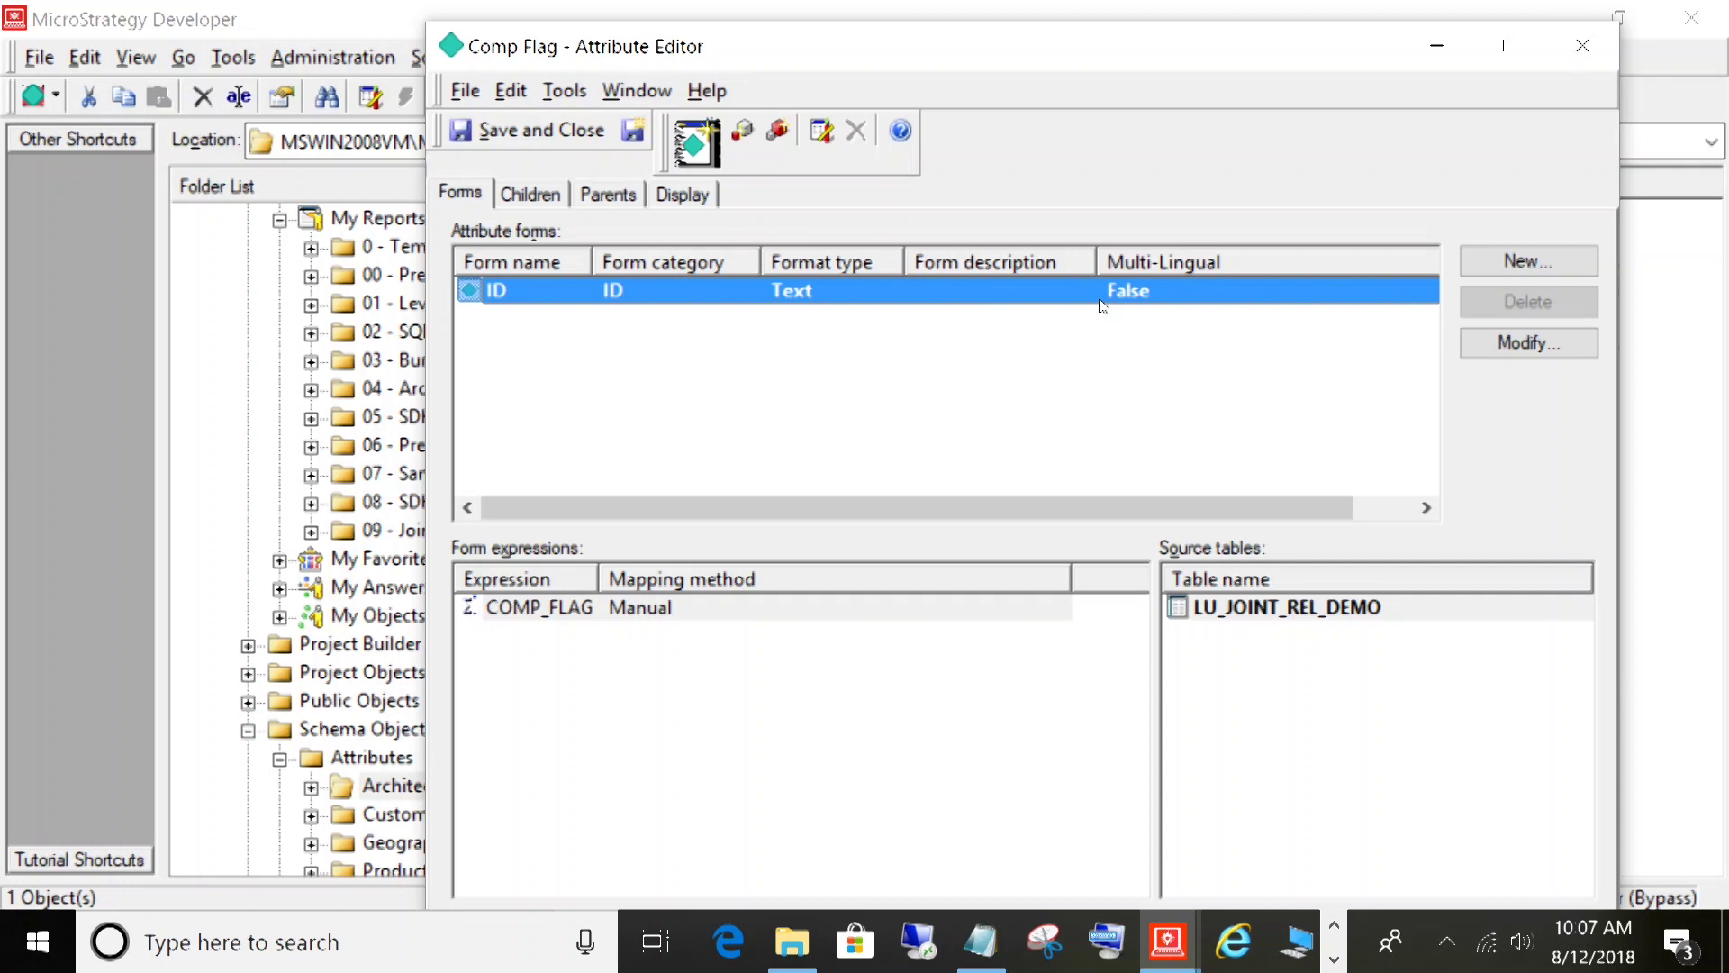
{"action": "left_click", "coordinate": [557, 203]}
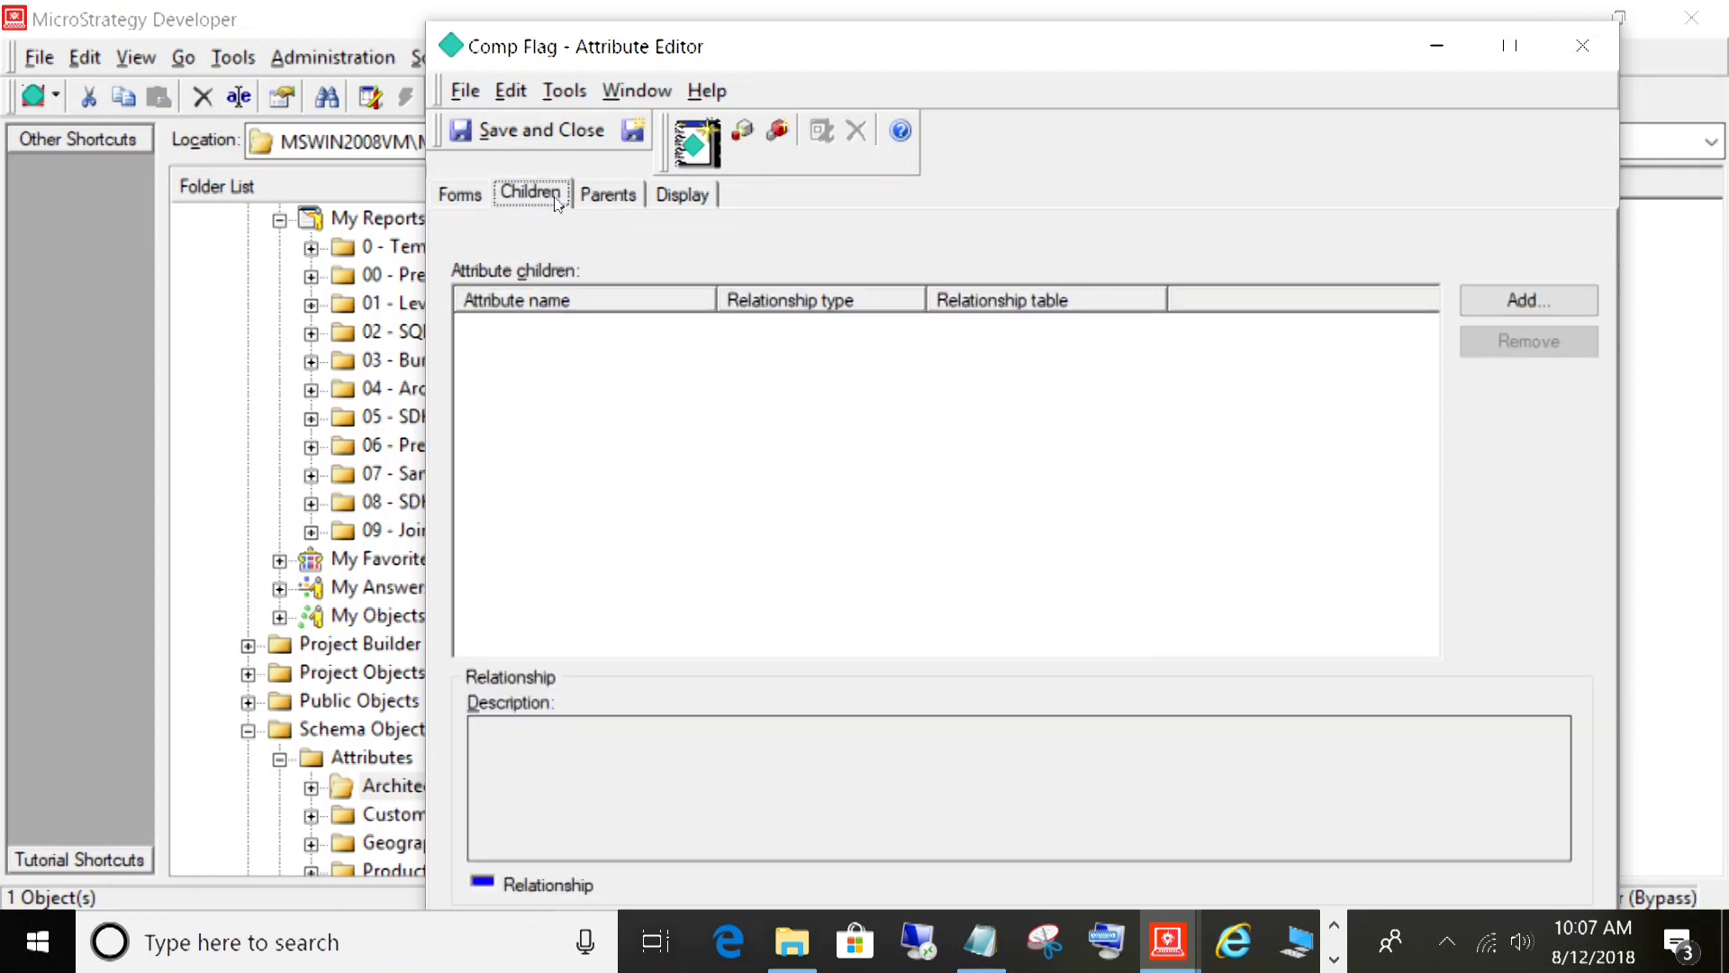
{"action": "left_click", "coordinate": [461, 197]}
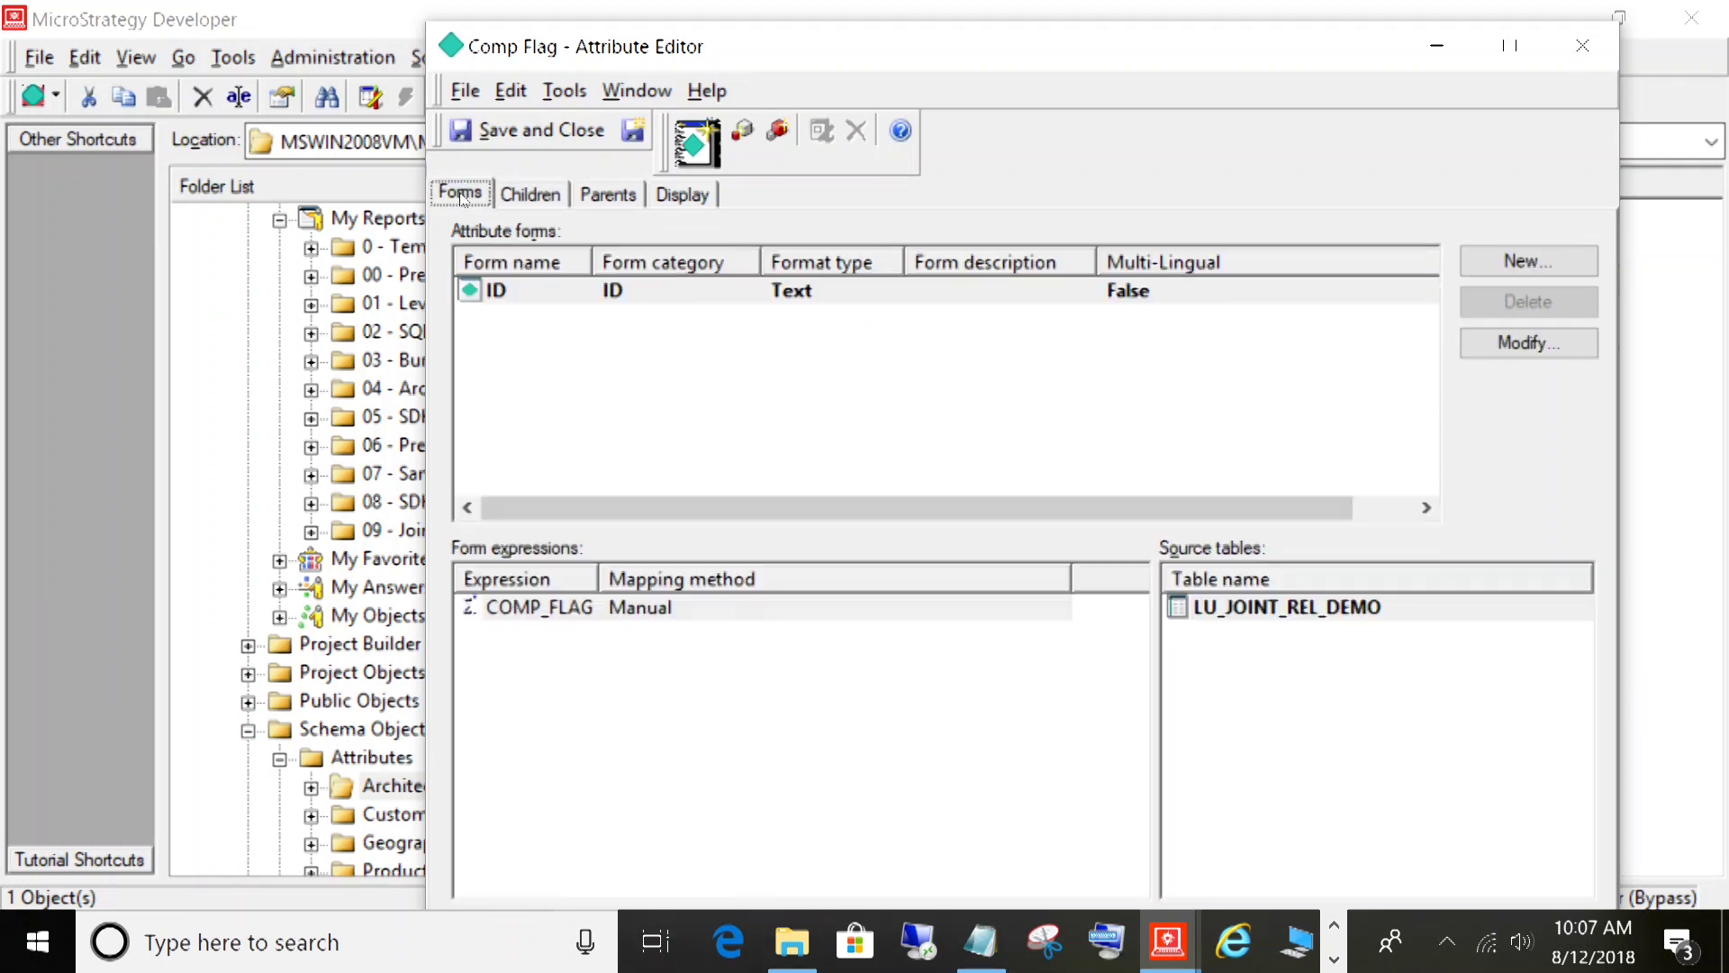
{"action": "left_click", "coordinate": [545, 200]}
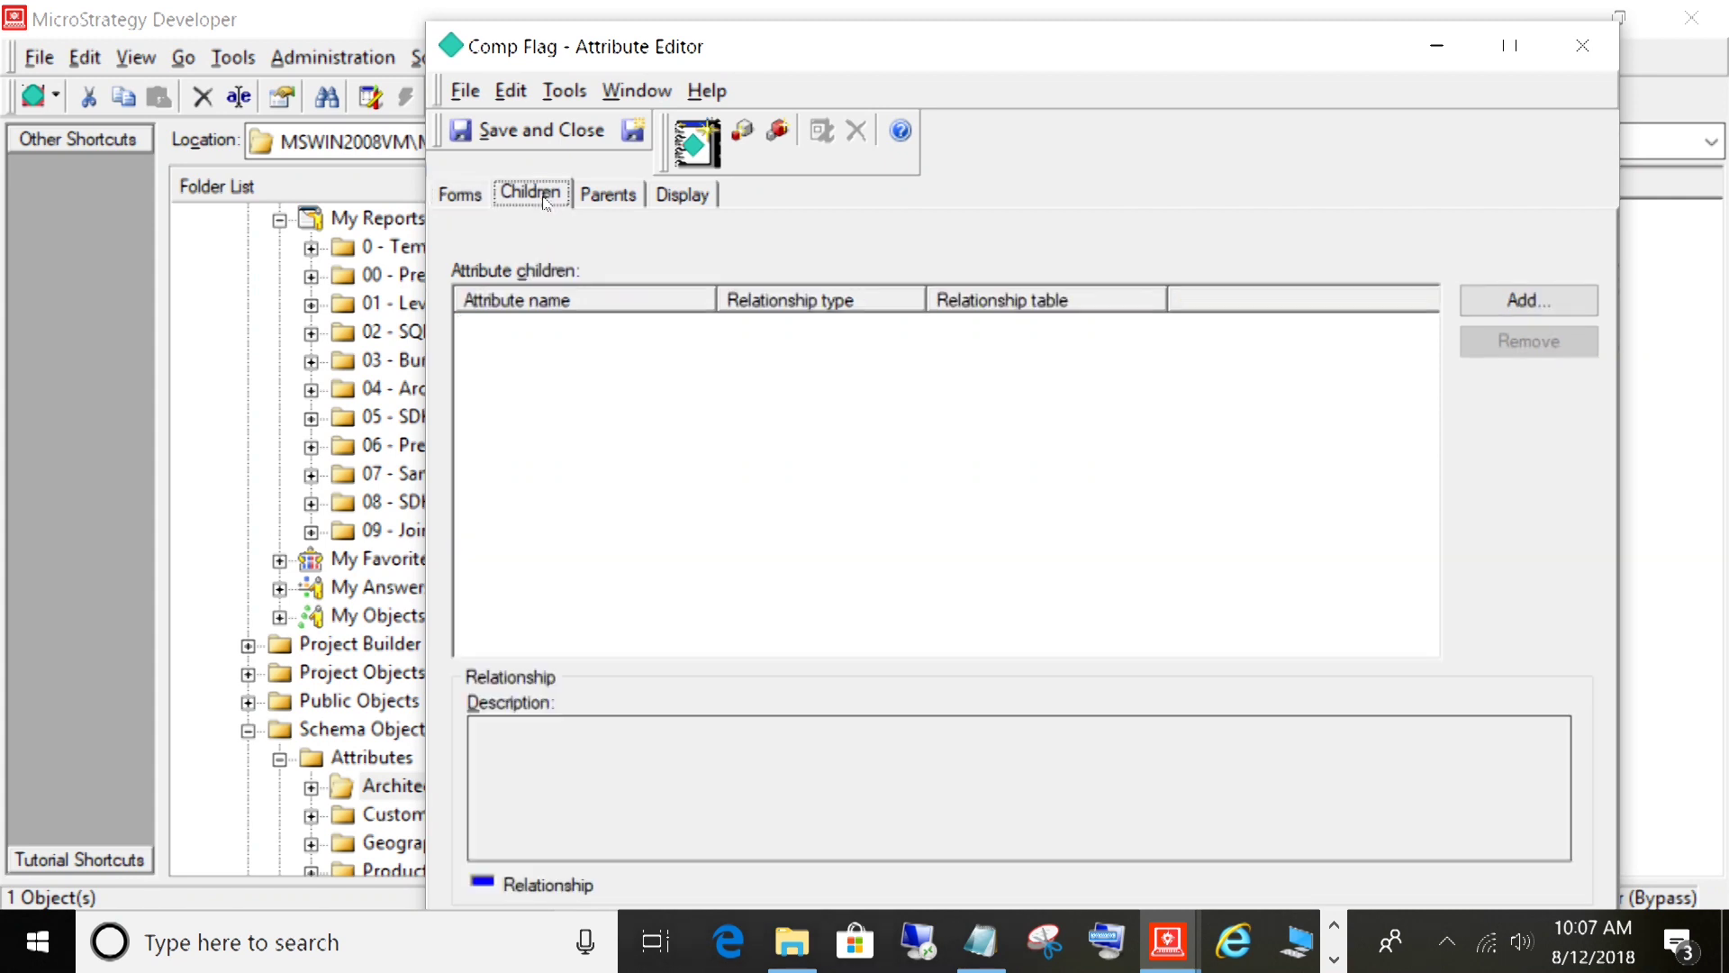
{"action": "left_click", "coordinate": [1492, 302]}
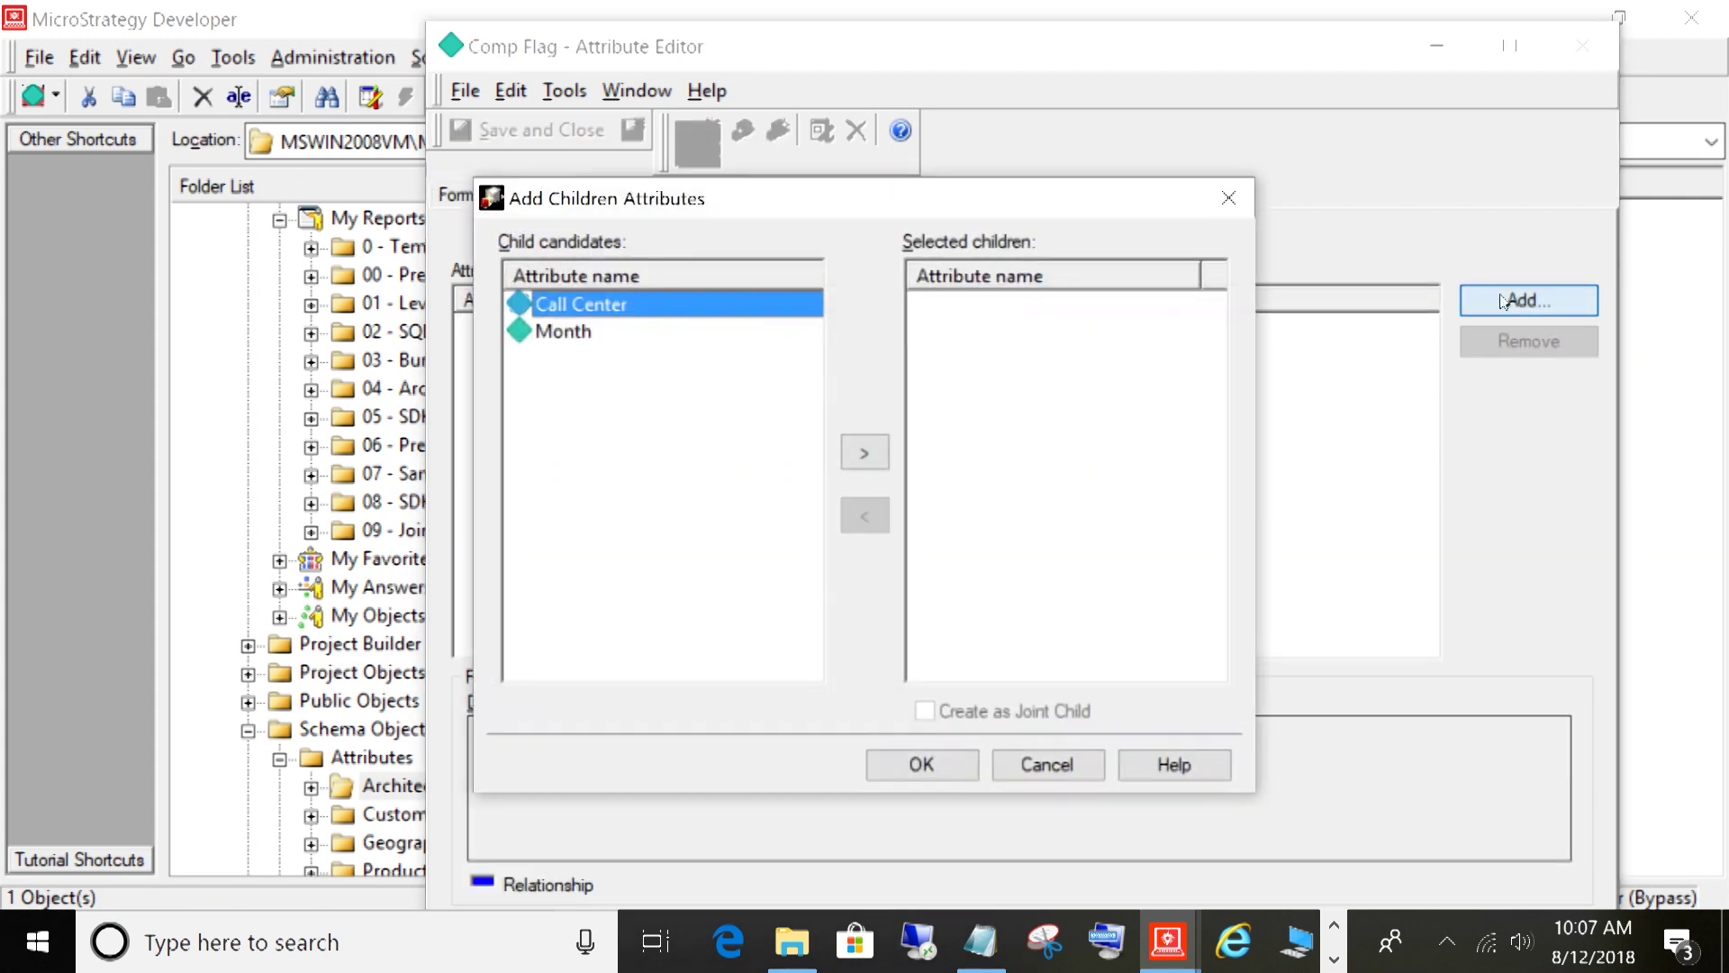
- Add Call Center as a Many to Many child of Comp Flag
{"action": "double_click", "coordinate": [636, 304]}
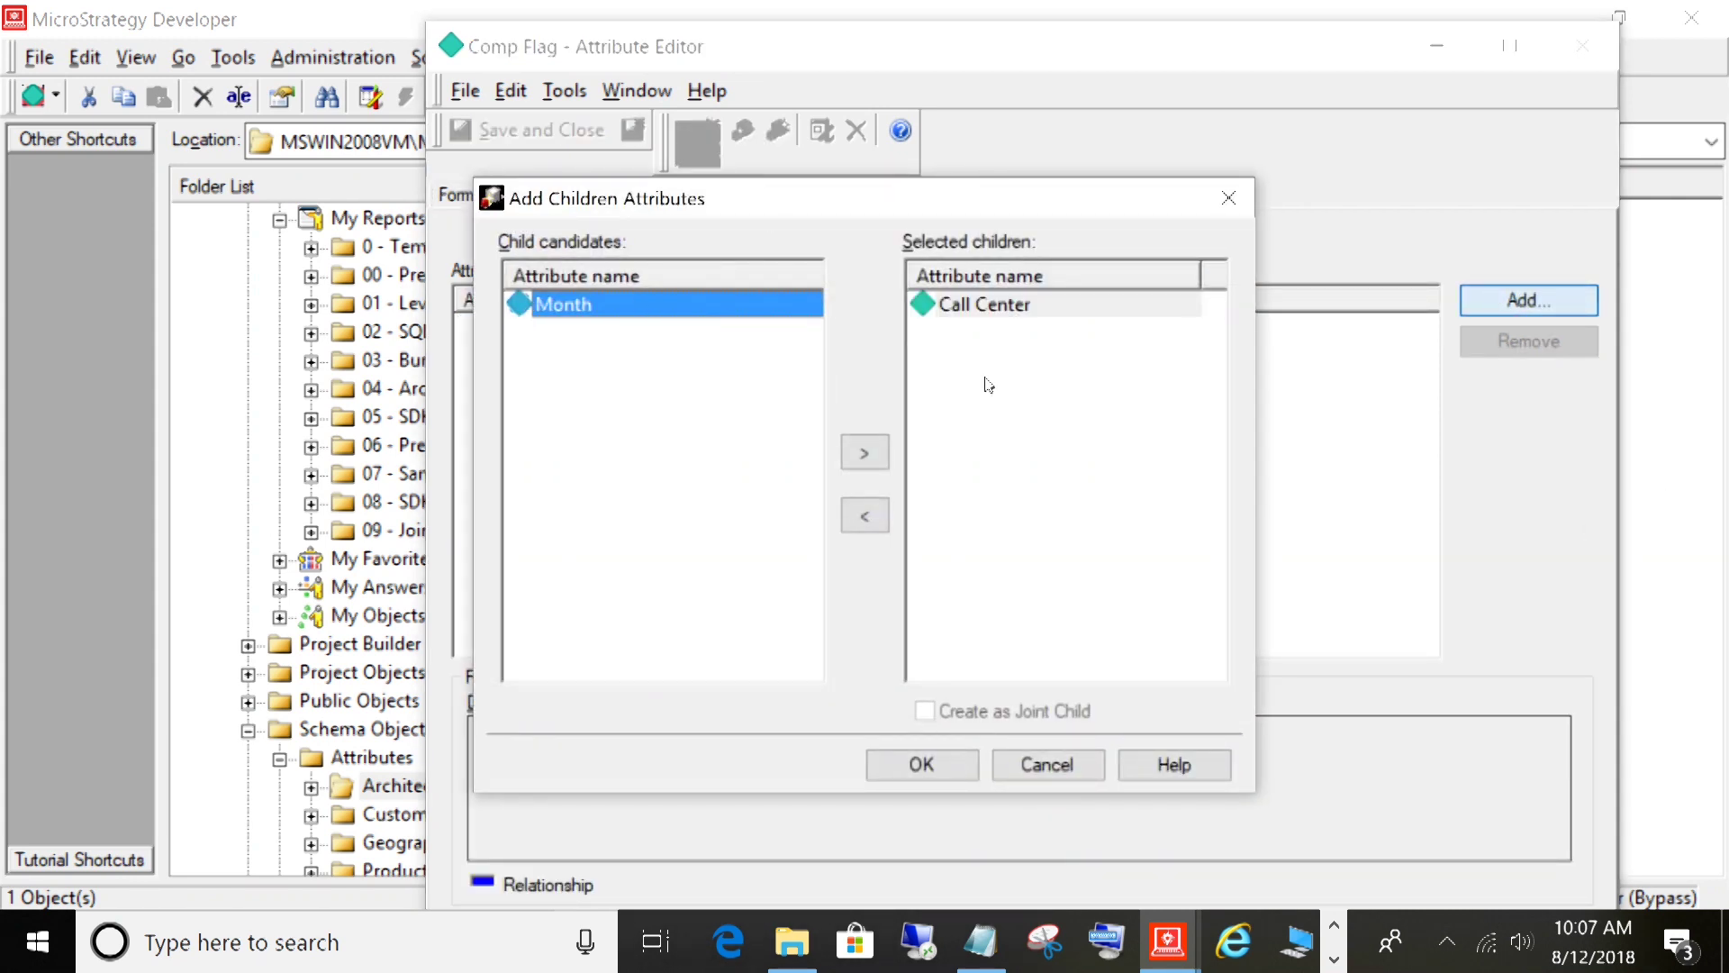
{"action": "left_click", "coordinate": [941, 764]}
{"action": "left_click", "coordinate": [672, 336]}
{"action": "left_click", "coordinate": [672, 332]}
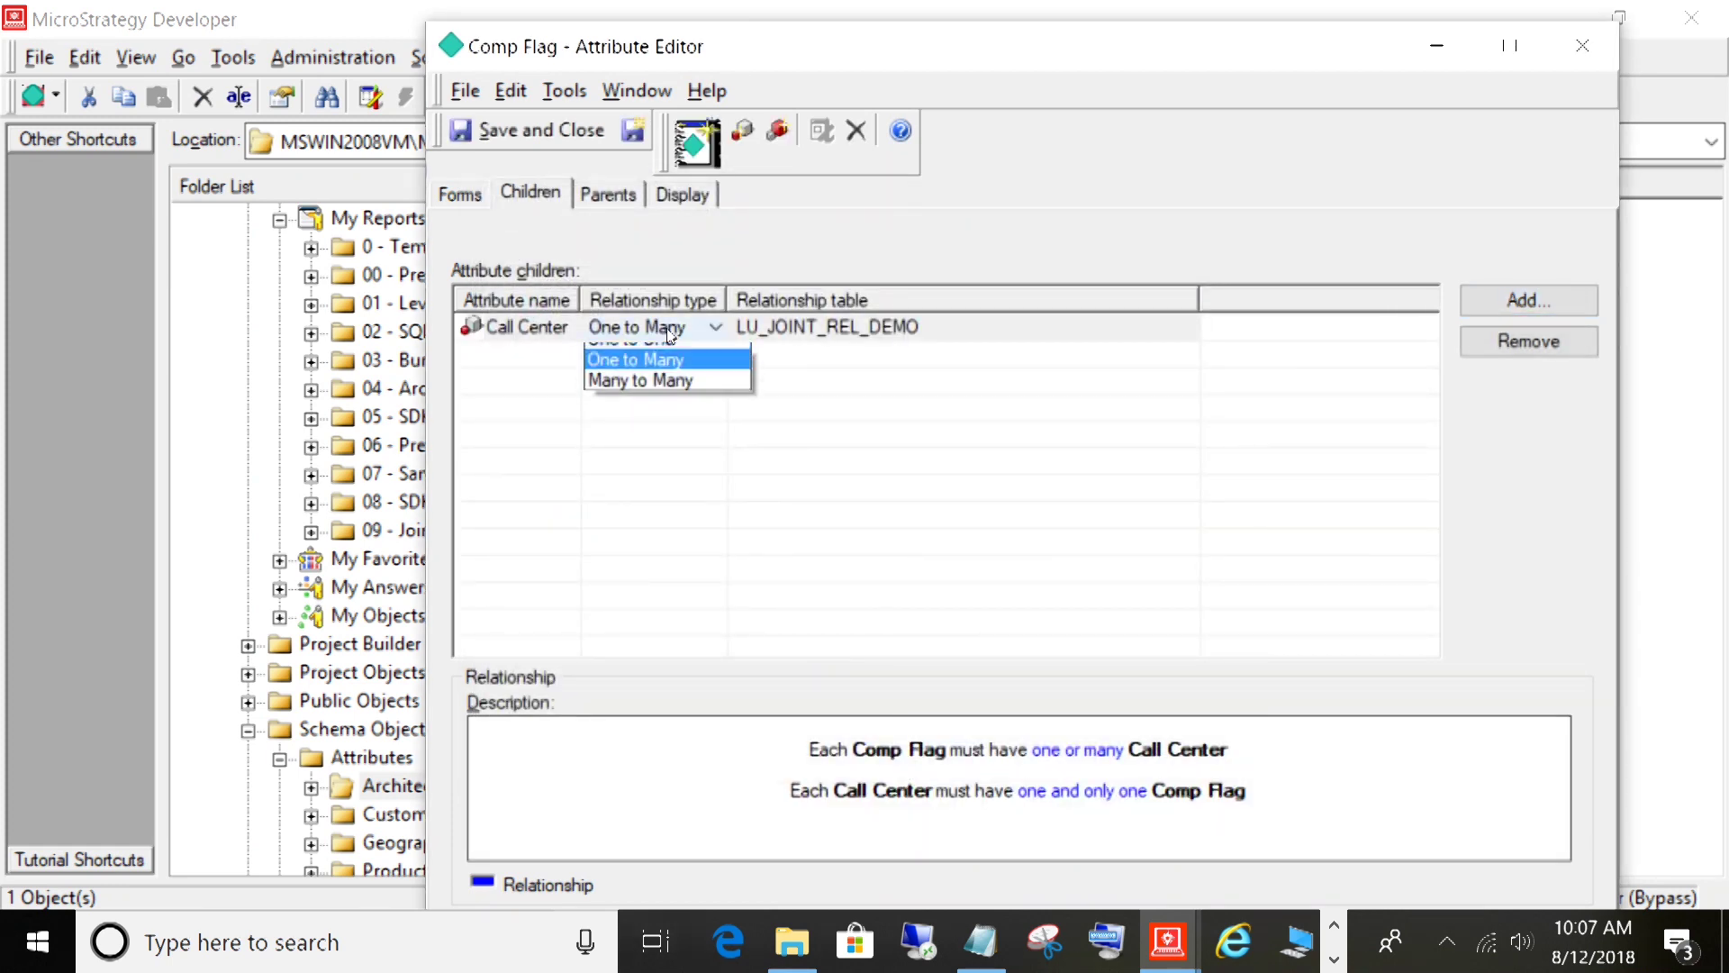
{"action": "left_click", "coordinate": [663, 391]}
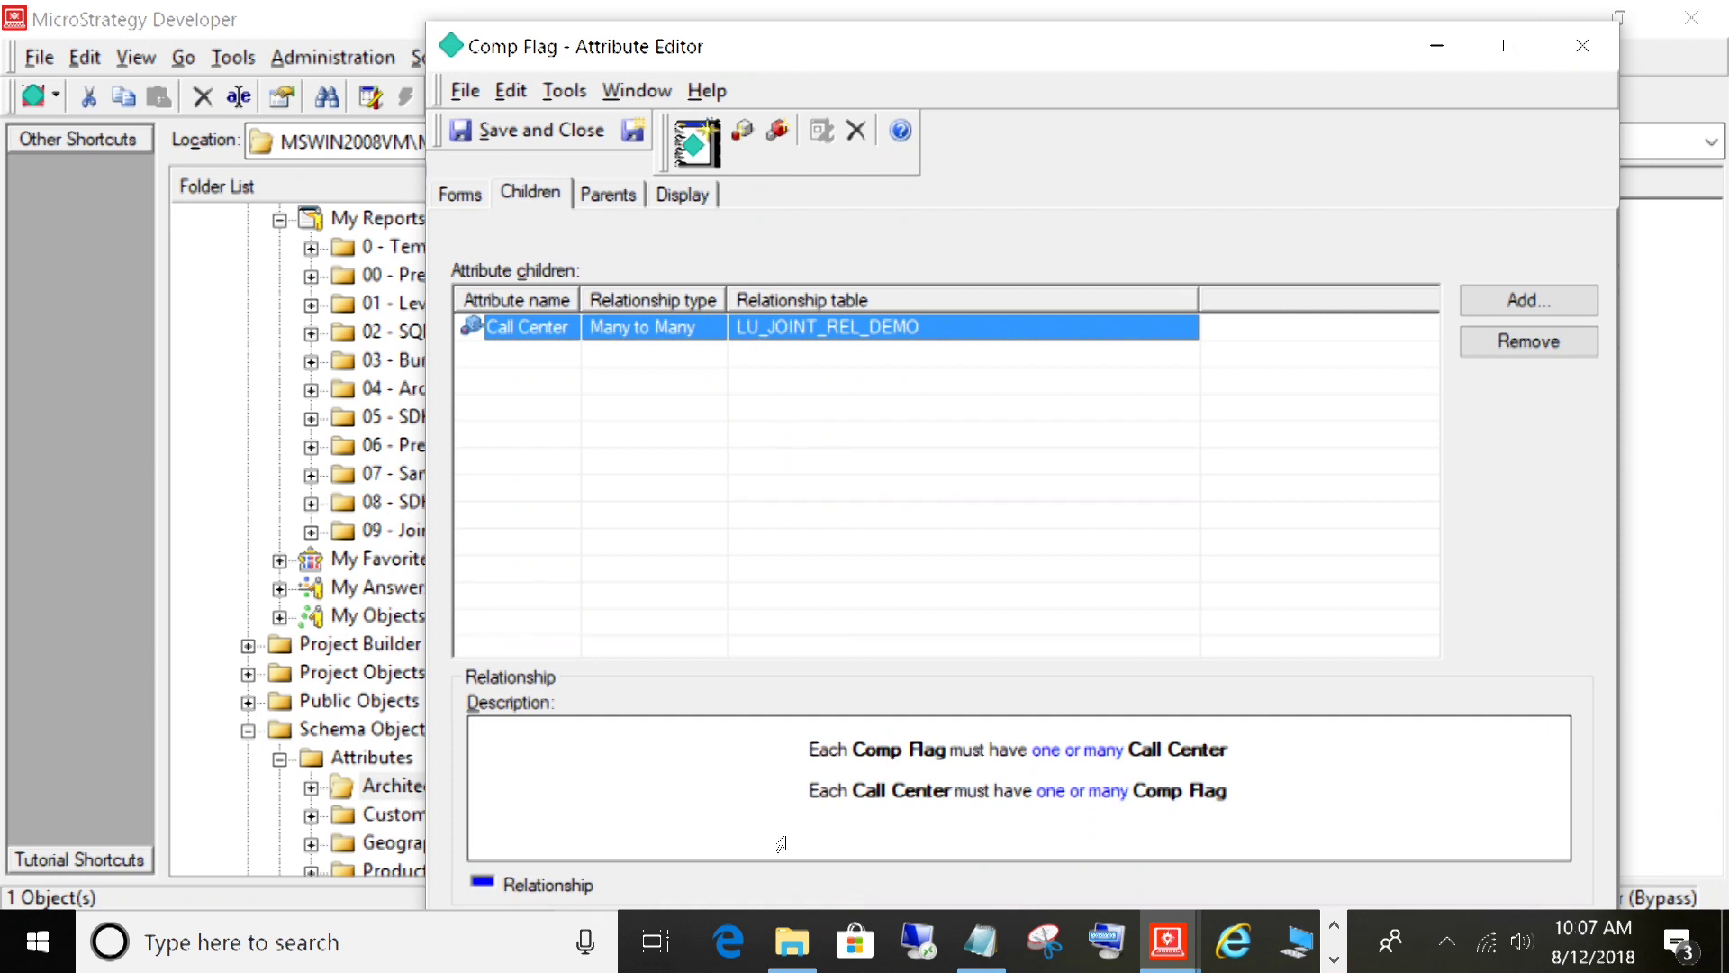
- Review the relationship description, then save and close the Comp Flag attribute
{"action": "left_click_drag", "start_coordinate": [808, 751], "coordinate": [1253, 748]}
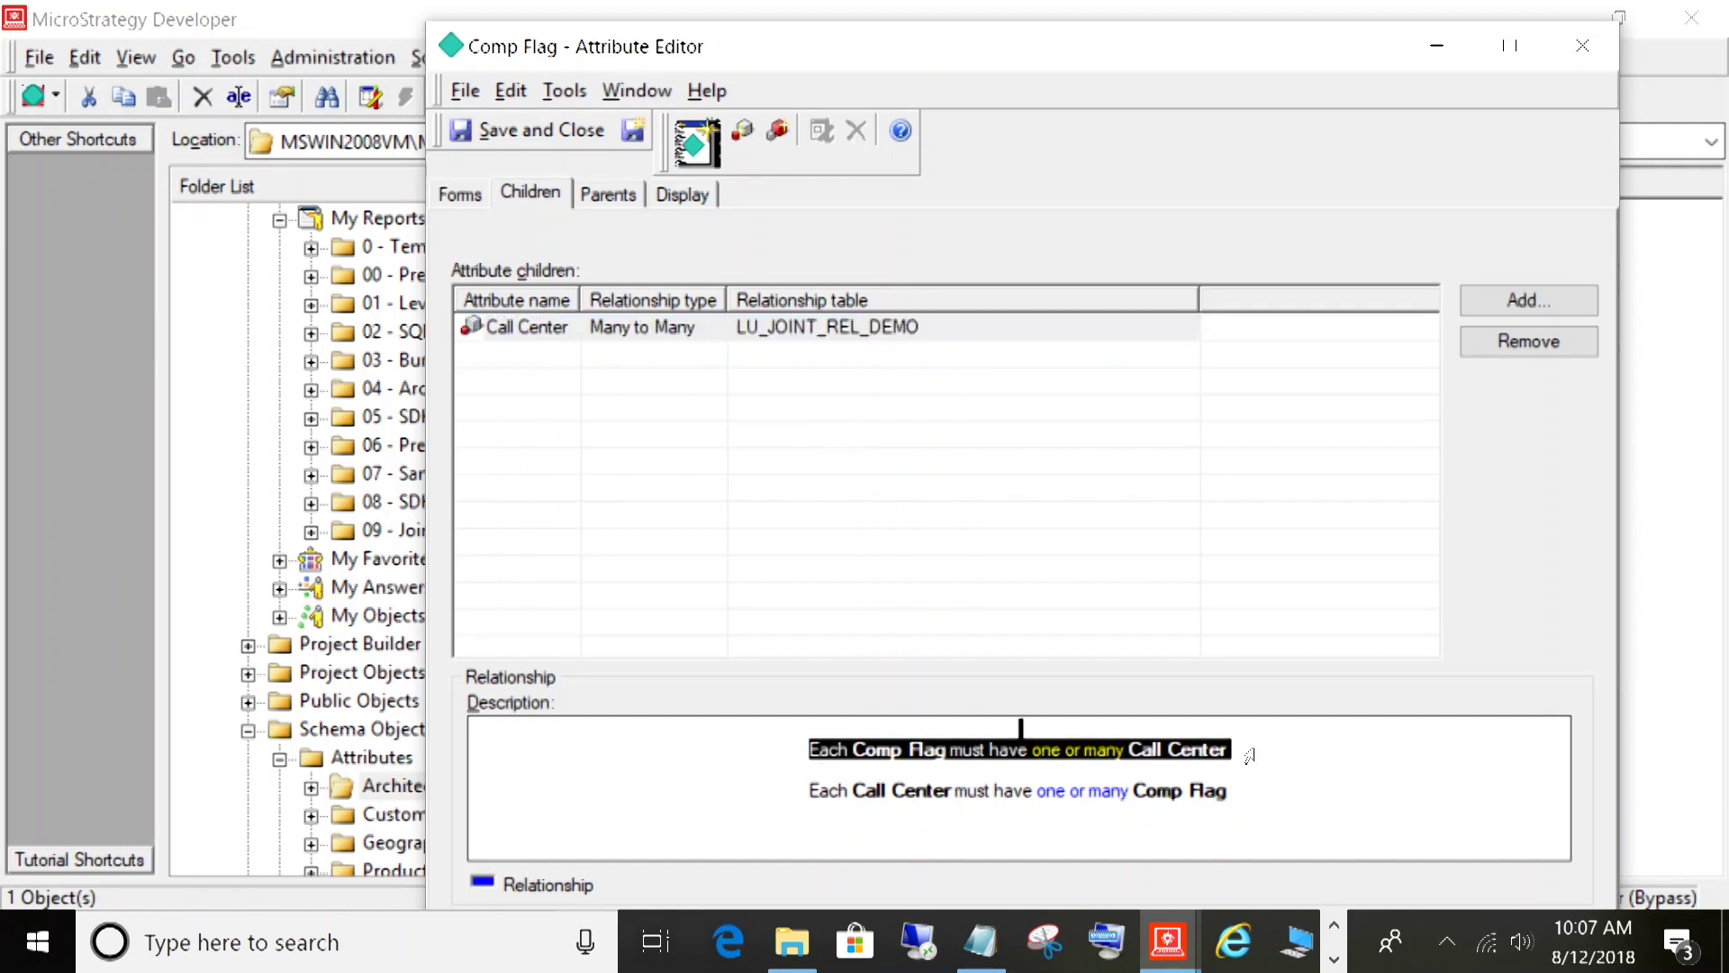
{"action": "left_click", "coordinate": [1260, 747]}
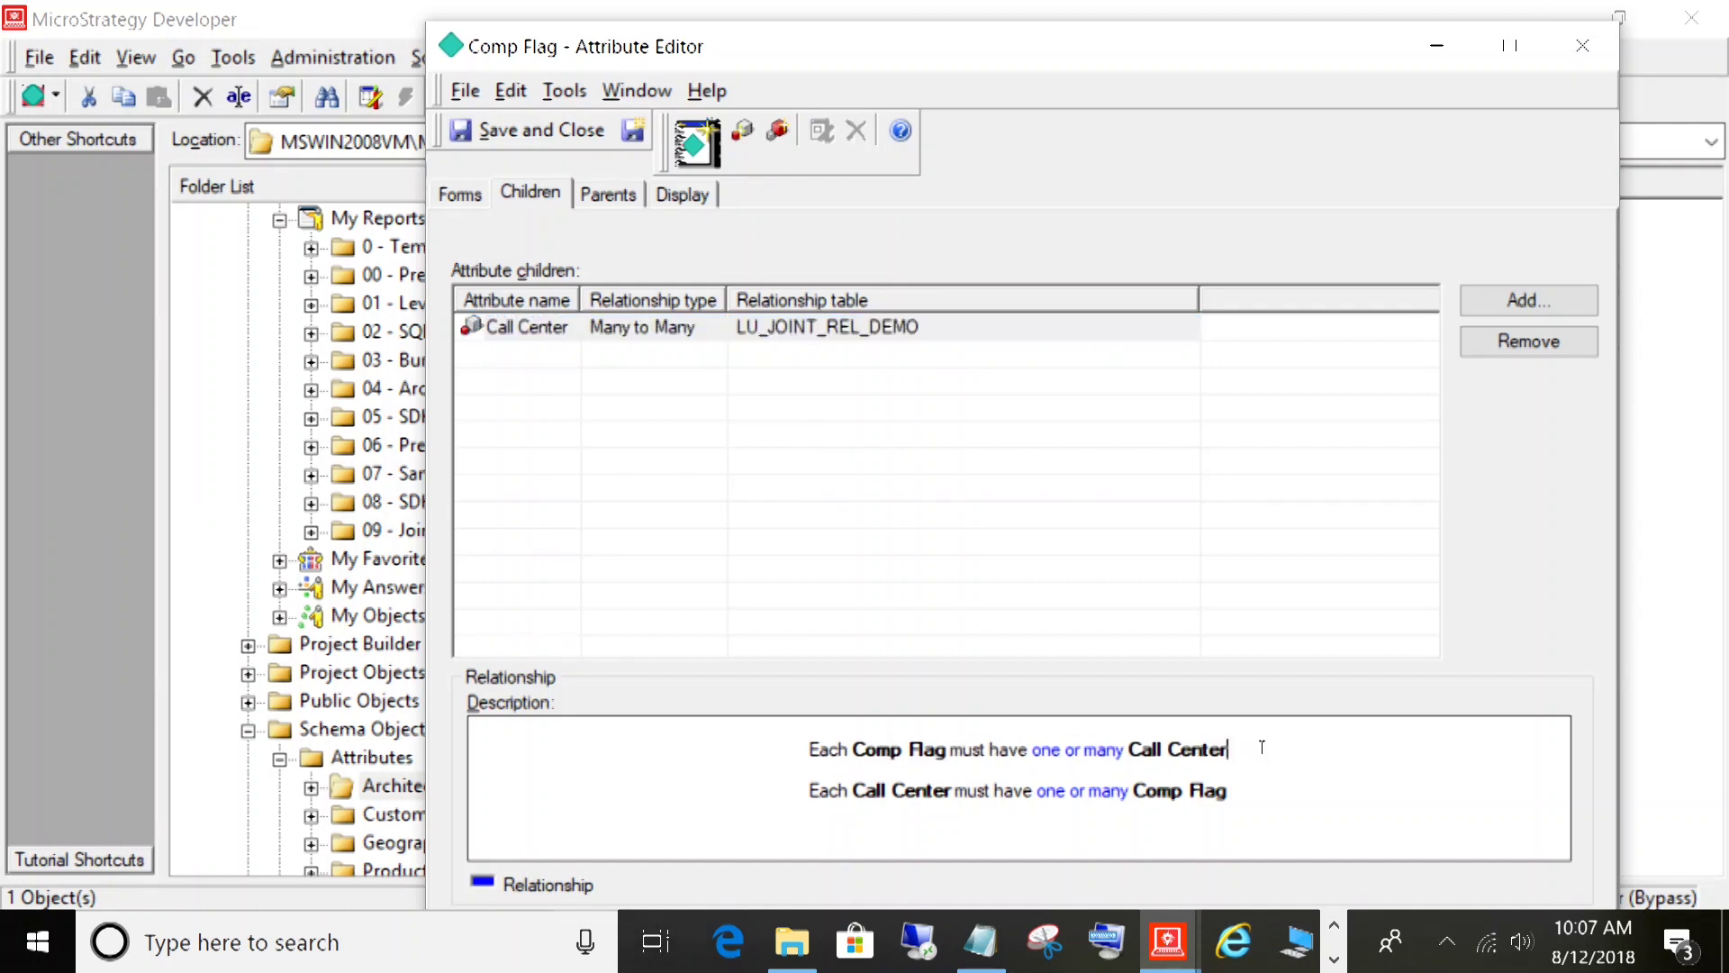
{"action": "left_click_drag", "start_coordinate": [808, 793], "coordinate": [1235, 793]}
{"action": "left_click", "coordinate": [1455, 802]}
{"action": "left_click", "coordinate": [509, 133]}
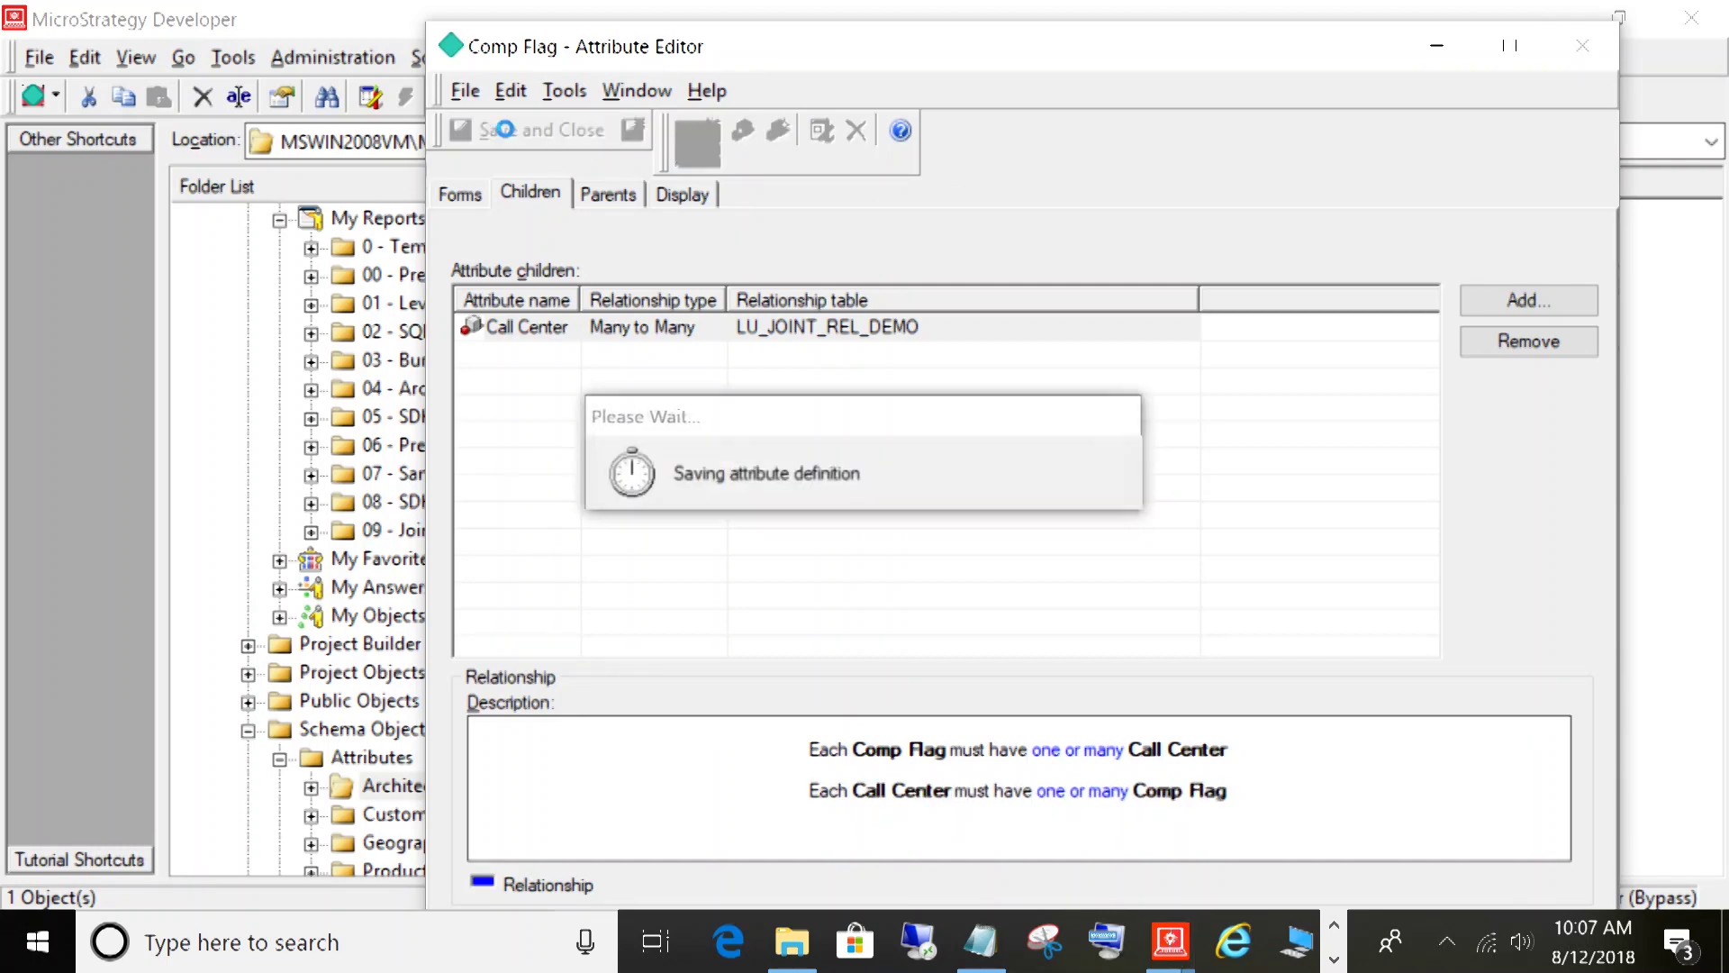
- Update the project schema, then view Joint Demo Report 1's SQL in 09 - Joint Relationships
{"action": "left_click", "coordinate": [690, 101]}
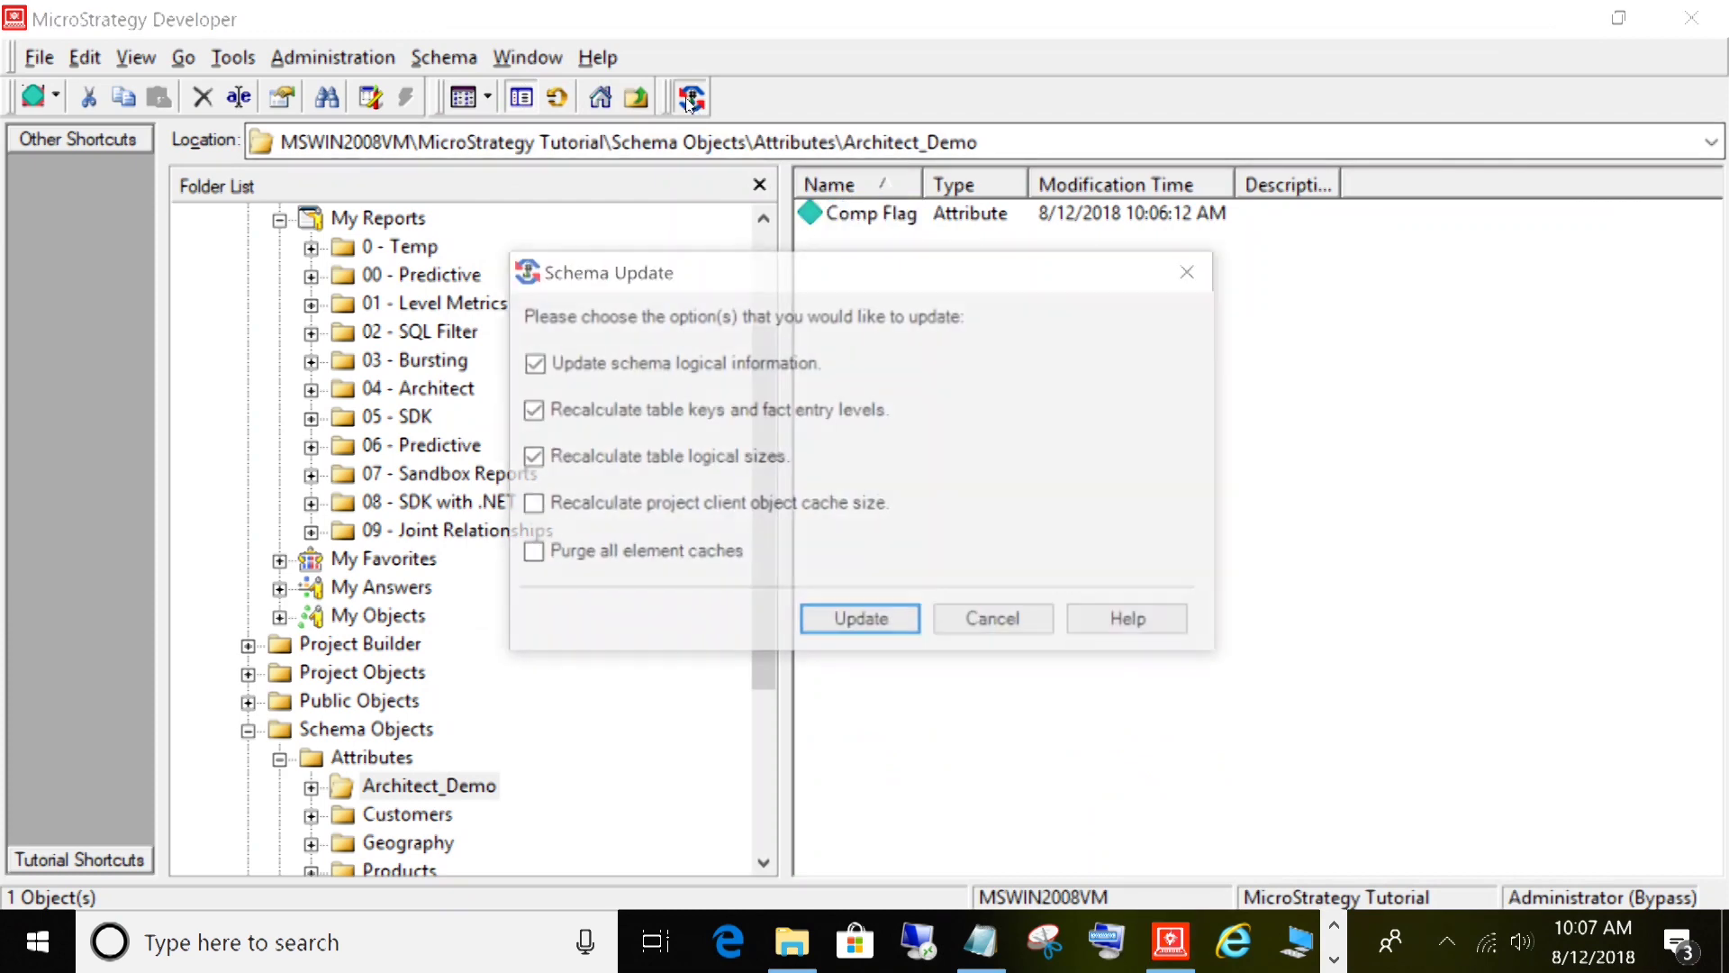
{"action": "left_click", "coordinate": [894, 614]}
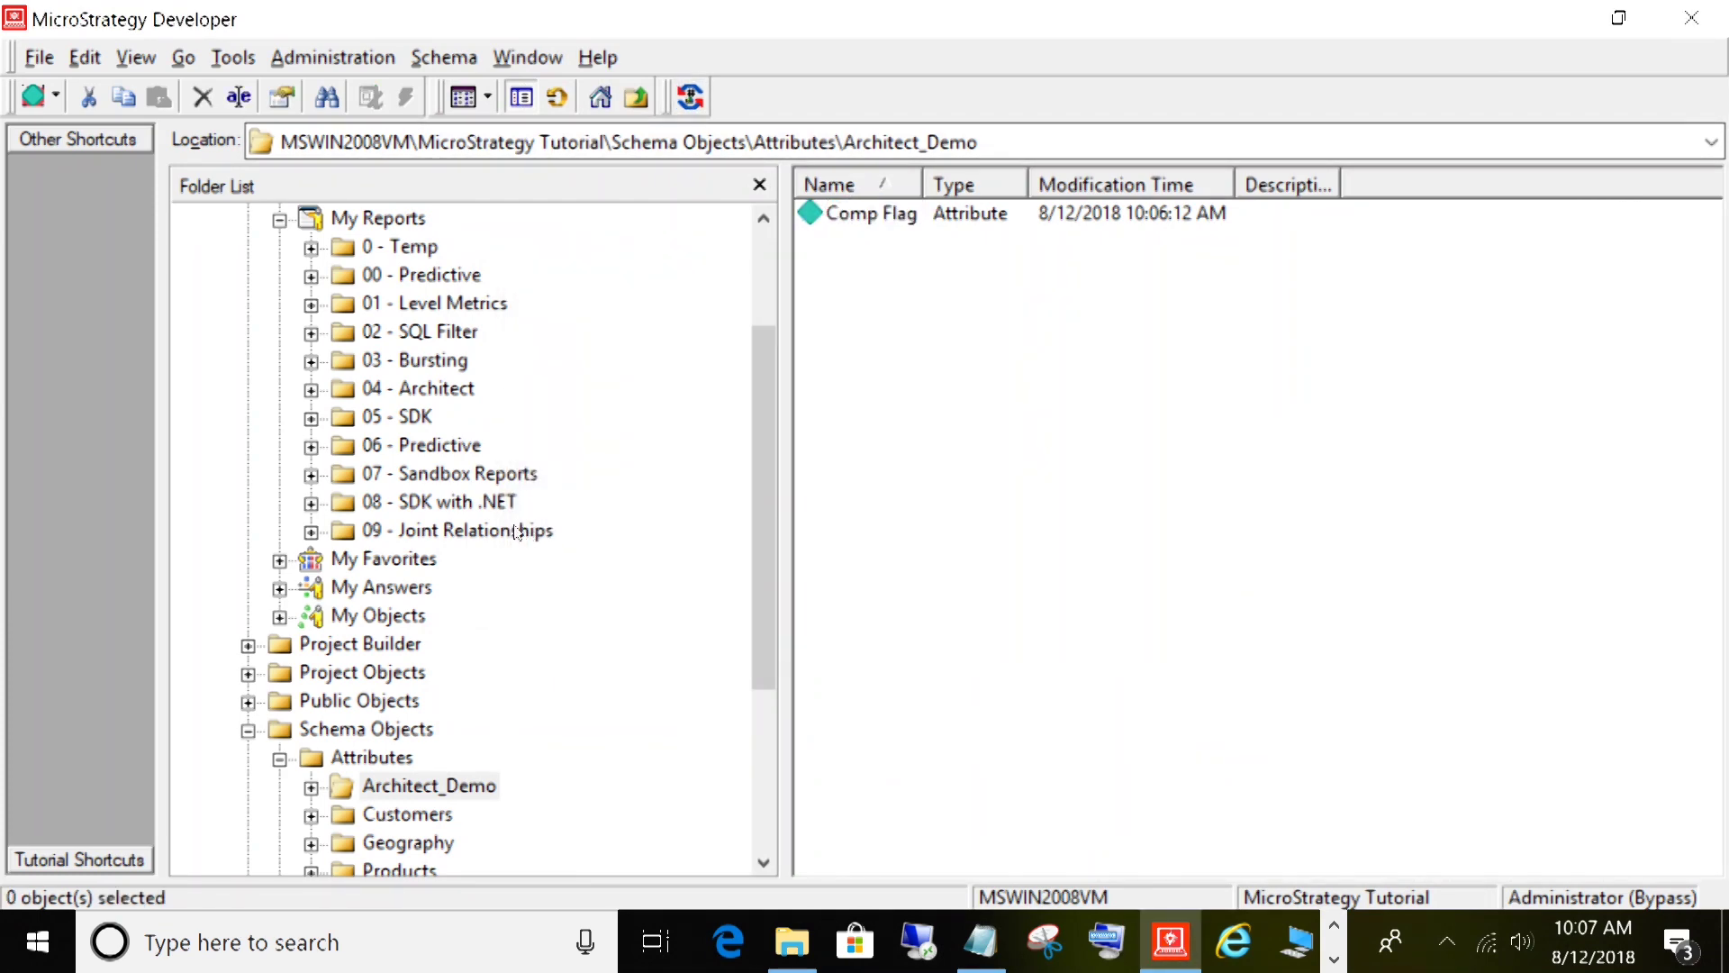
{"action": "left_click", "coordinate": [540, 532]}
{"action": "left_click", "coordinate": [904, 216]}
{"action": "right_click", "coordinate": [903, 219]}
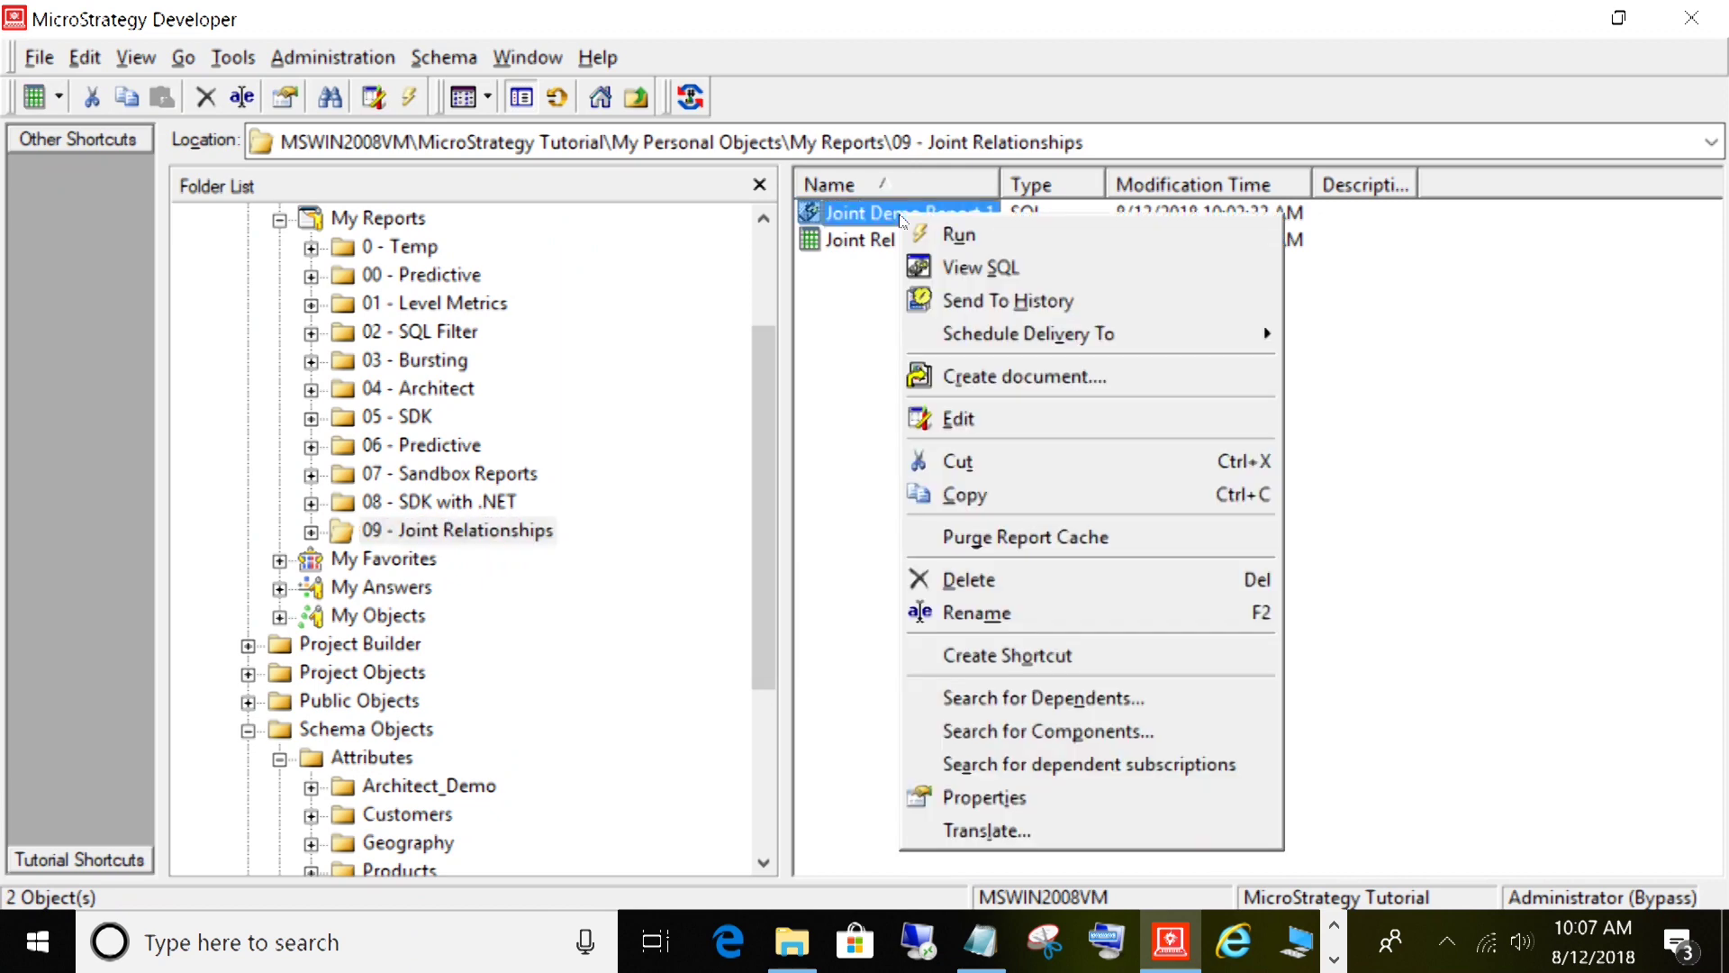
{"action": "left_click", "coordinate": [956, 267]}
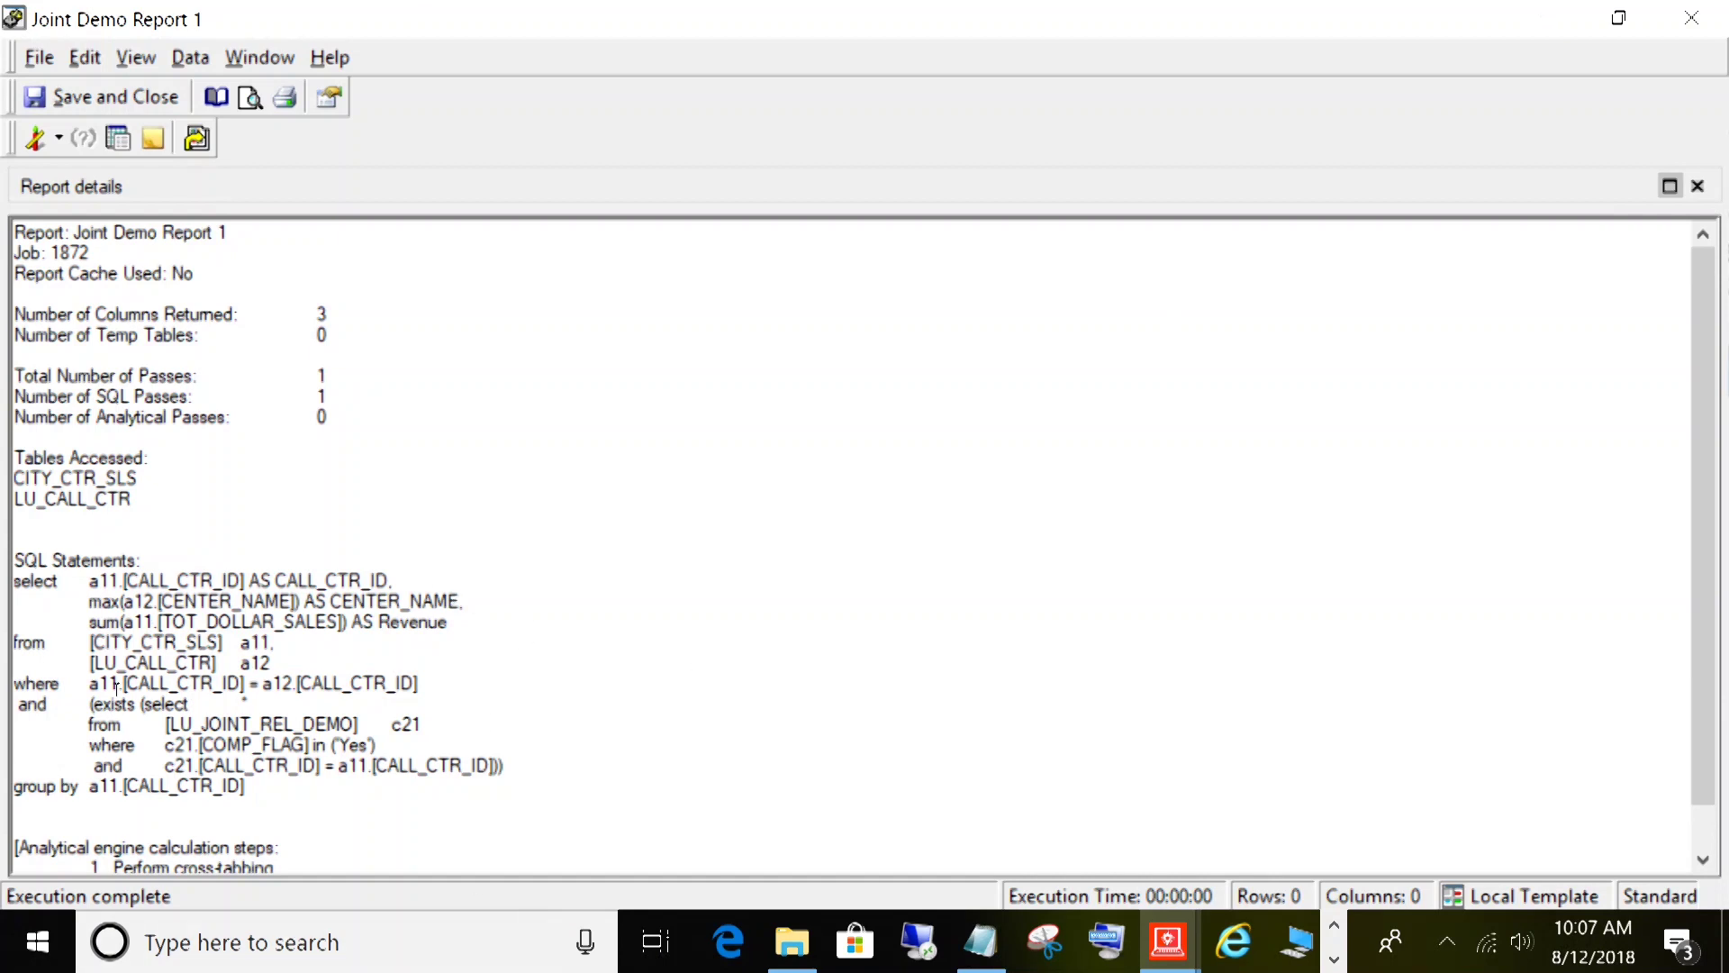
{"action": "left_click_drag", "start_coordinate": [92, 686], "coordinate": [425, 678]}
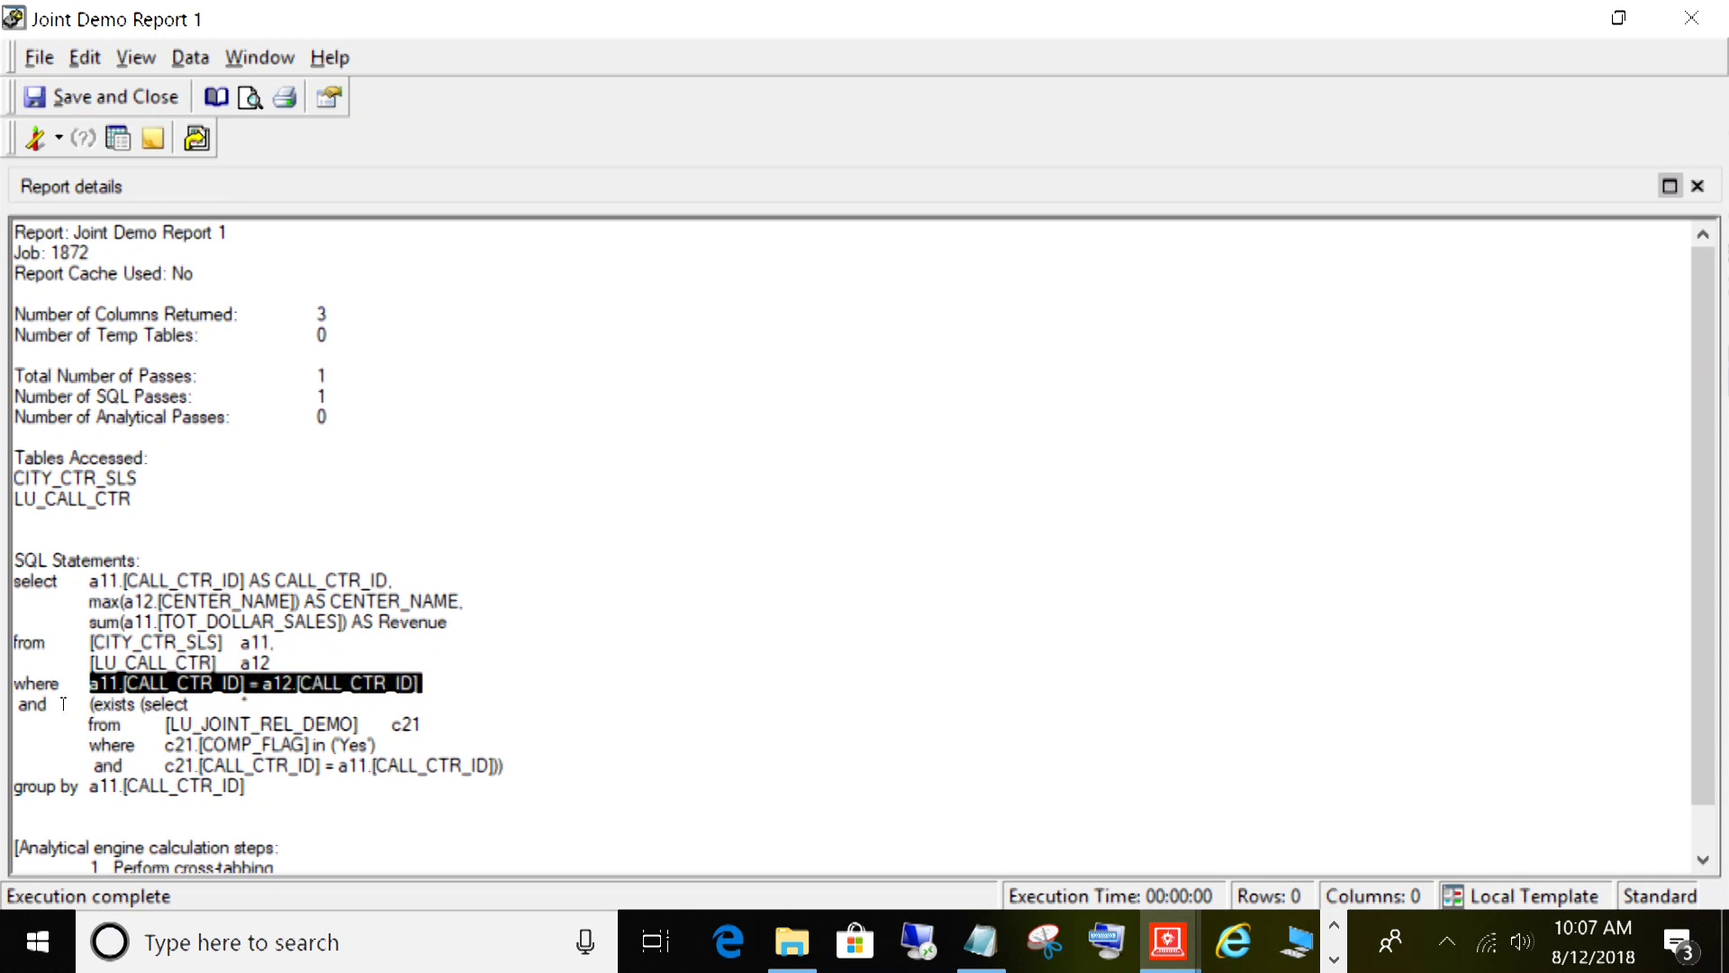
{"action": "left_click", "coordinate": [23, 704]}
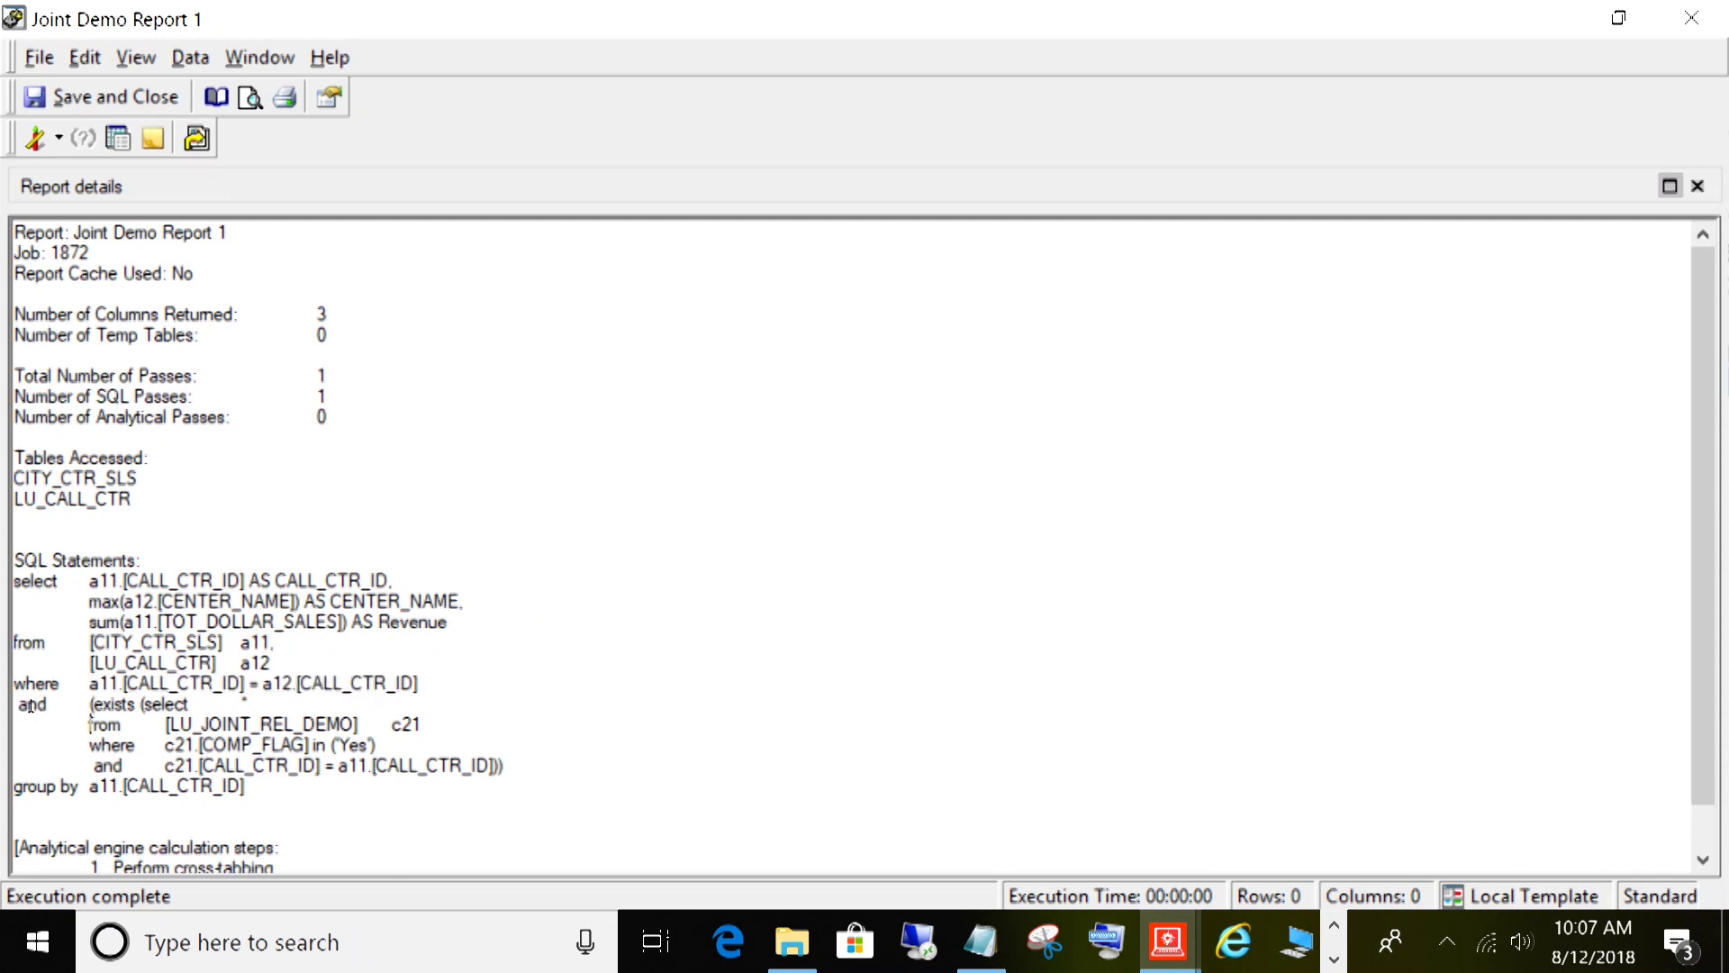
{"action": "left_click_drag", "start_coordinate": [18, 704], "coordinate": [529, 760]}
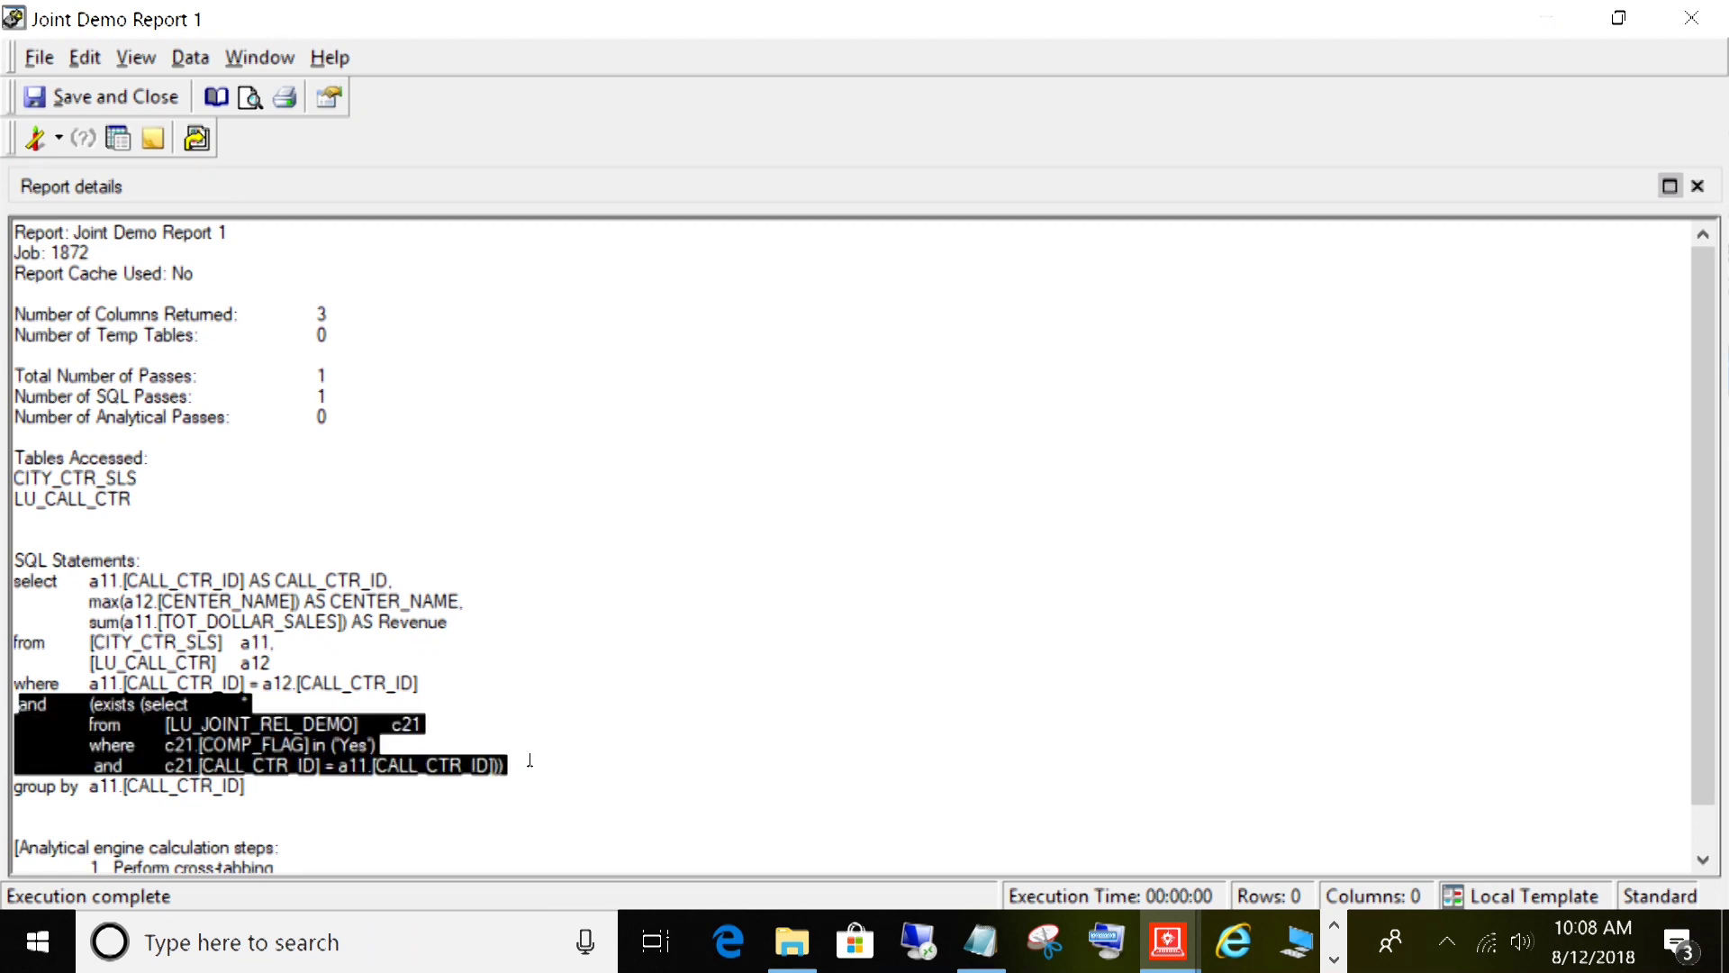
{"action": "left_click", "coordinate": [531, 760]}
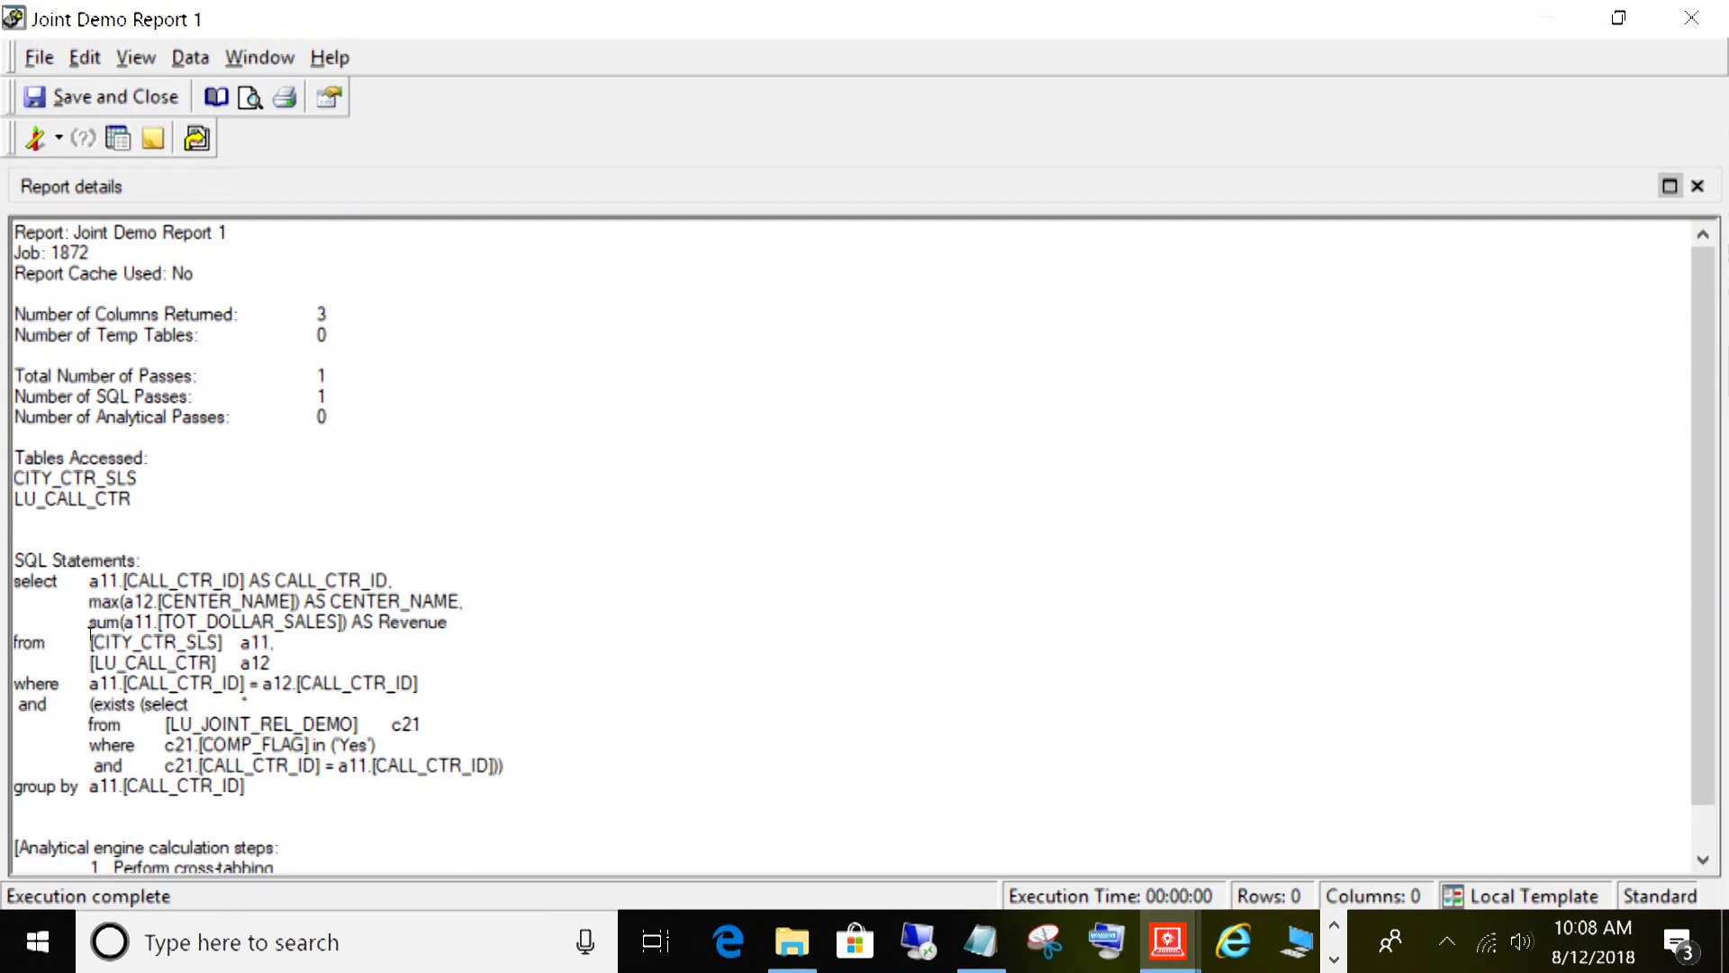
{"action": "left_click_drag", "start_coordinate": [99, 705], "coordinate": [398, 746]}
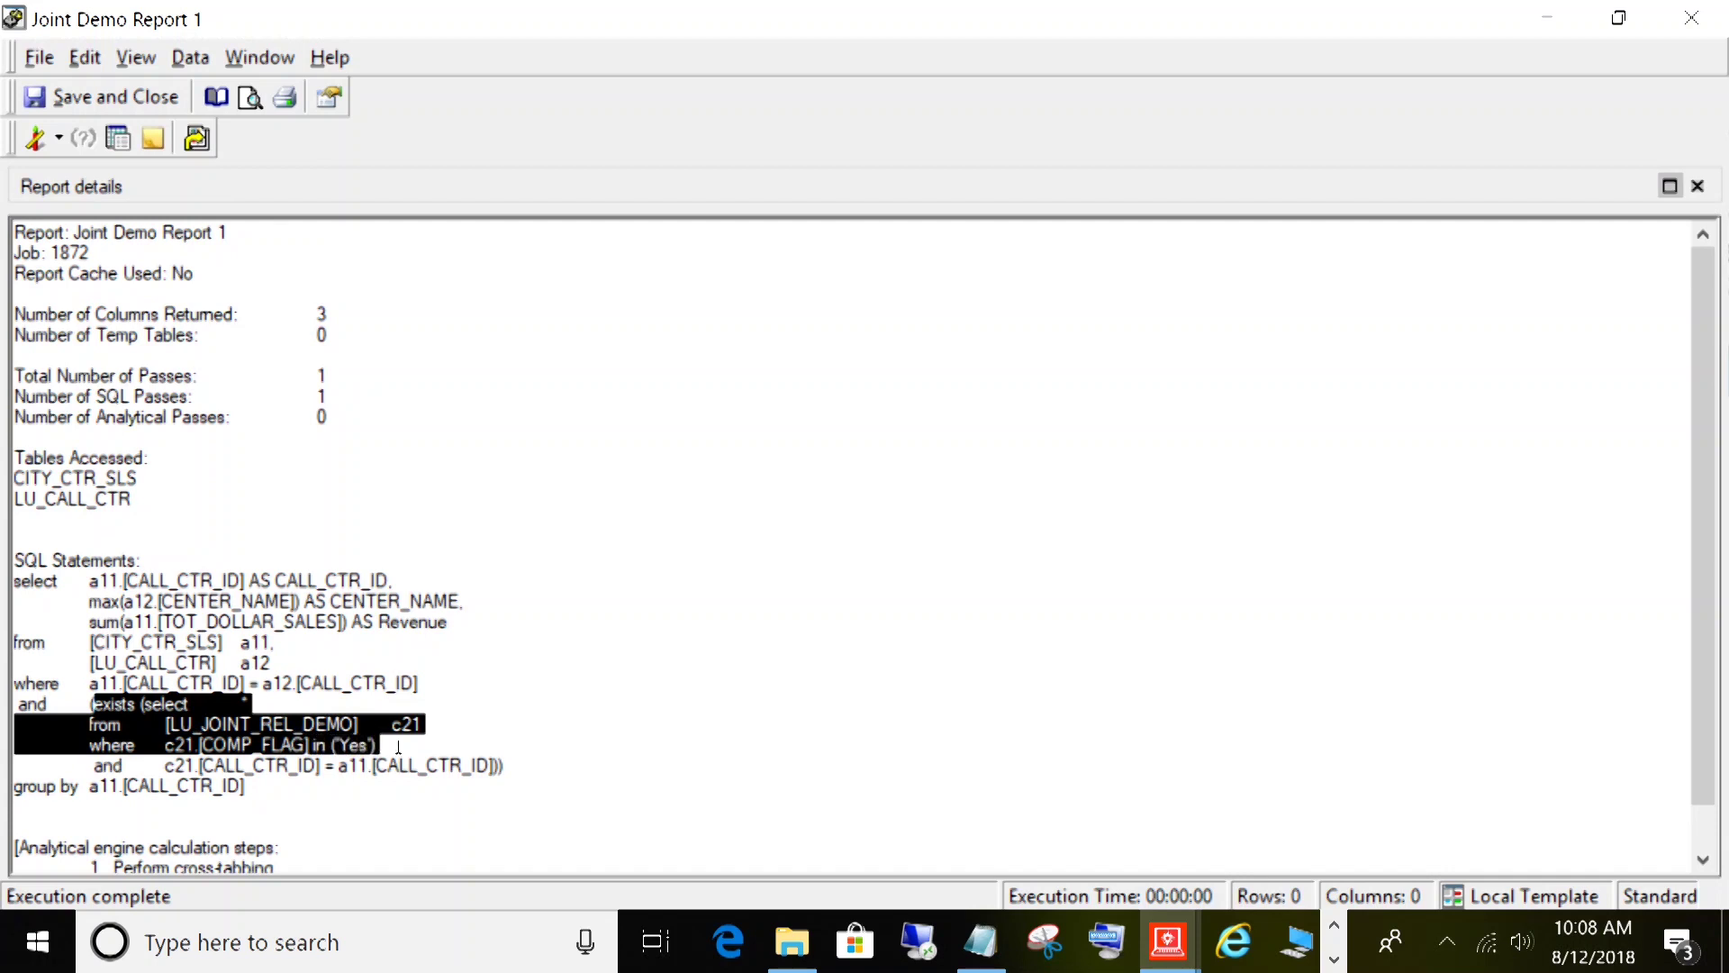
{"action": "left_click", "coordinate": [554, 783]}
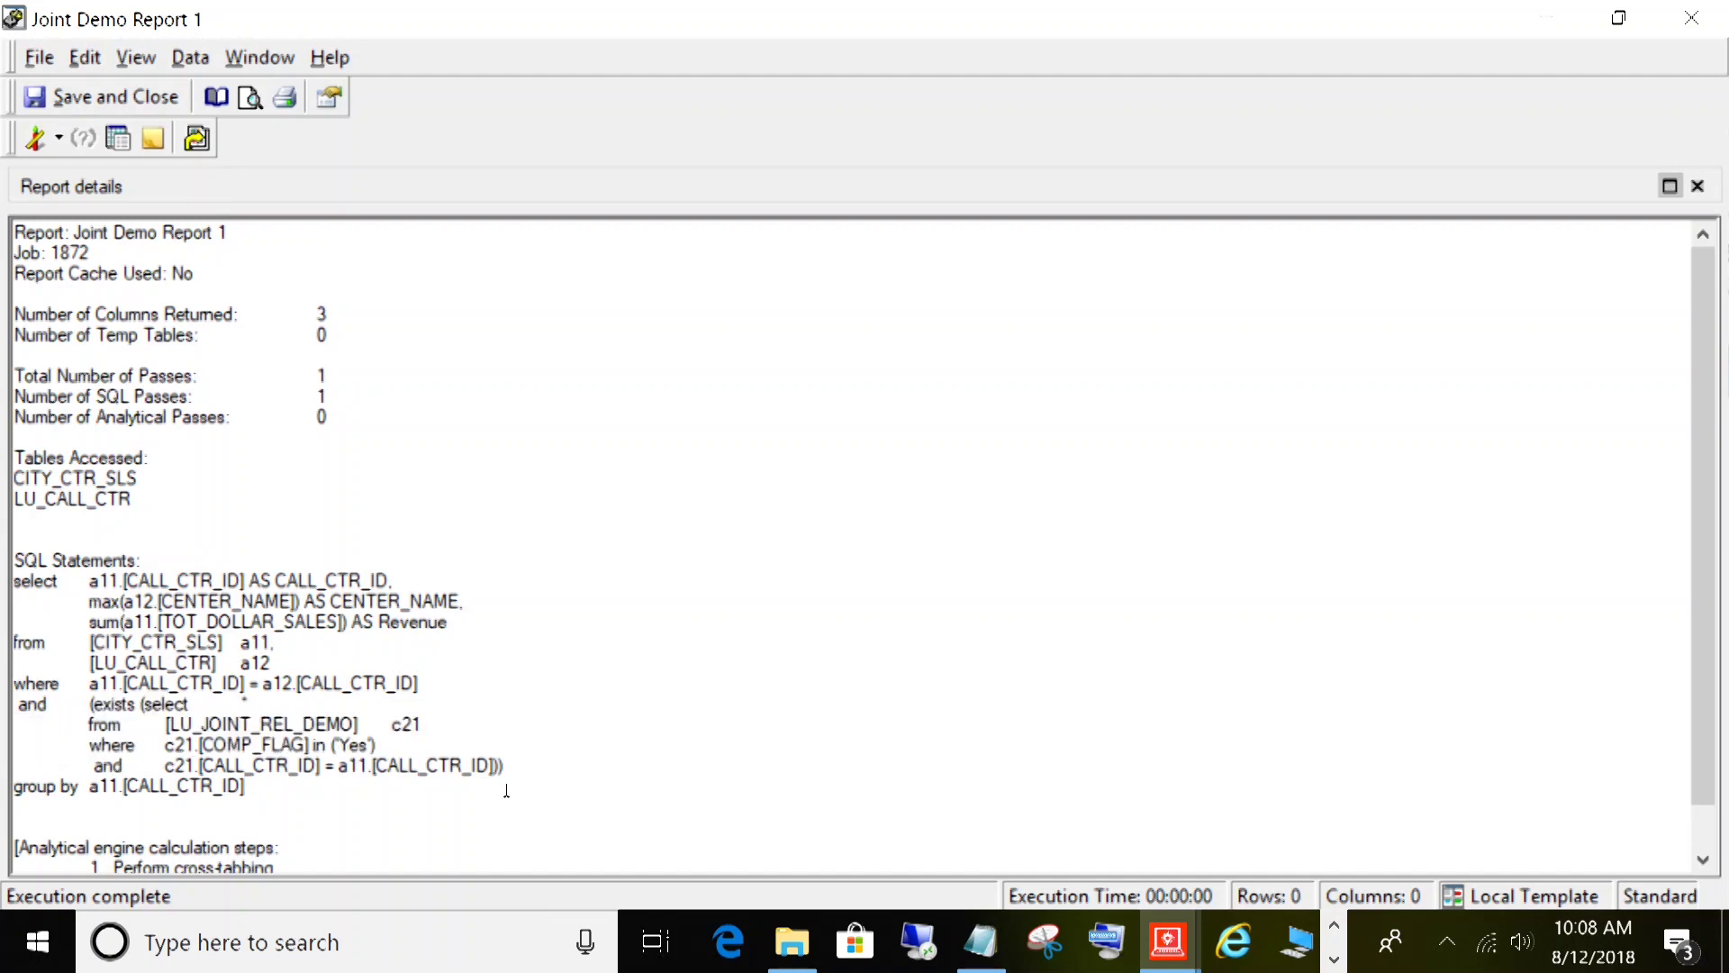
{"action": "left_click_drag", "start_coordinate": [91, 638], "coordinate": [327, 638]}
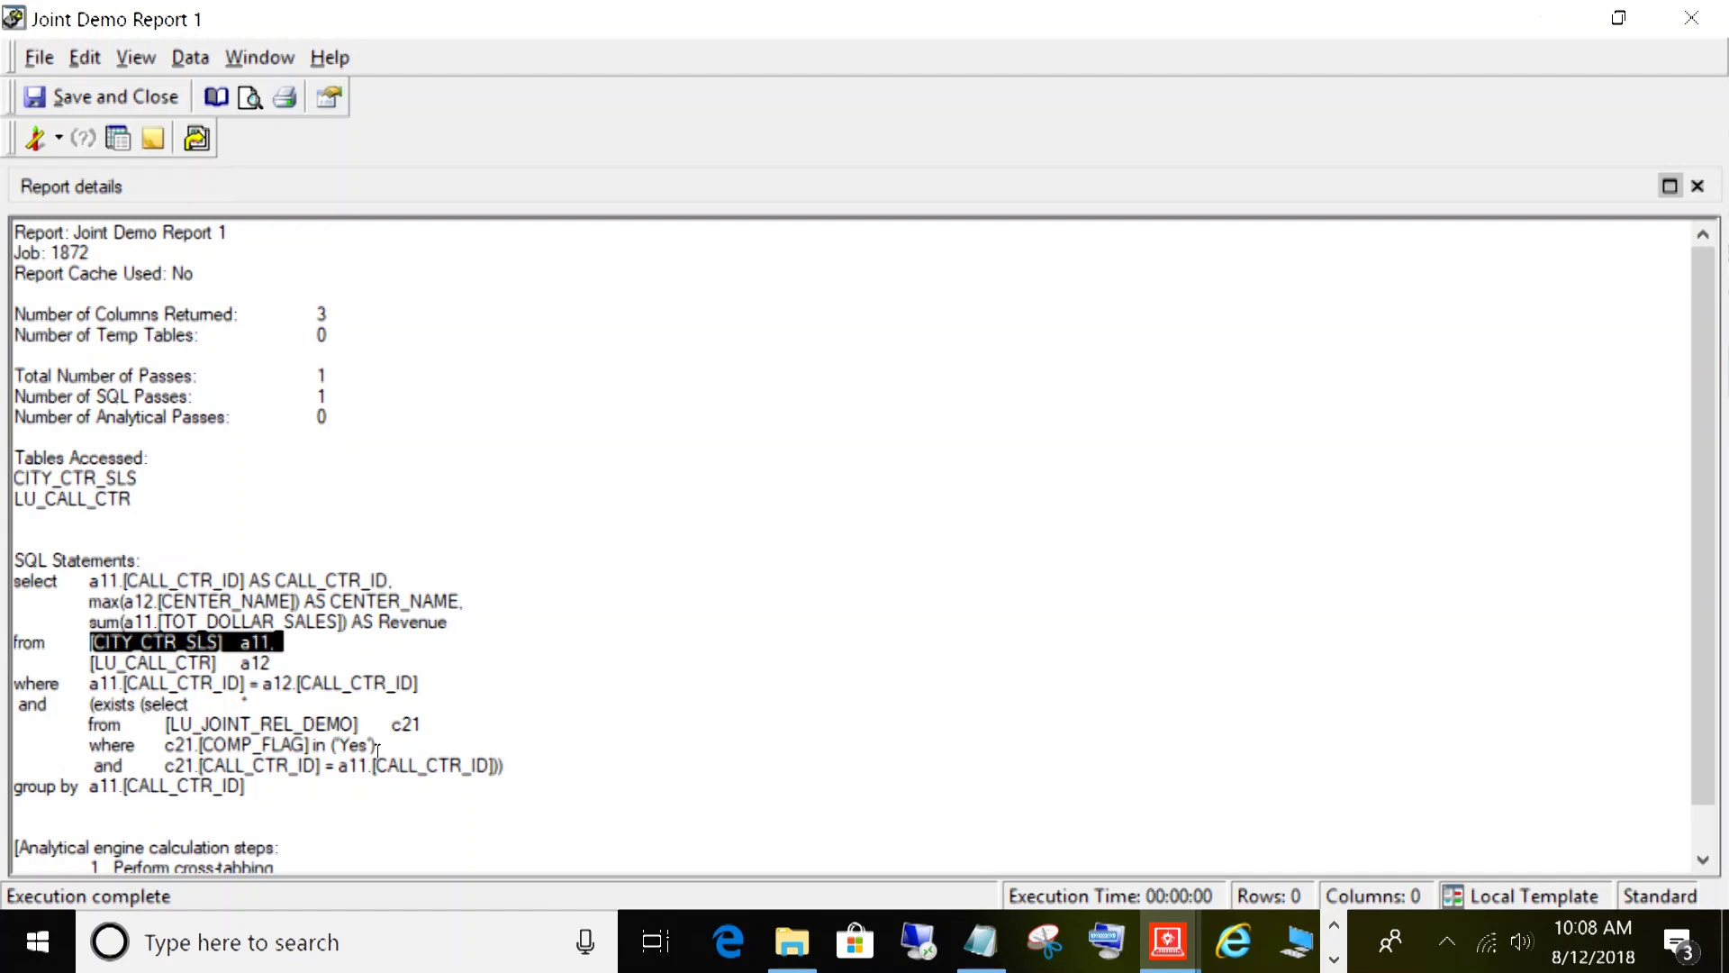
{"action": "left_click_drag", "start_coordinate": [375, 745], "coordinate": [90, 744]}
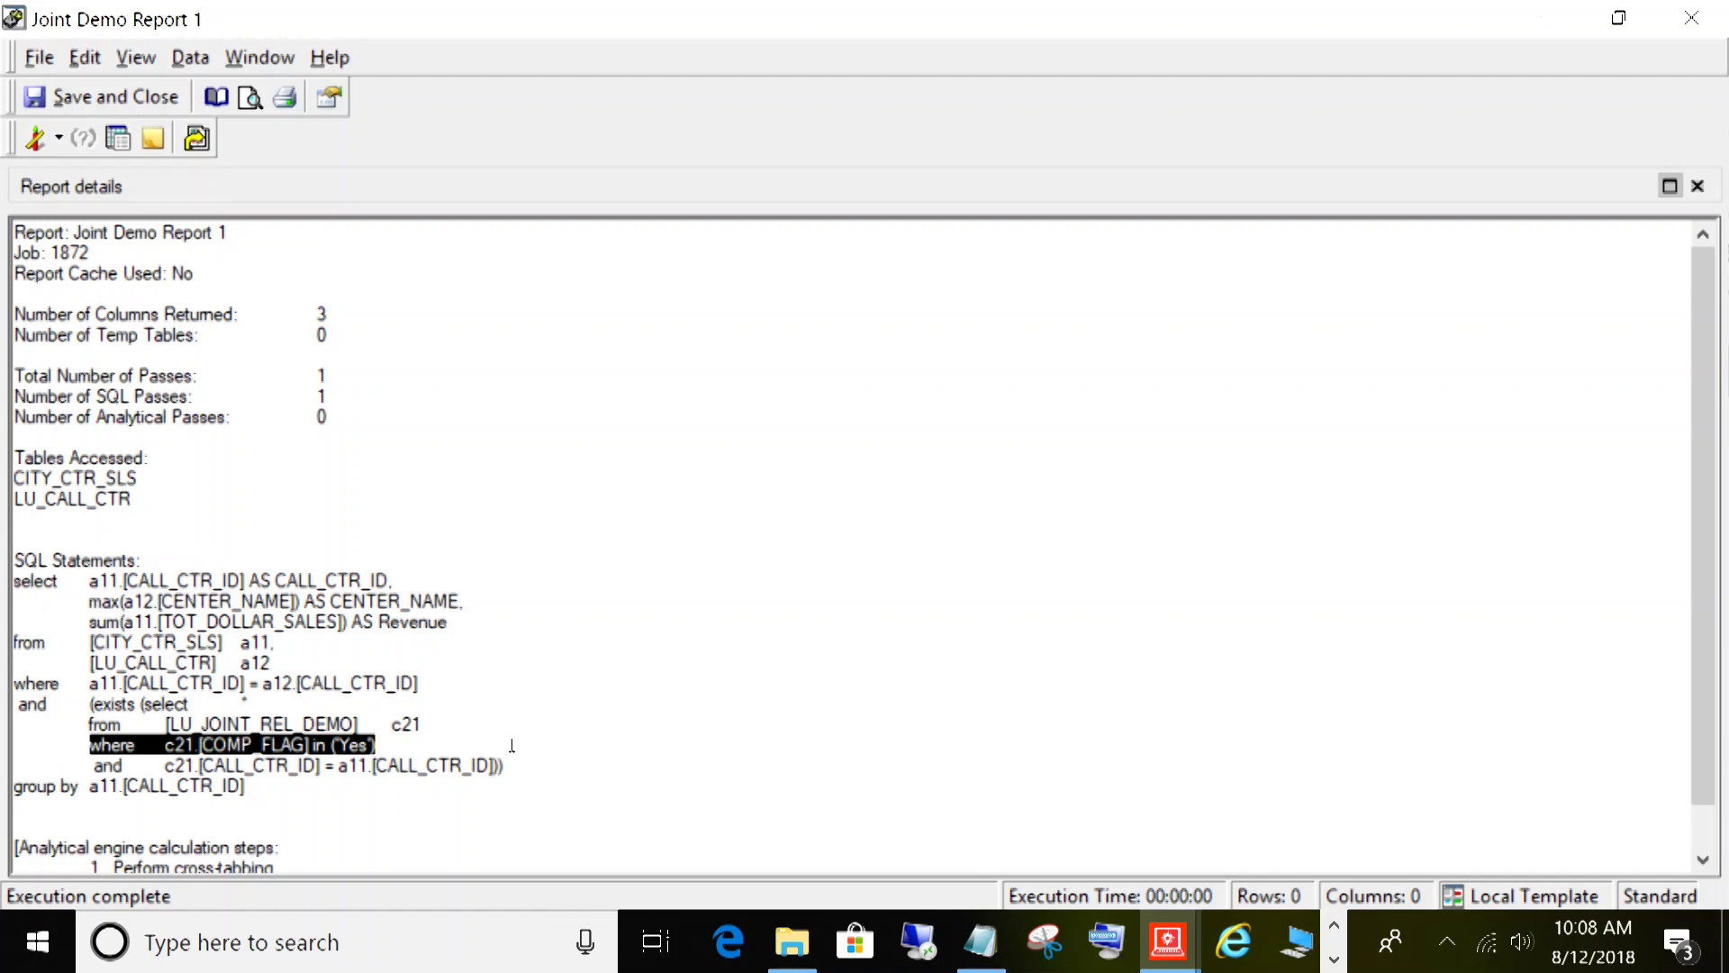
{"action": "left_click", "coordinate": [541, 774]}
{"action": "left_click_drag", "start_coordinate": [152, 712], "coordinate": [7, 706]}
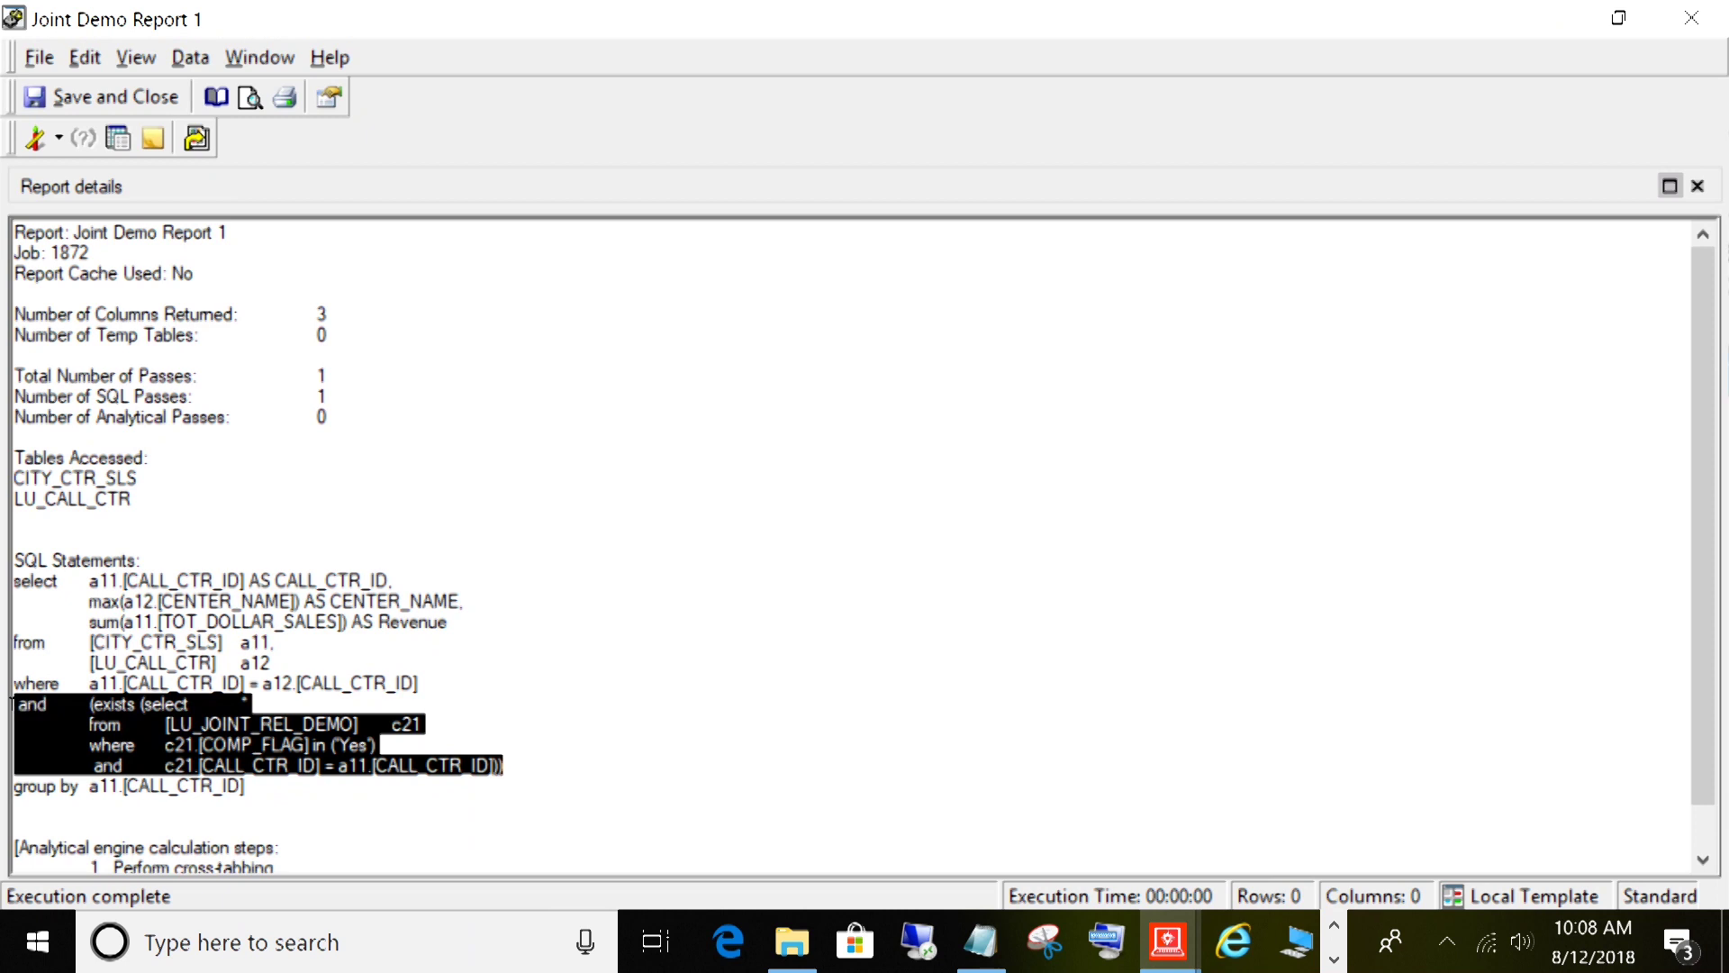
{"action": "left_click", "coordinate": [670, 701]}
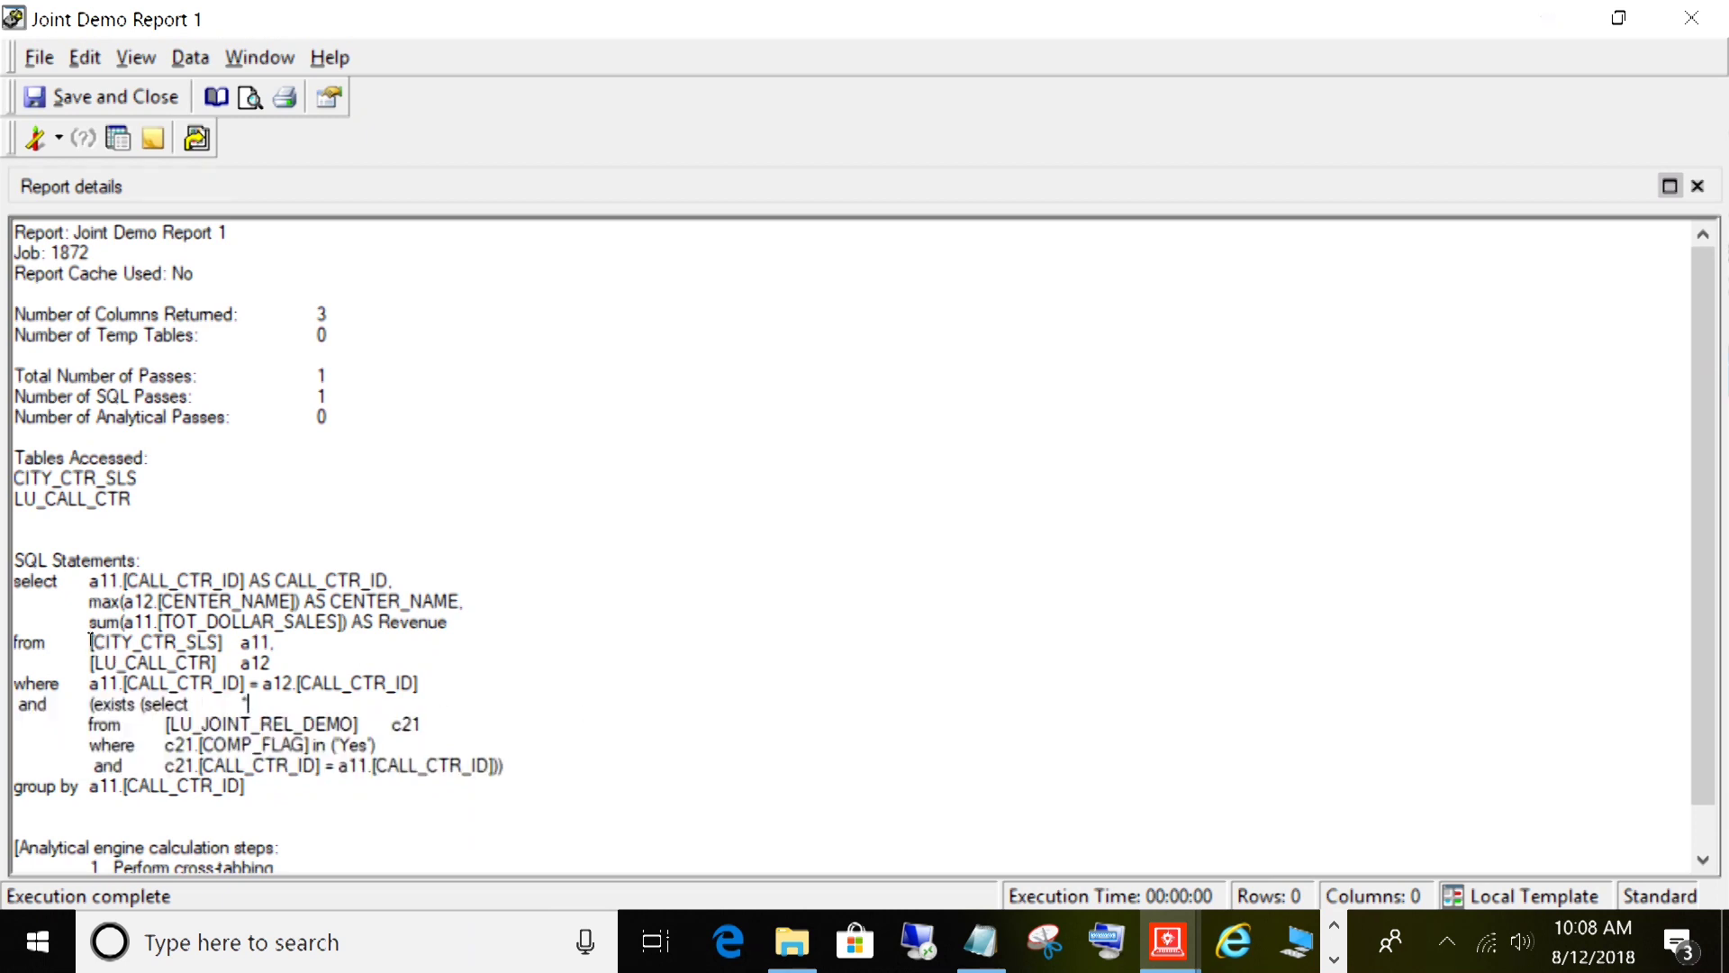
{"action": "left_click_drag", "start_coordinate": [90, 641], "coordinate": [272, 640]}
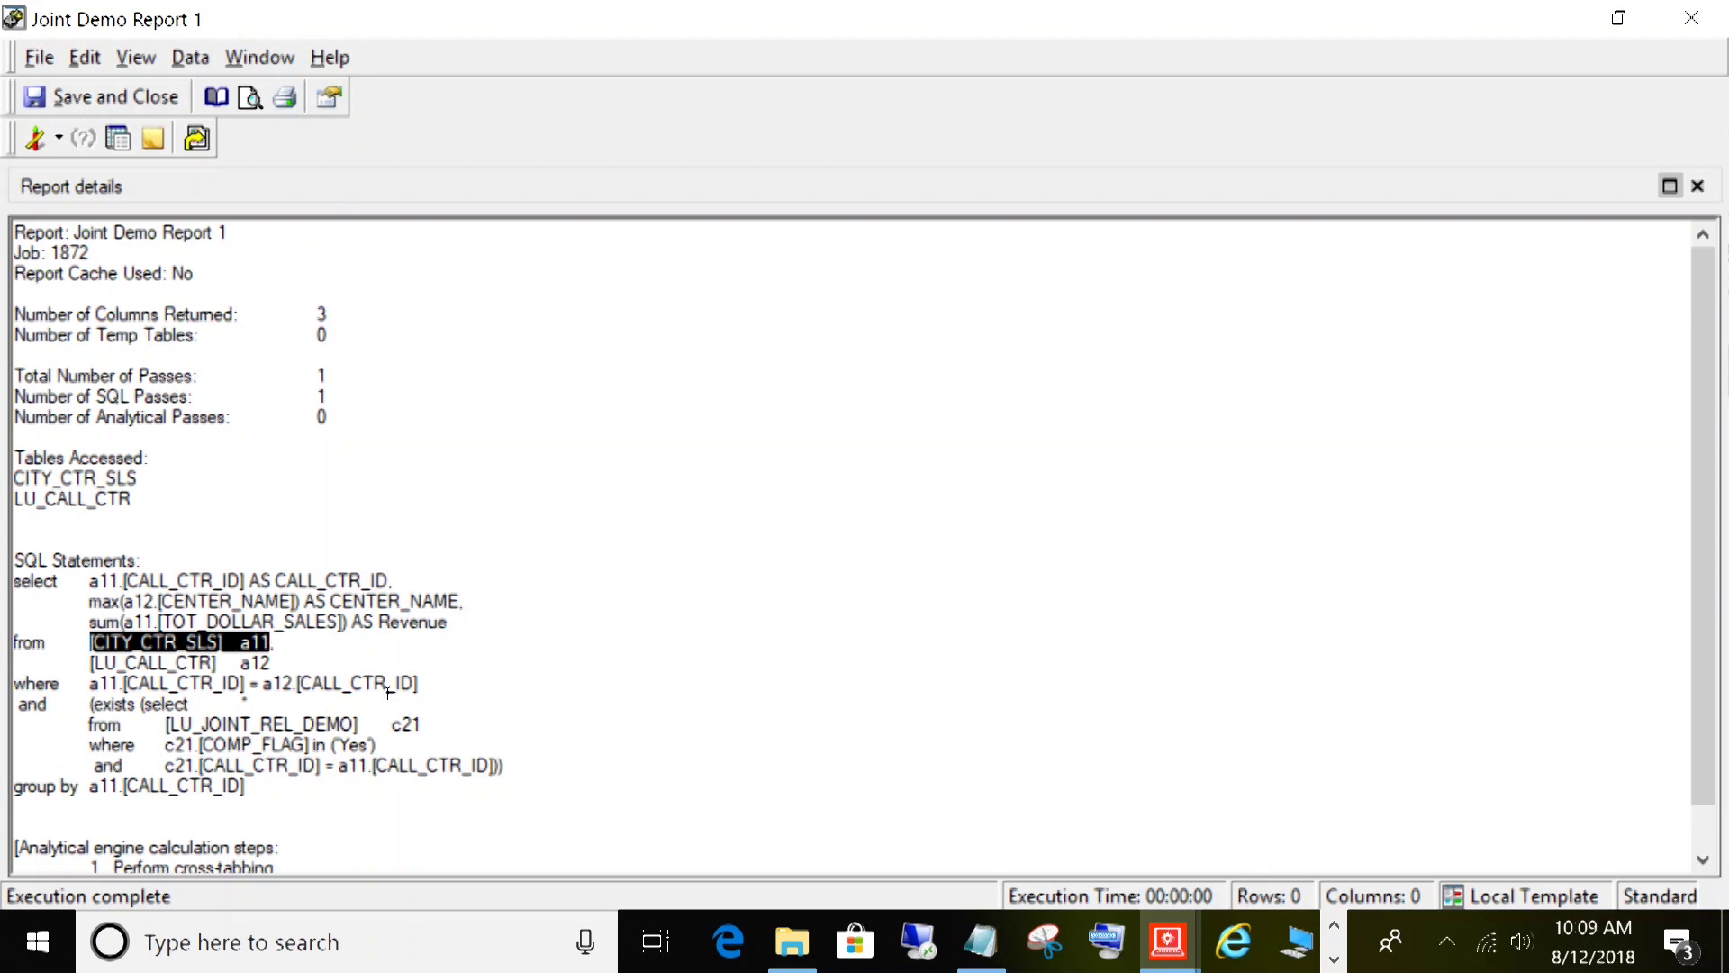
{"action": "left_click", "coordinate": [248, 703]}
{"action": "left_click_drag", "start_coordinate": [90, 642], "coordinate": [270, 642]}
{"action": "left_click", "coordinate": [325, 780]}
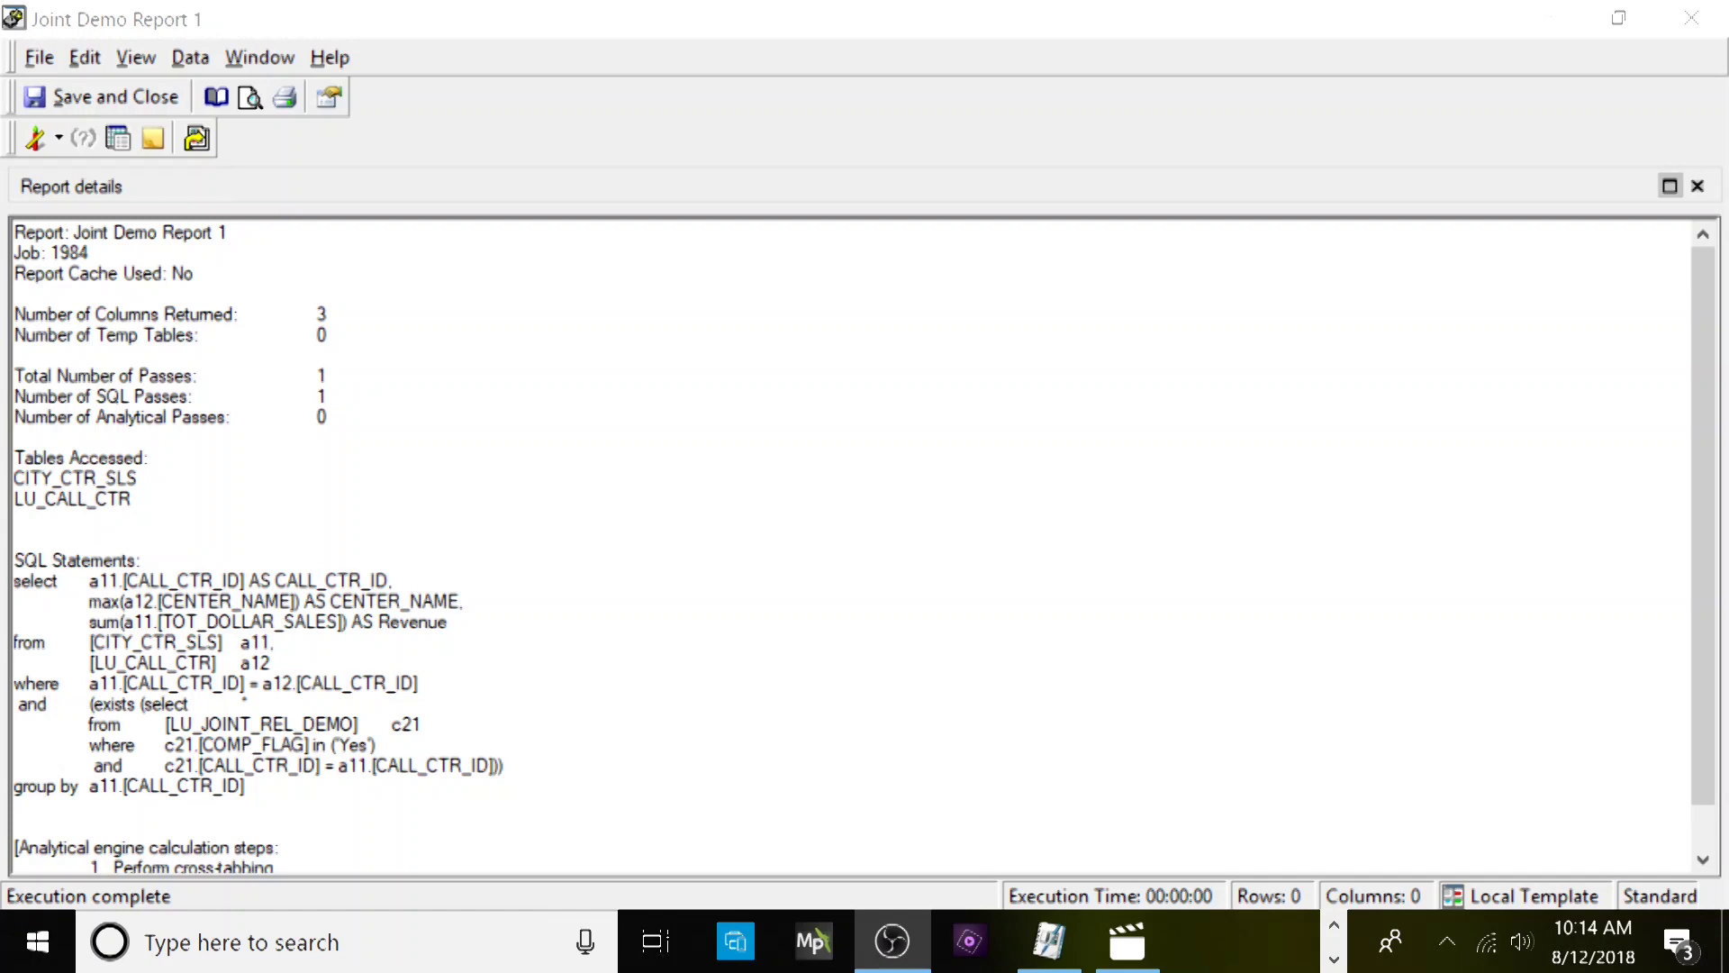
- Switch Joint Demo Report 1 to Grid View and point out the Atlanta, San Diego and San Francisco revenue rows
{"action": "left_click", "coordinate": [59, 138]}
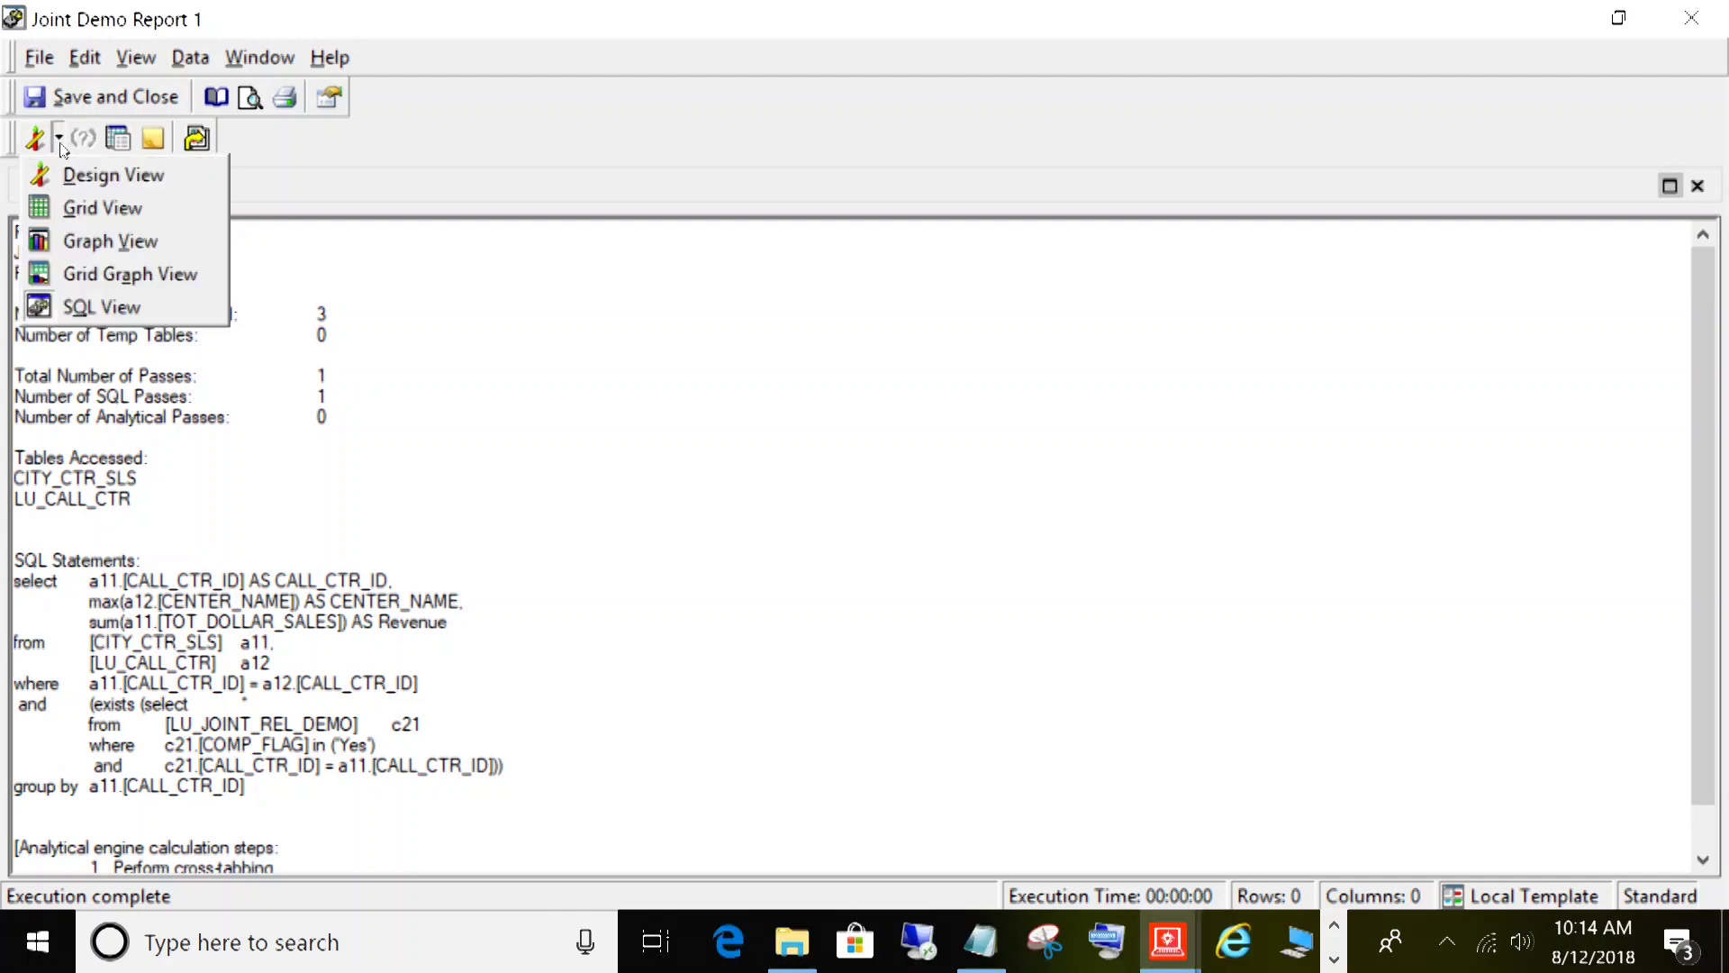
{"action": "left_click", "coordinate": [65, 208]}
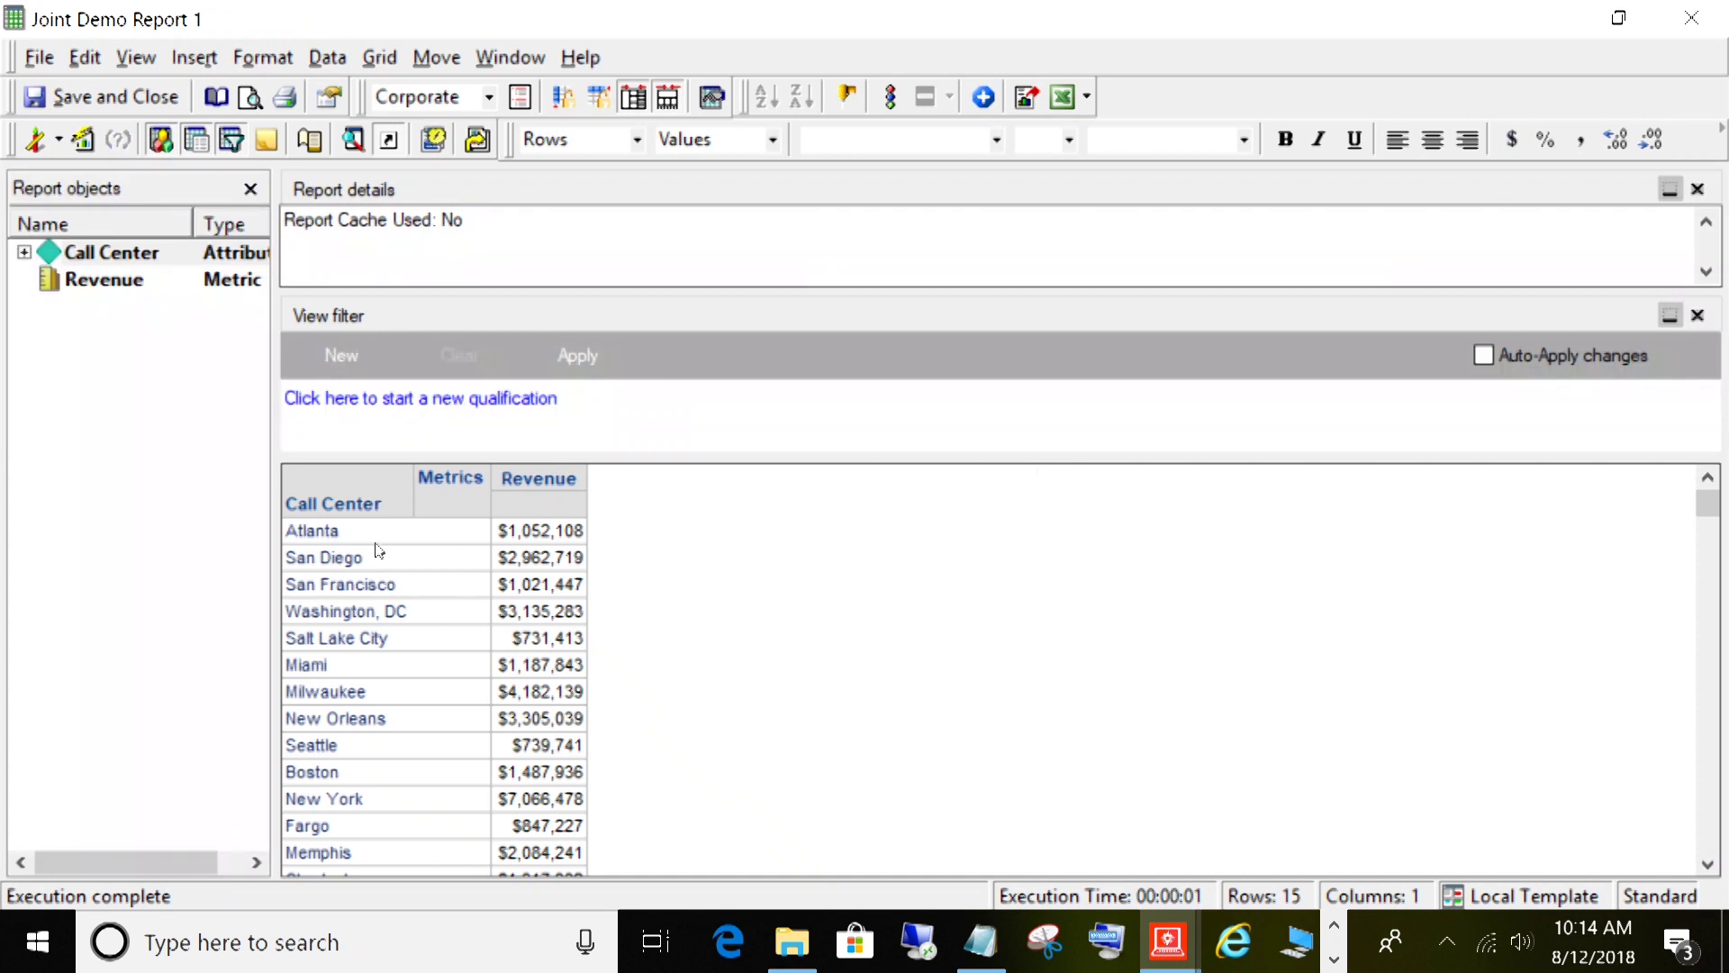
{"action": "left_click", "coordinate": [385, 538]}
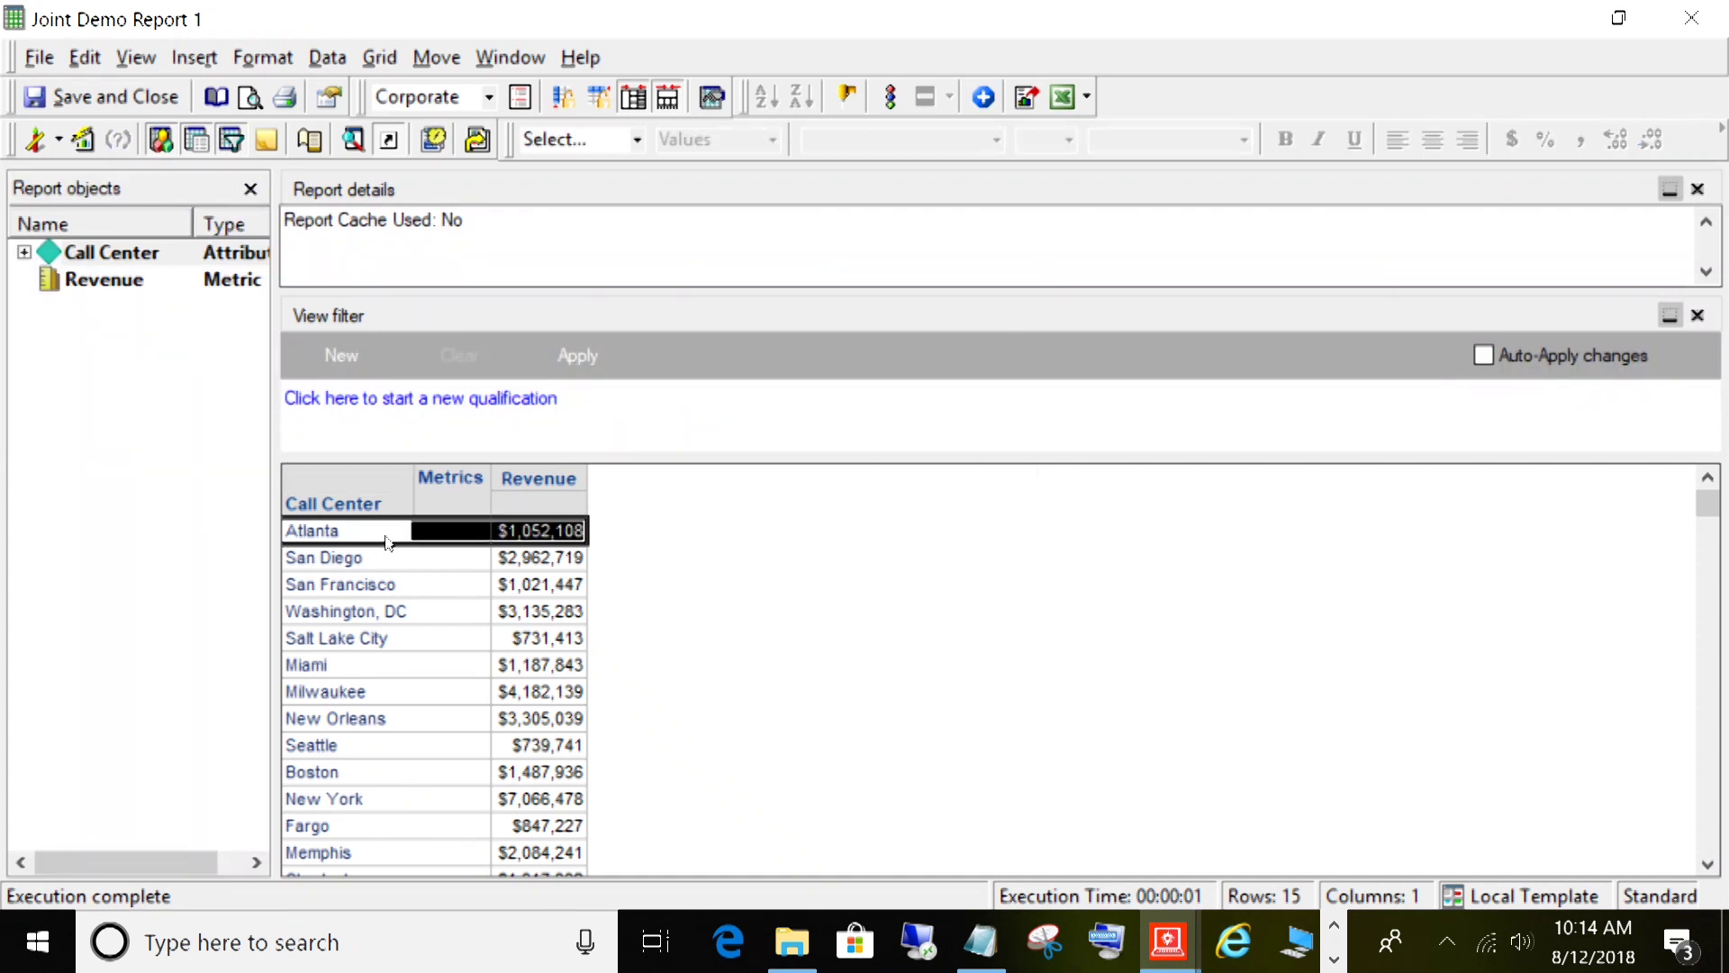
{"action": "left_click", "coordinate": [381, 565]}
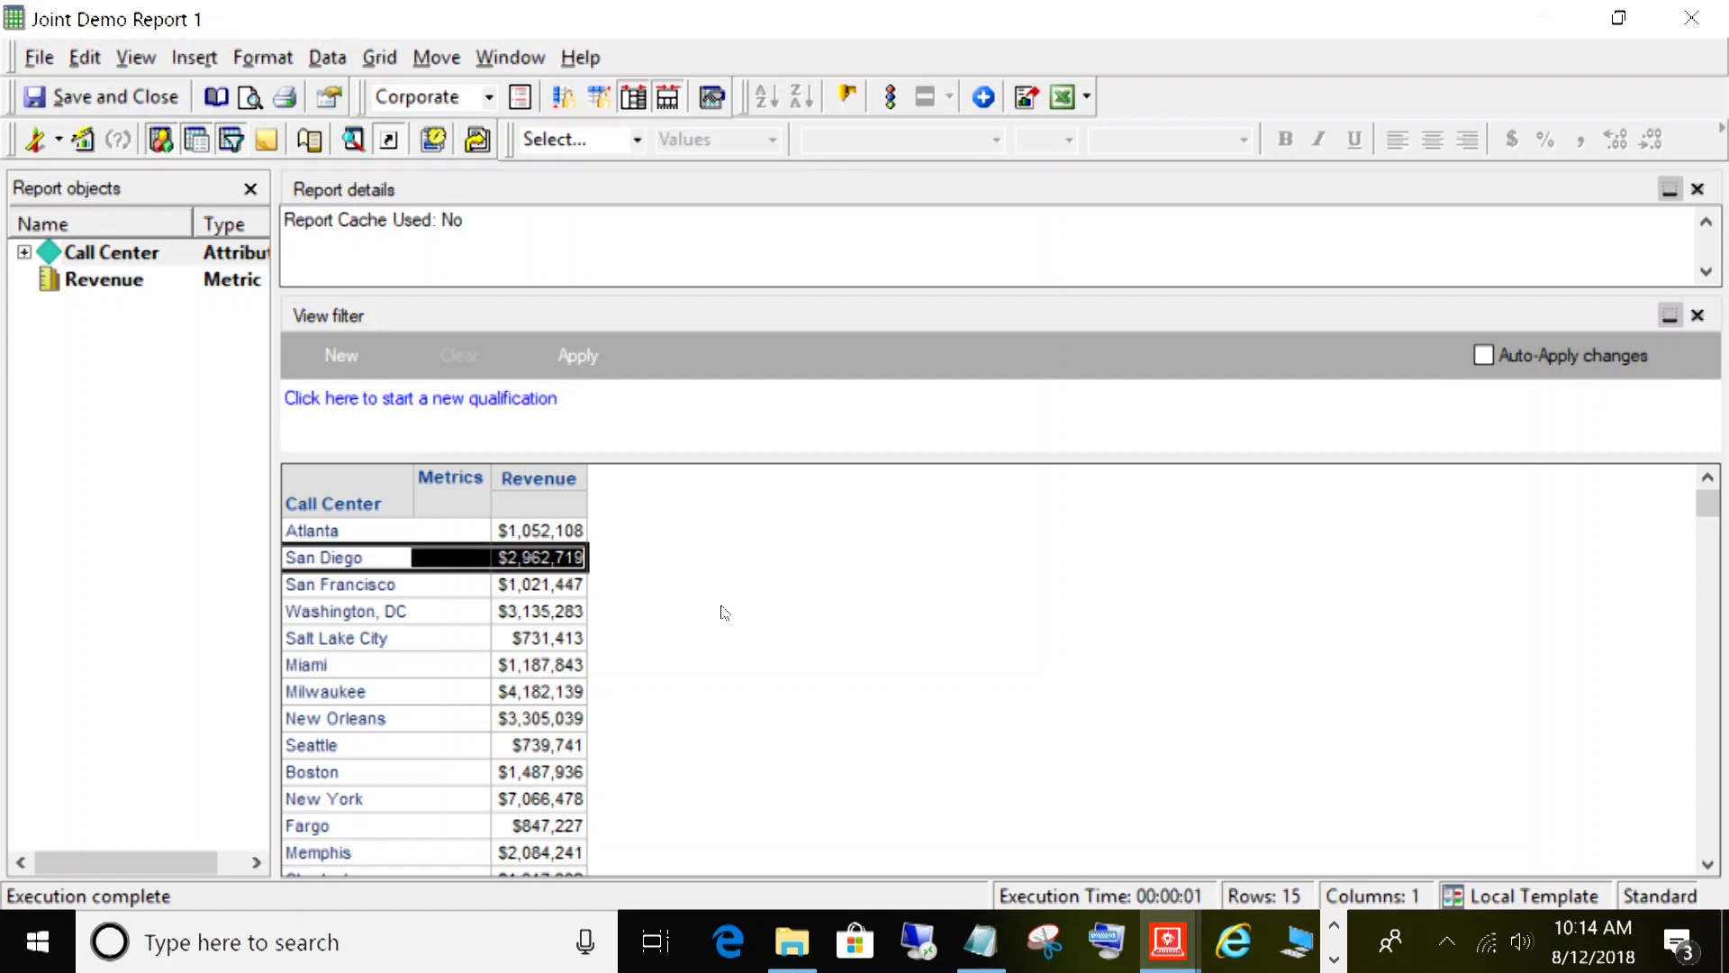
{"action": "left_click", "coordinate": [455, 581]}
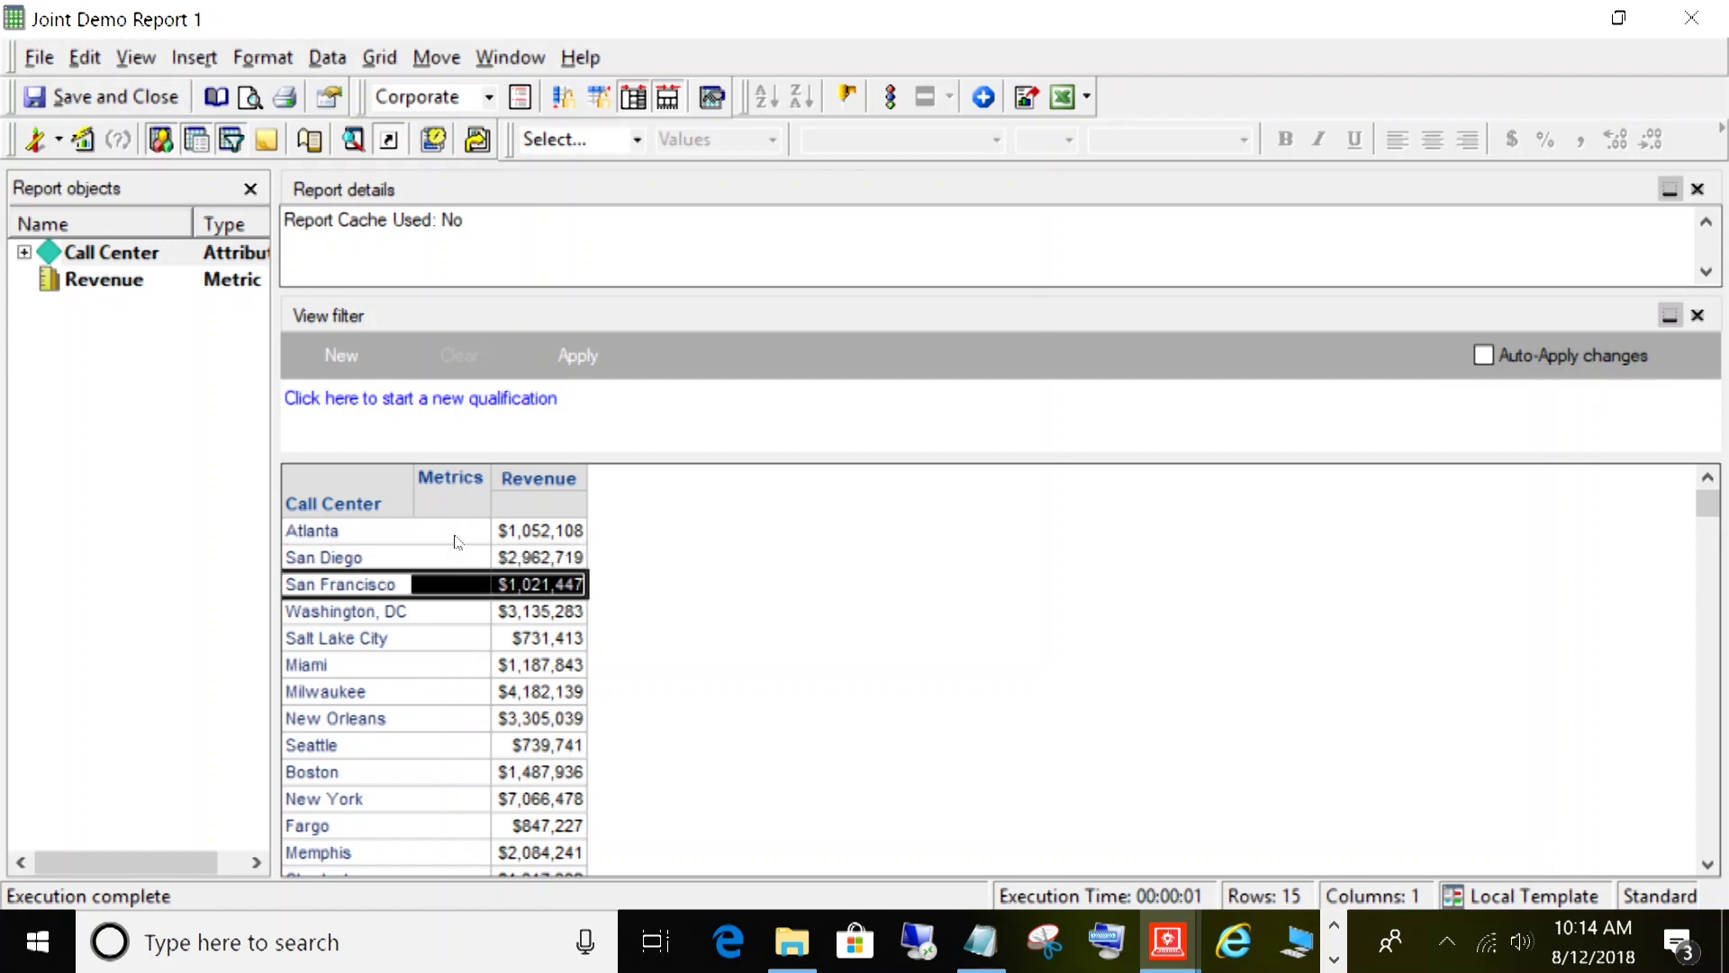
{"action": "left_click", "coordinate": [348, 482]}
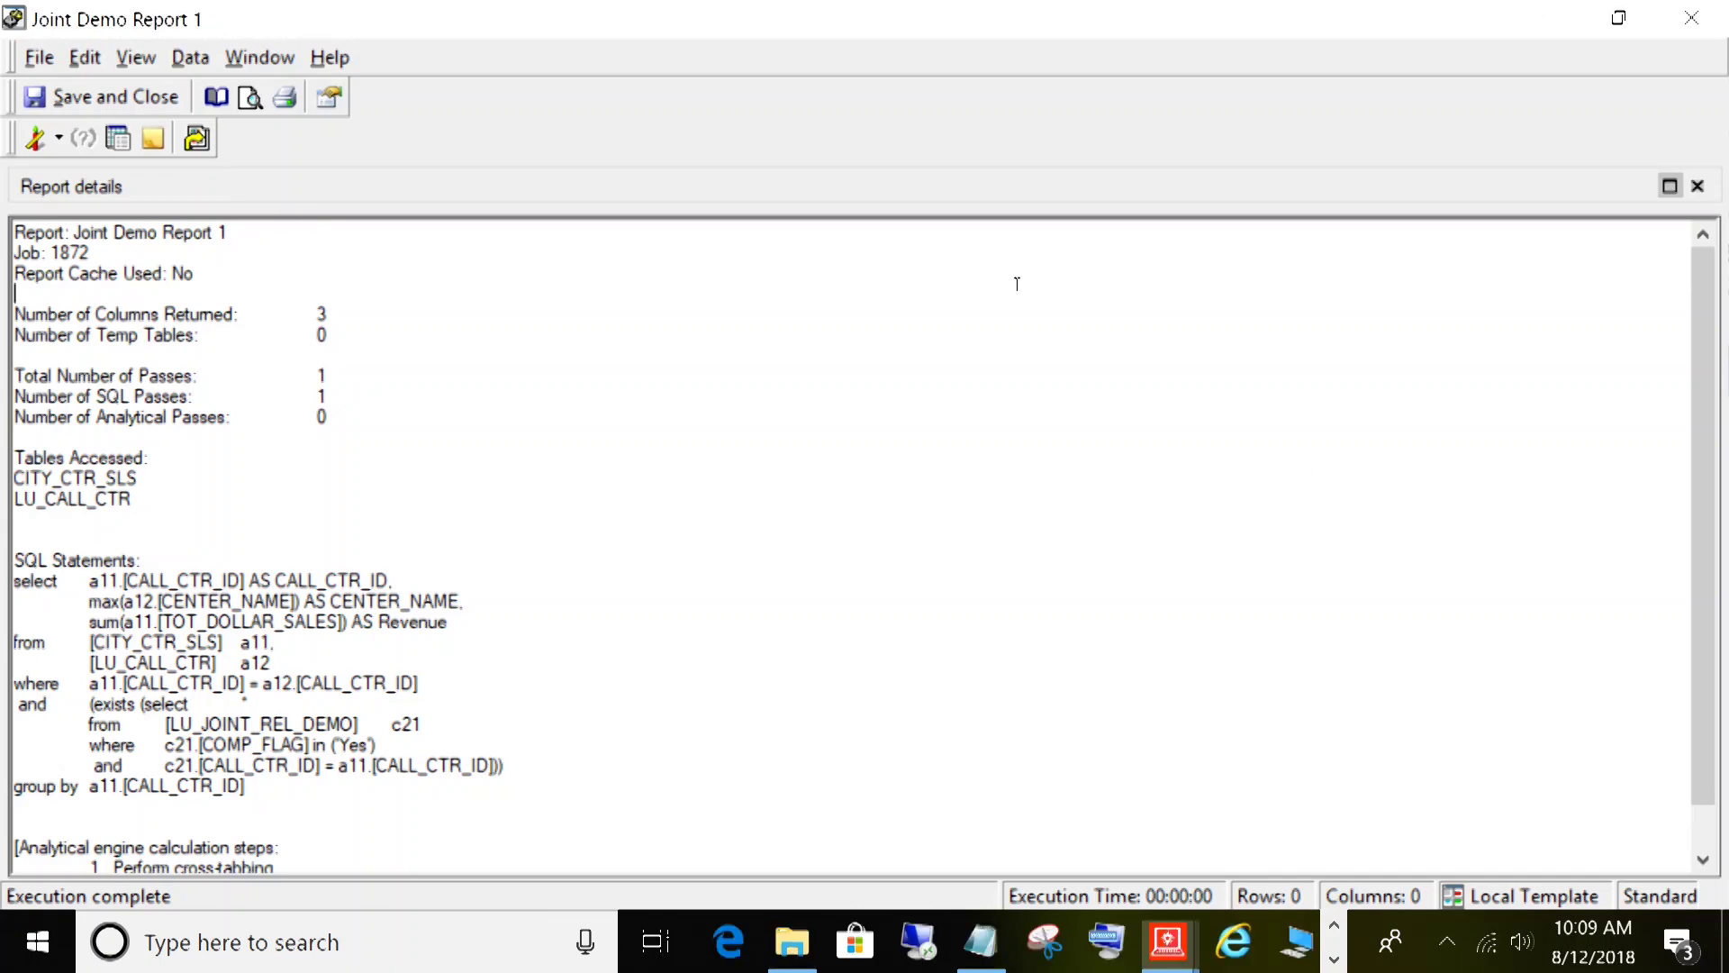
- Close the Joint Demo Report 1 window and open the Architect_Demo attributes folder
{"action": "left_click", "coordinate": [1691, 18]}
{"action": "left_click", "coordinate": [1247, 267]}
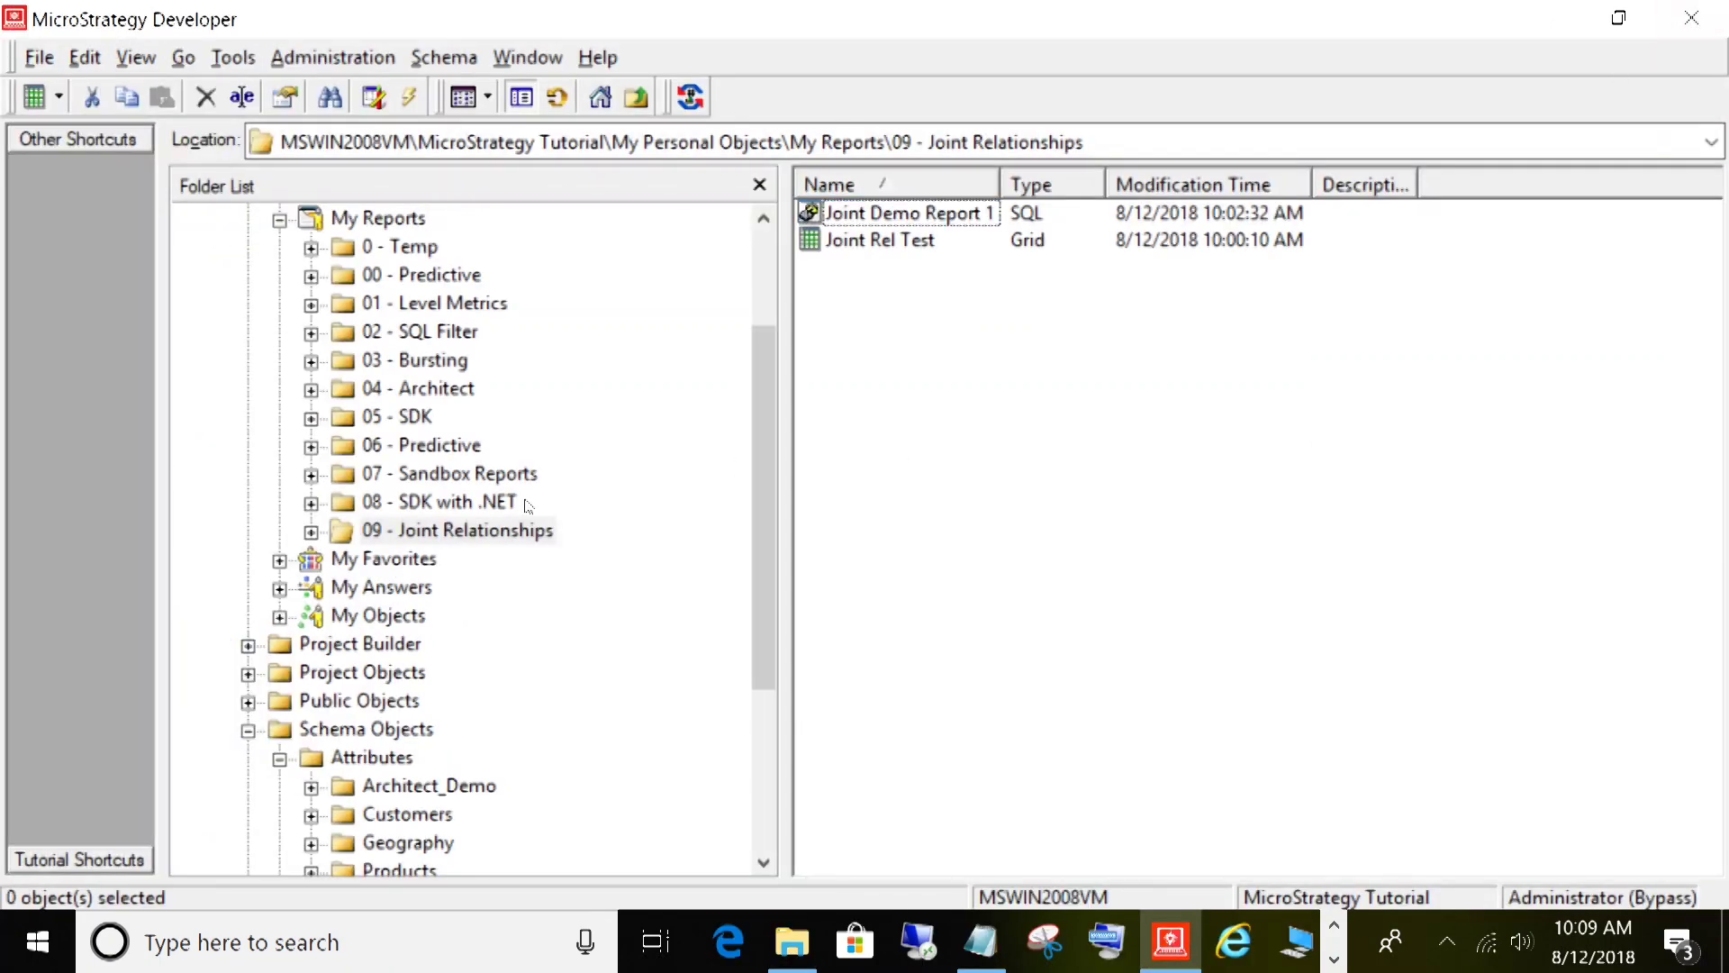
{"action": "left_click", "coordinate": [463, 785]}
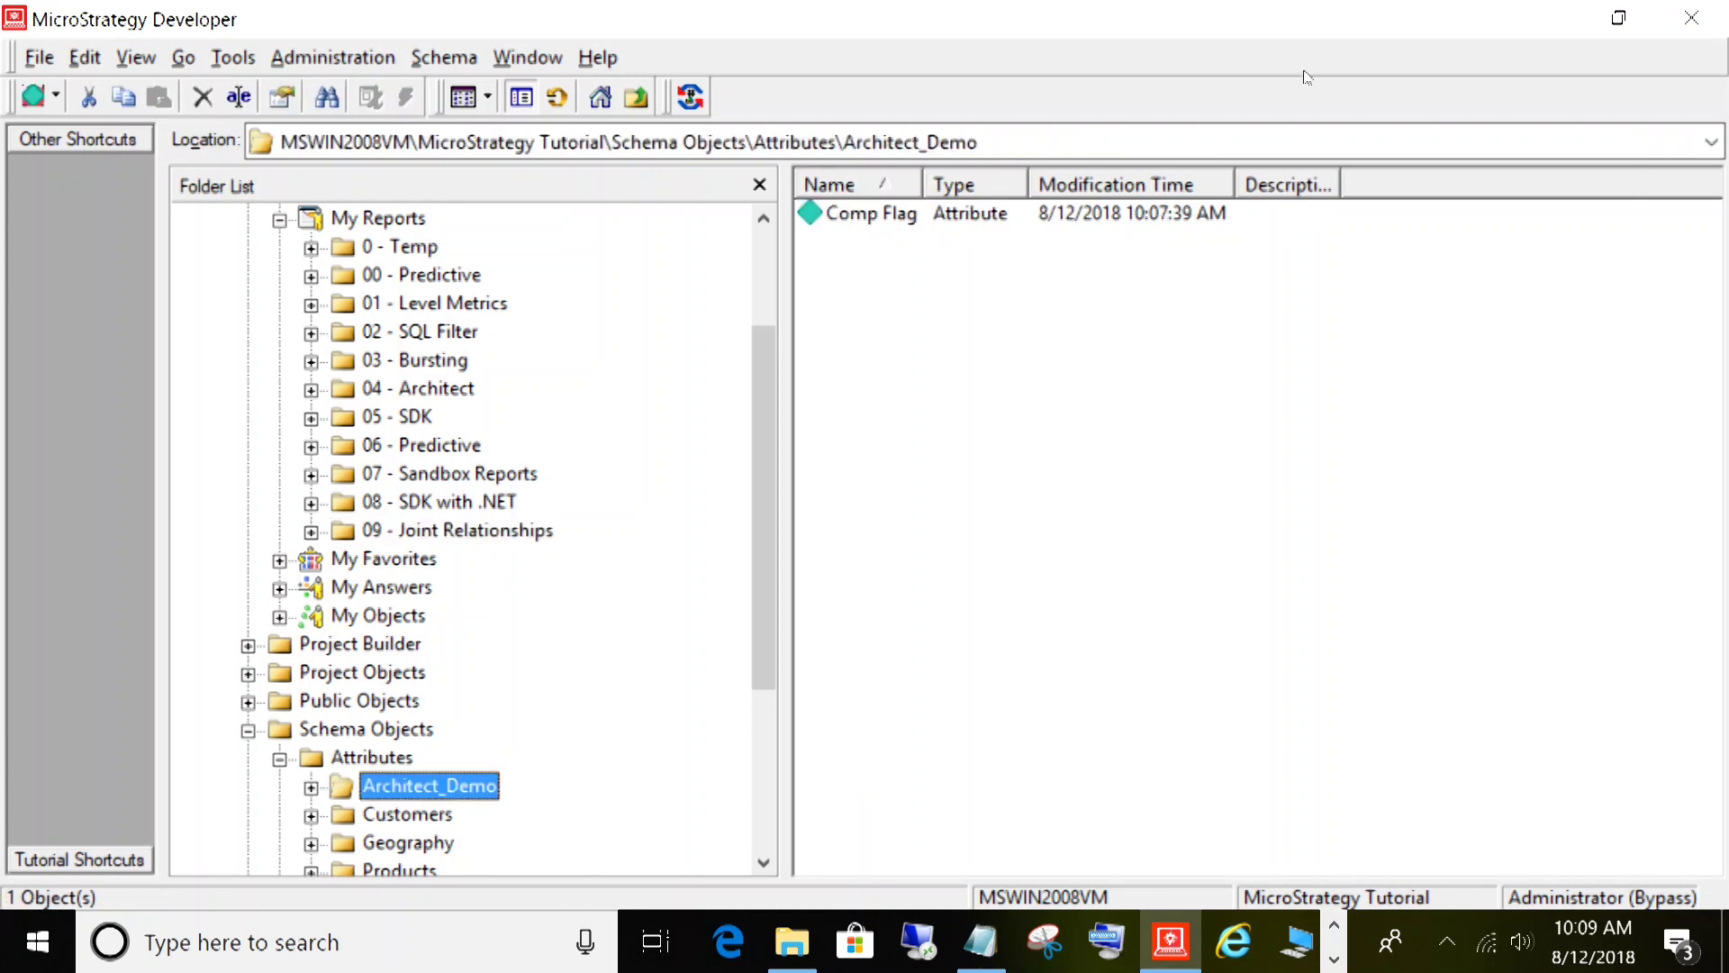
- Edit the Comp Flag attribute and remove its Call Center child on the Children tab
{"action": "right_click", "coordinate": [880, 225]}
{"action": "left_click", "coordinate": [926, 239]}
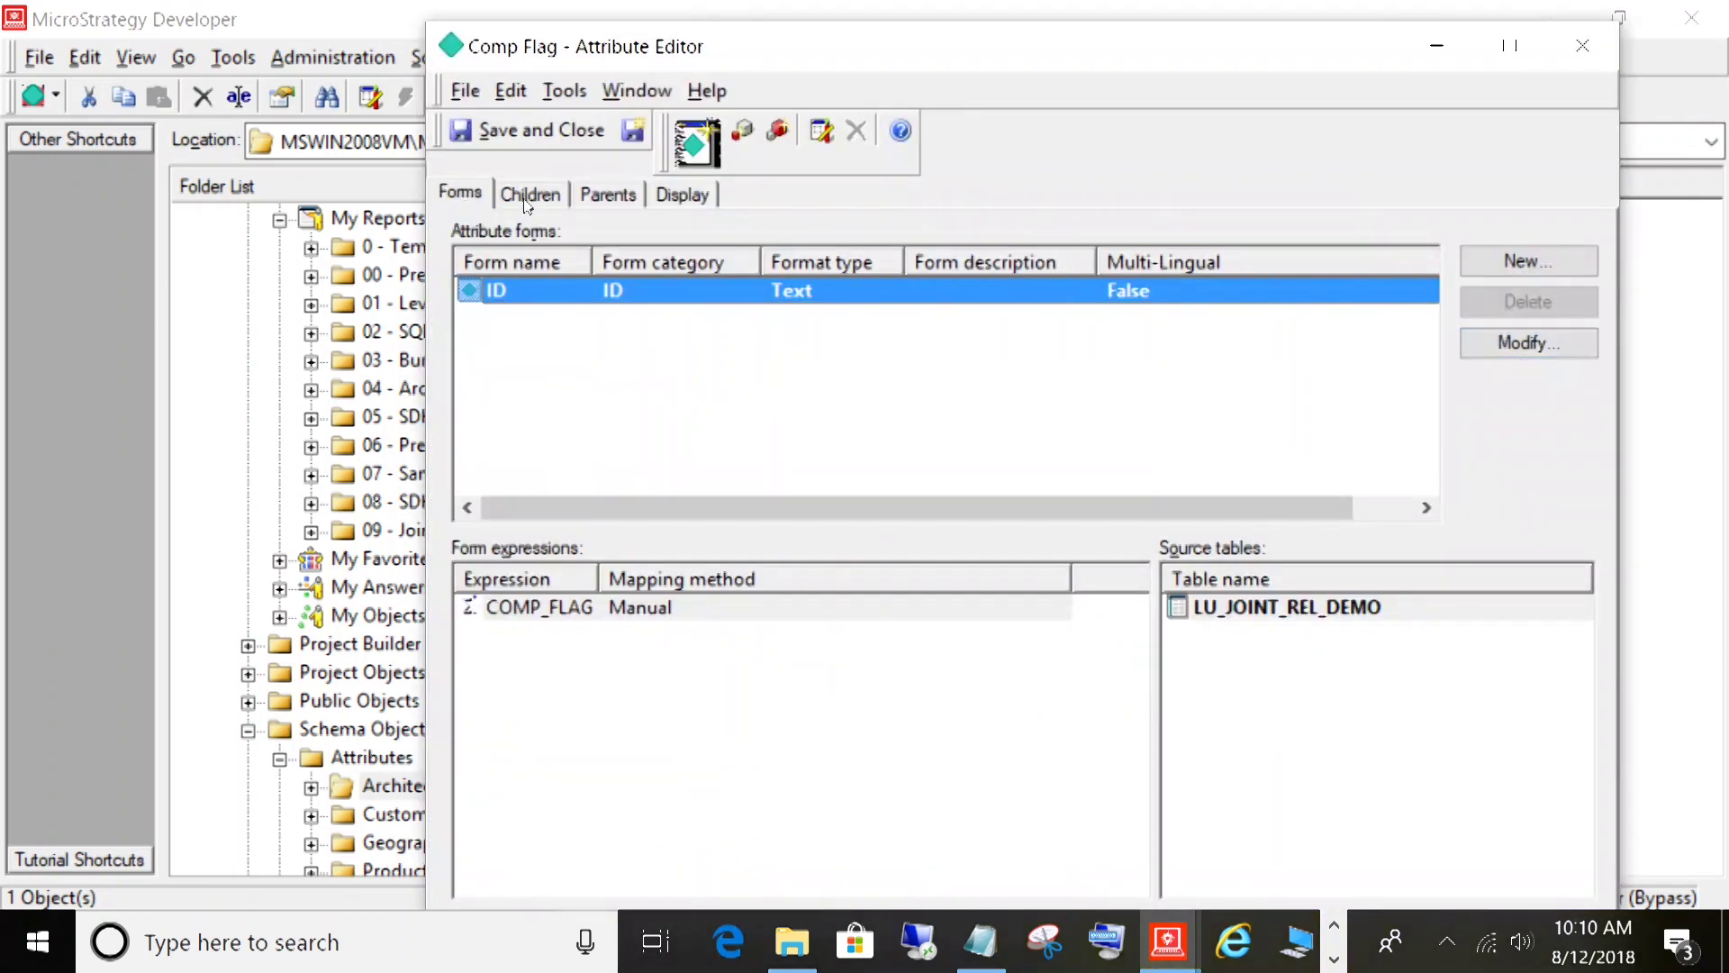
{"action": "left_click", "coordinate": [527, 198]}
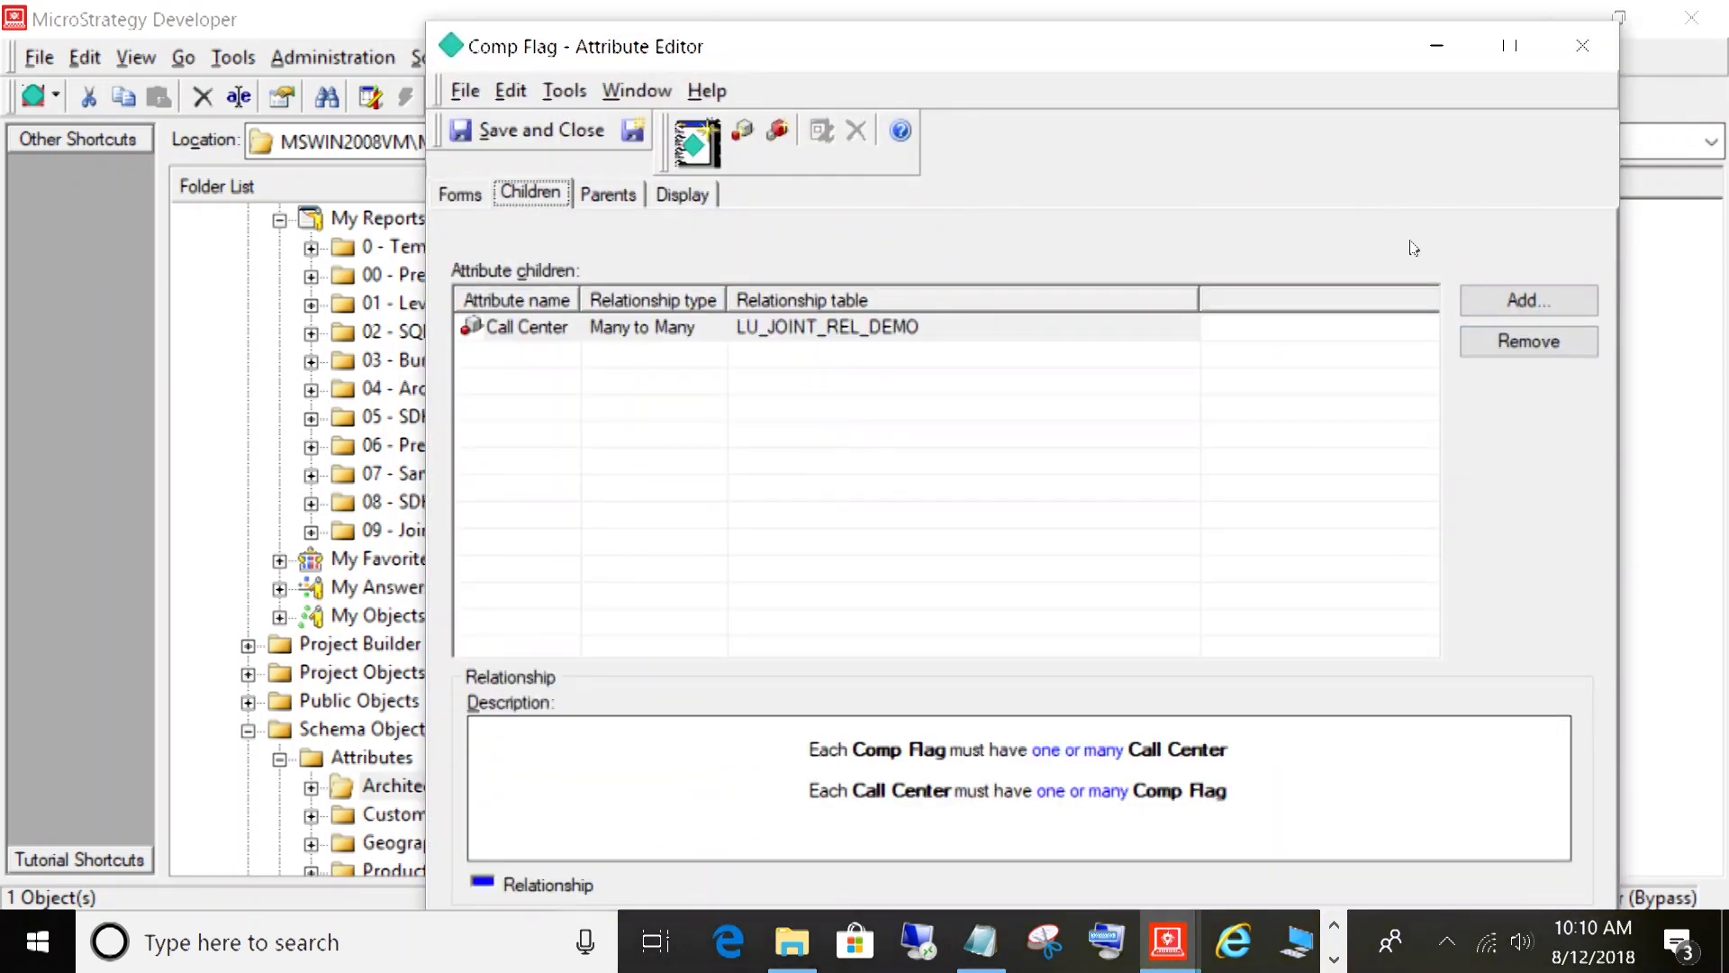
{"action": "left_click", "coordinate": [1500, 348]}
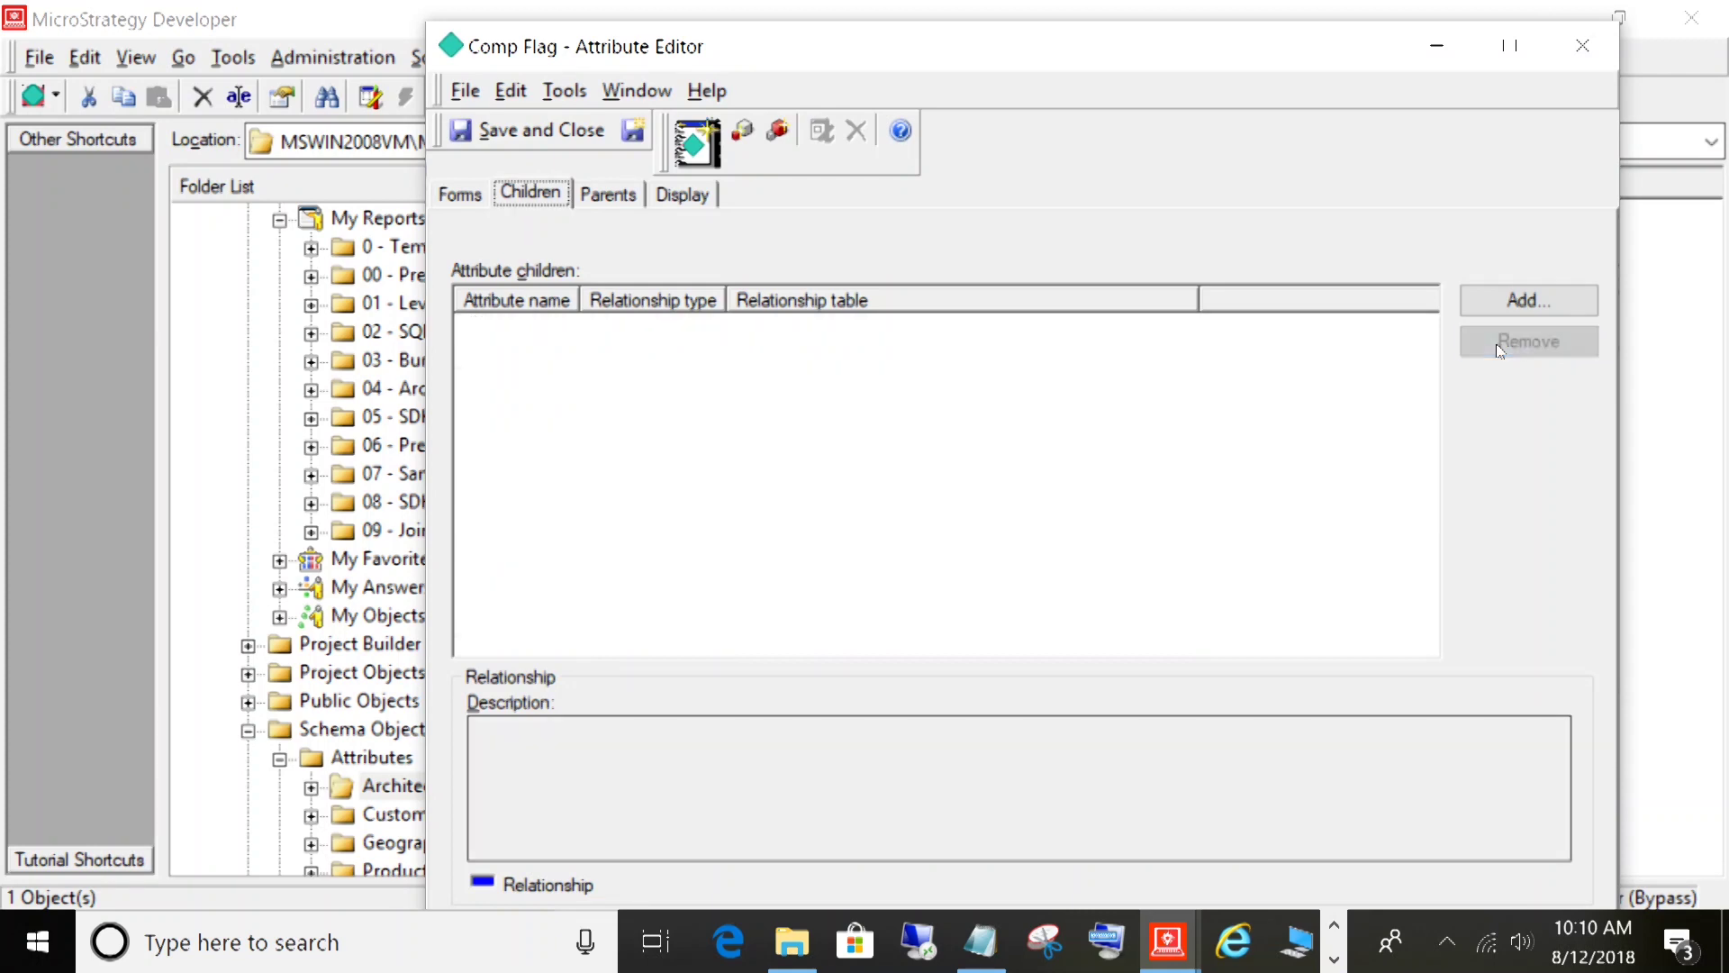
- Add Call Center and Month to Comp Flag as a single joint child
{"action": "left_click", "coordinate": [1518, 299]}
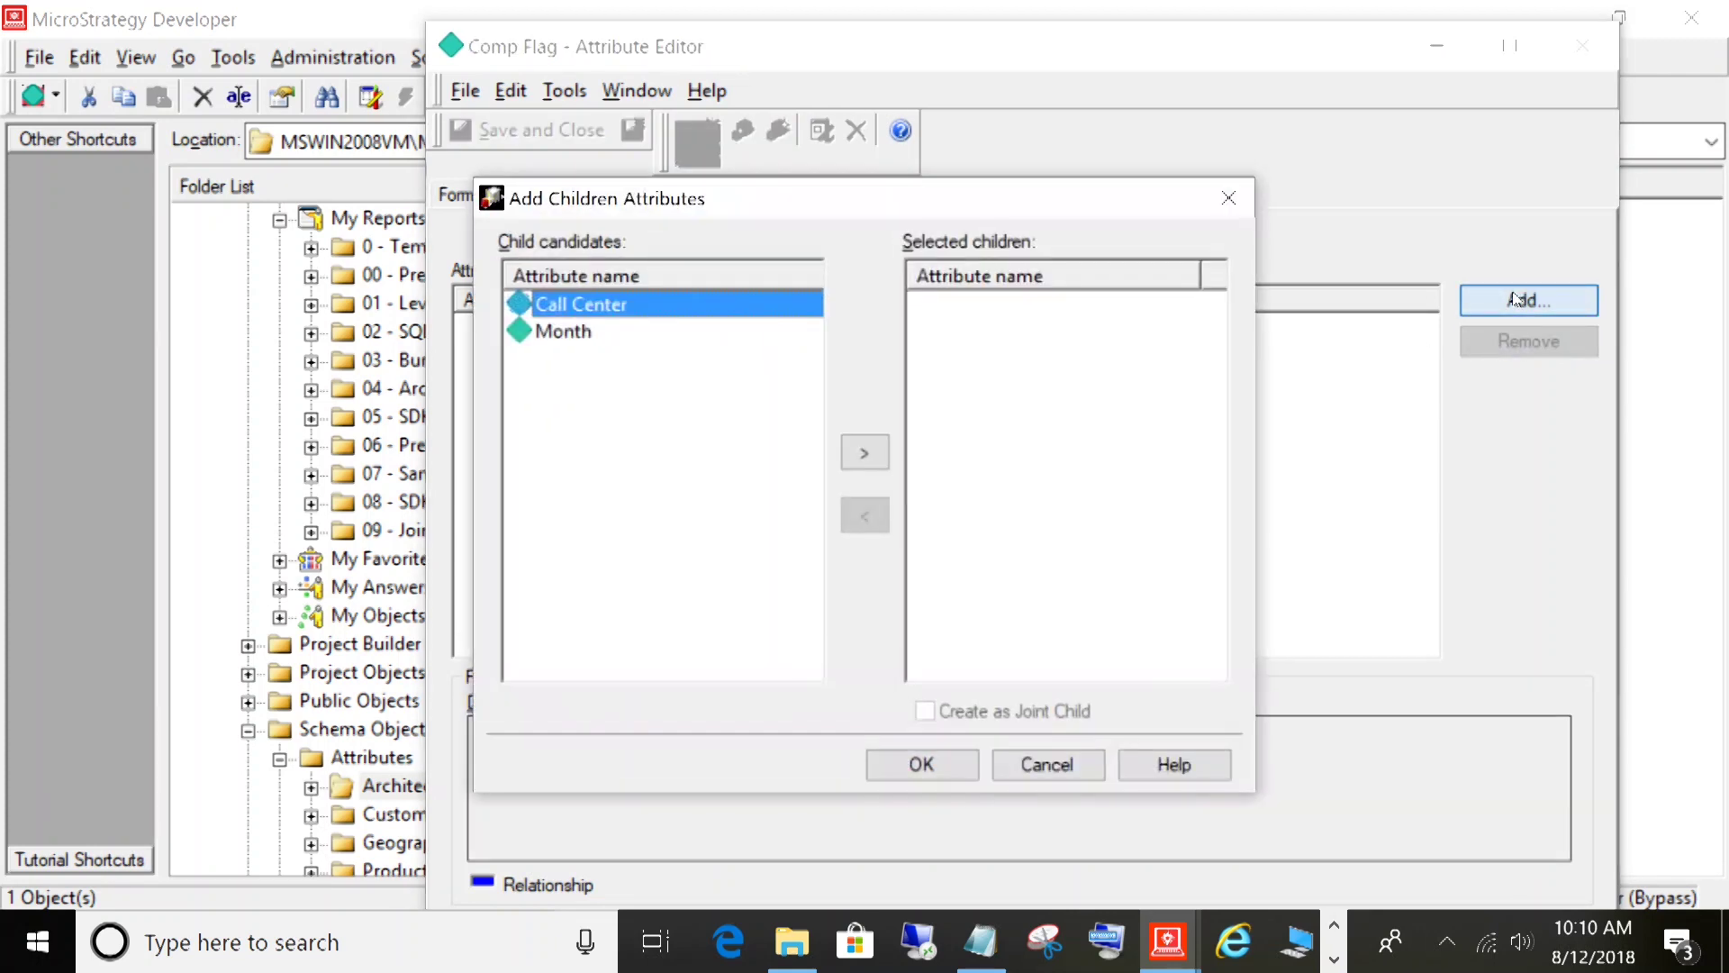
{"action": "double_click", "coordinate": [628, 309]}
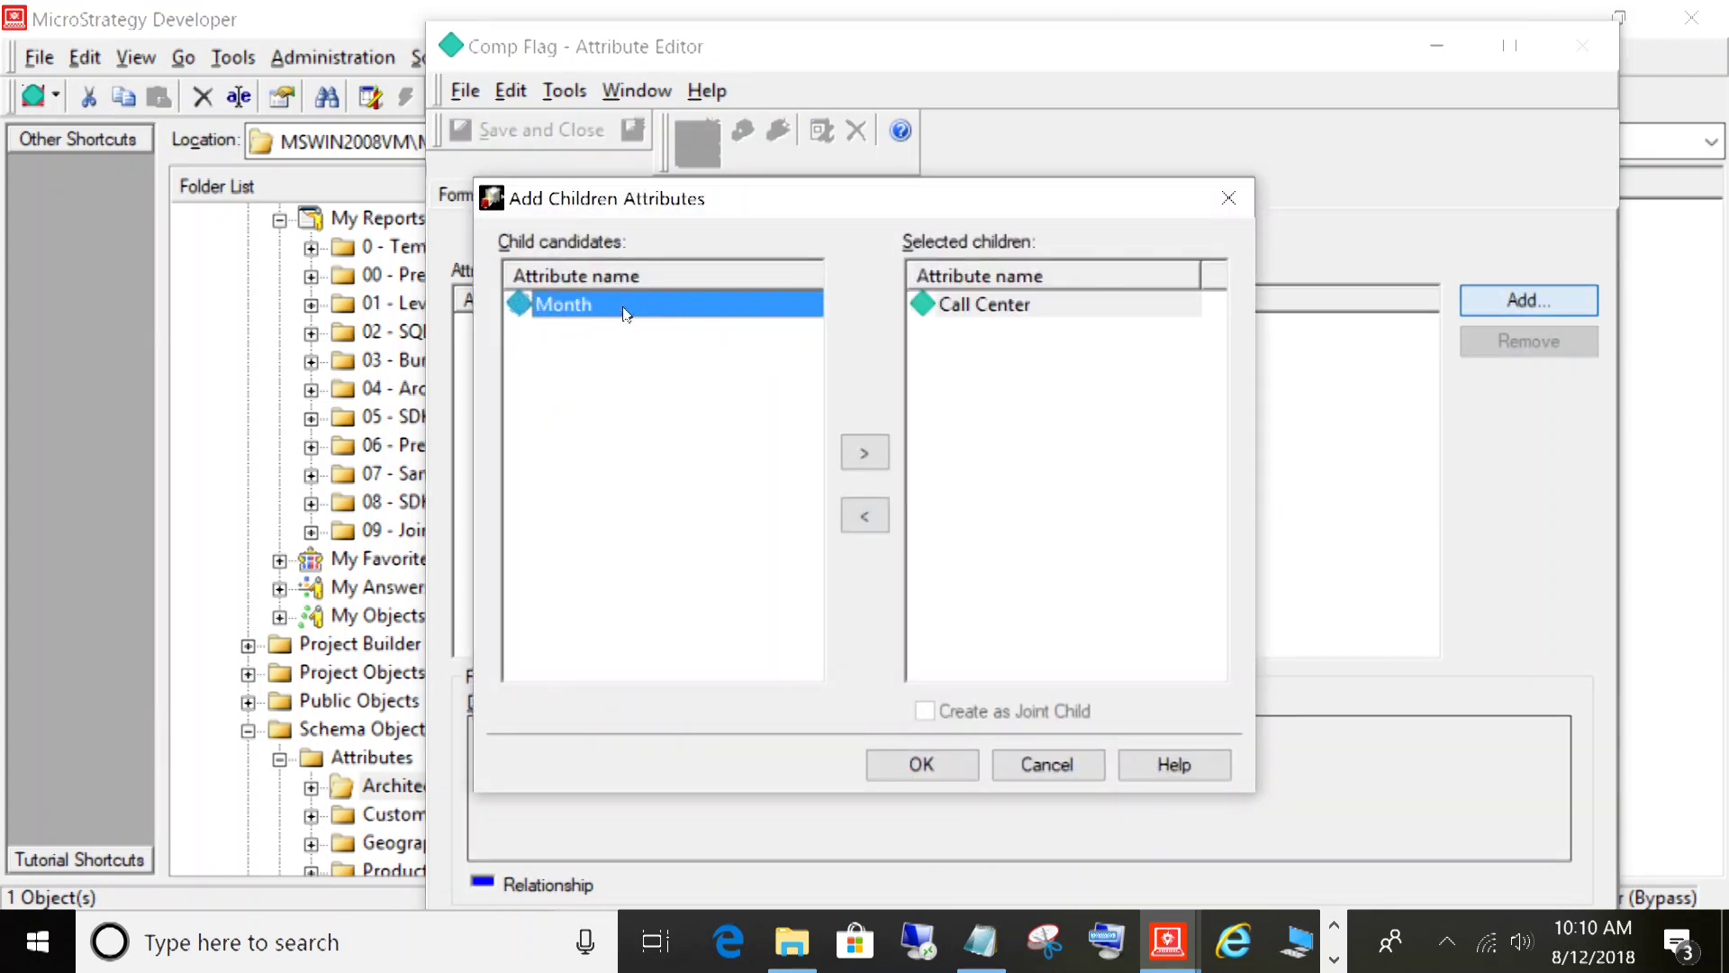
{"action": "double_click", "coordinate": [626, 306]}
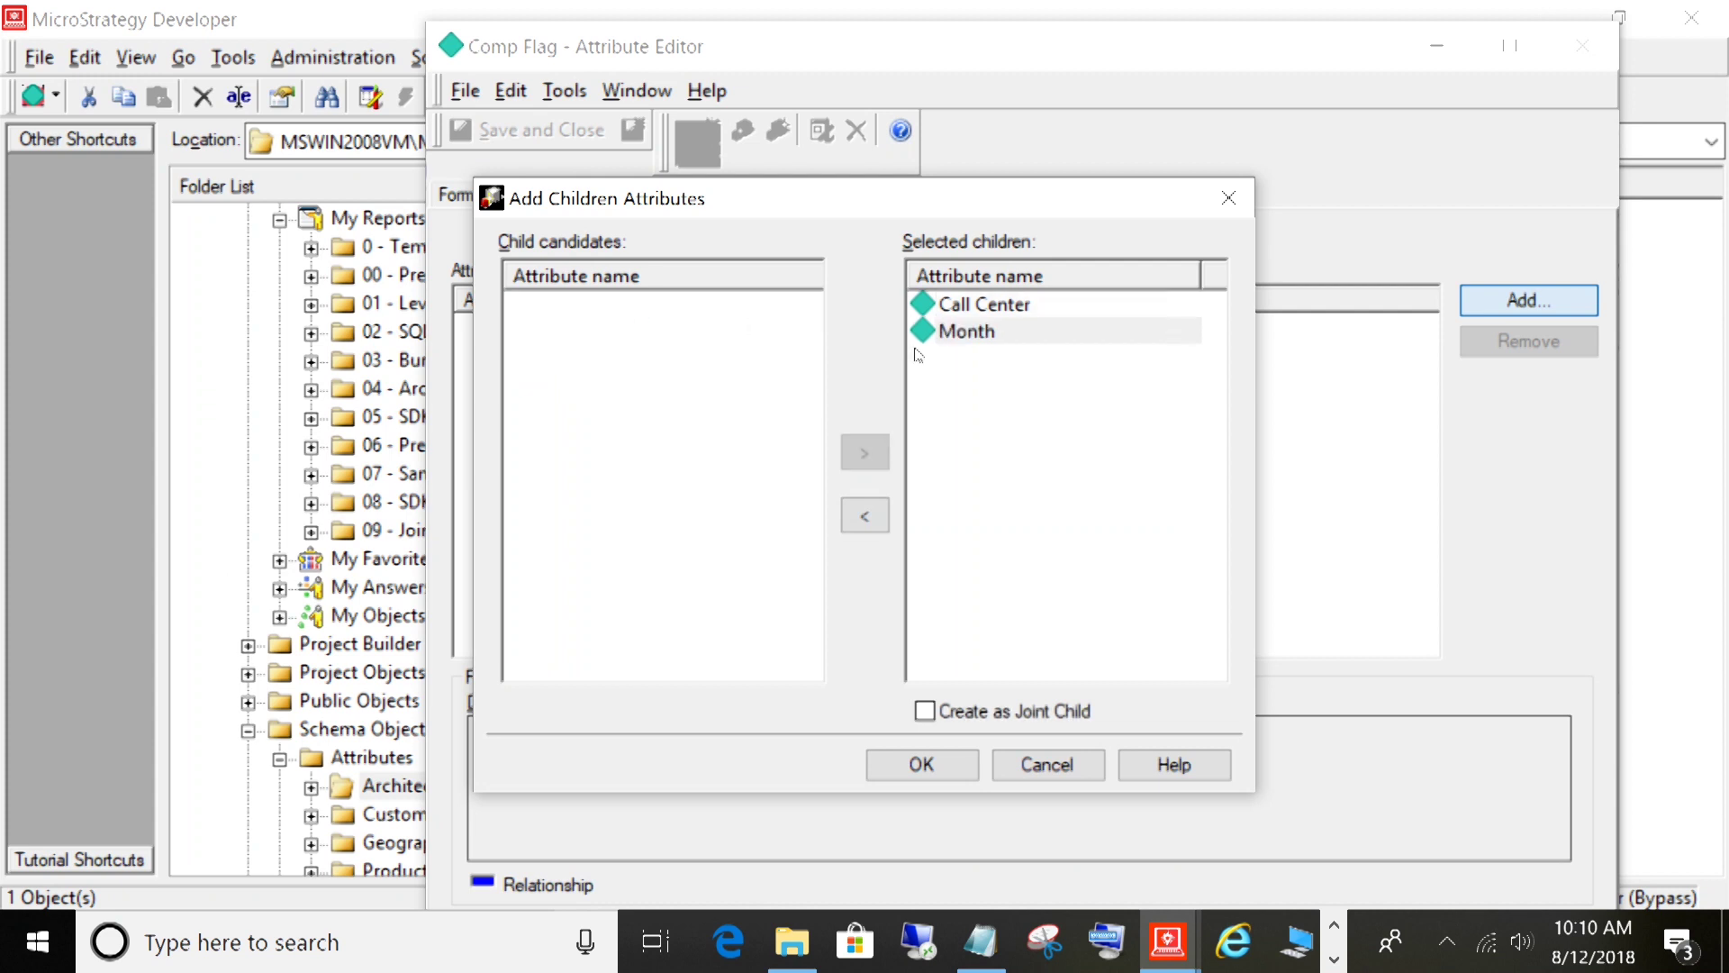
{"action": "left_click", "coordinate": [925, 712]}
{"action": "left_click", "coordinate": [916, 766]}
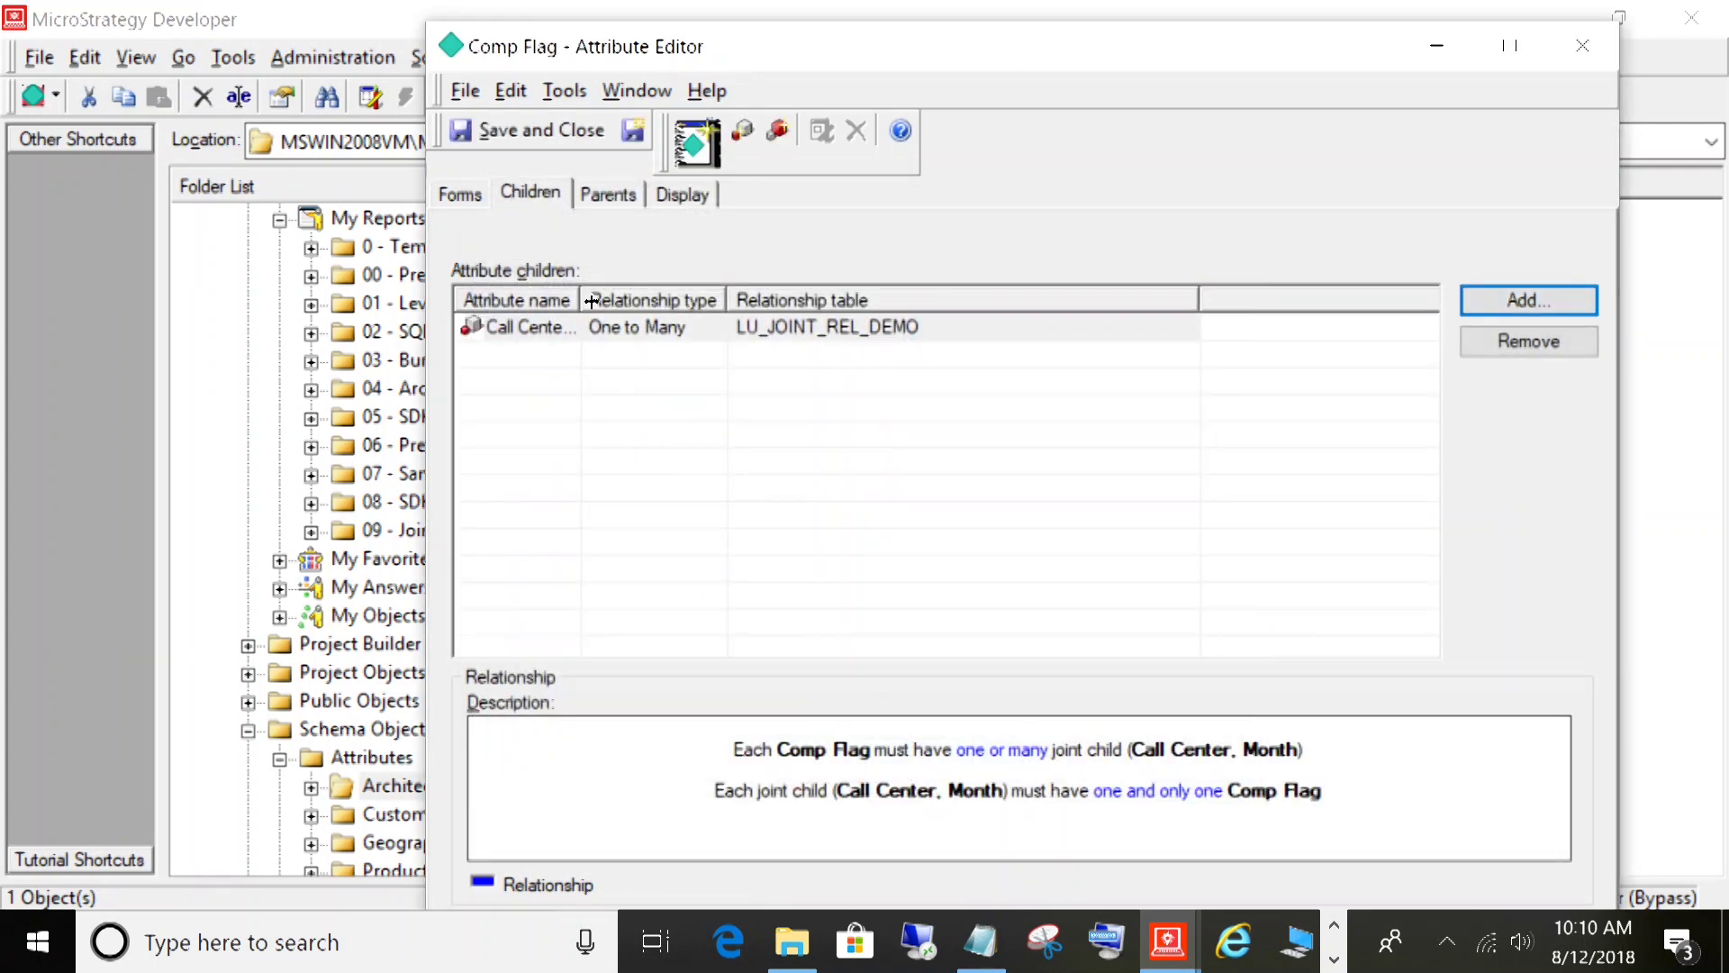
- Widen the Attribute name column and highlight the (Call Center, Month) joint child in the relationship description
{"action": "left_click_drag", "start_coordinate": [581, 300], "coordinate": [684, 300]}
{"action": "left_click", "coordinate": [599, 330]}
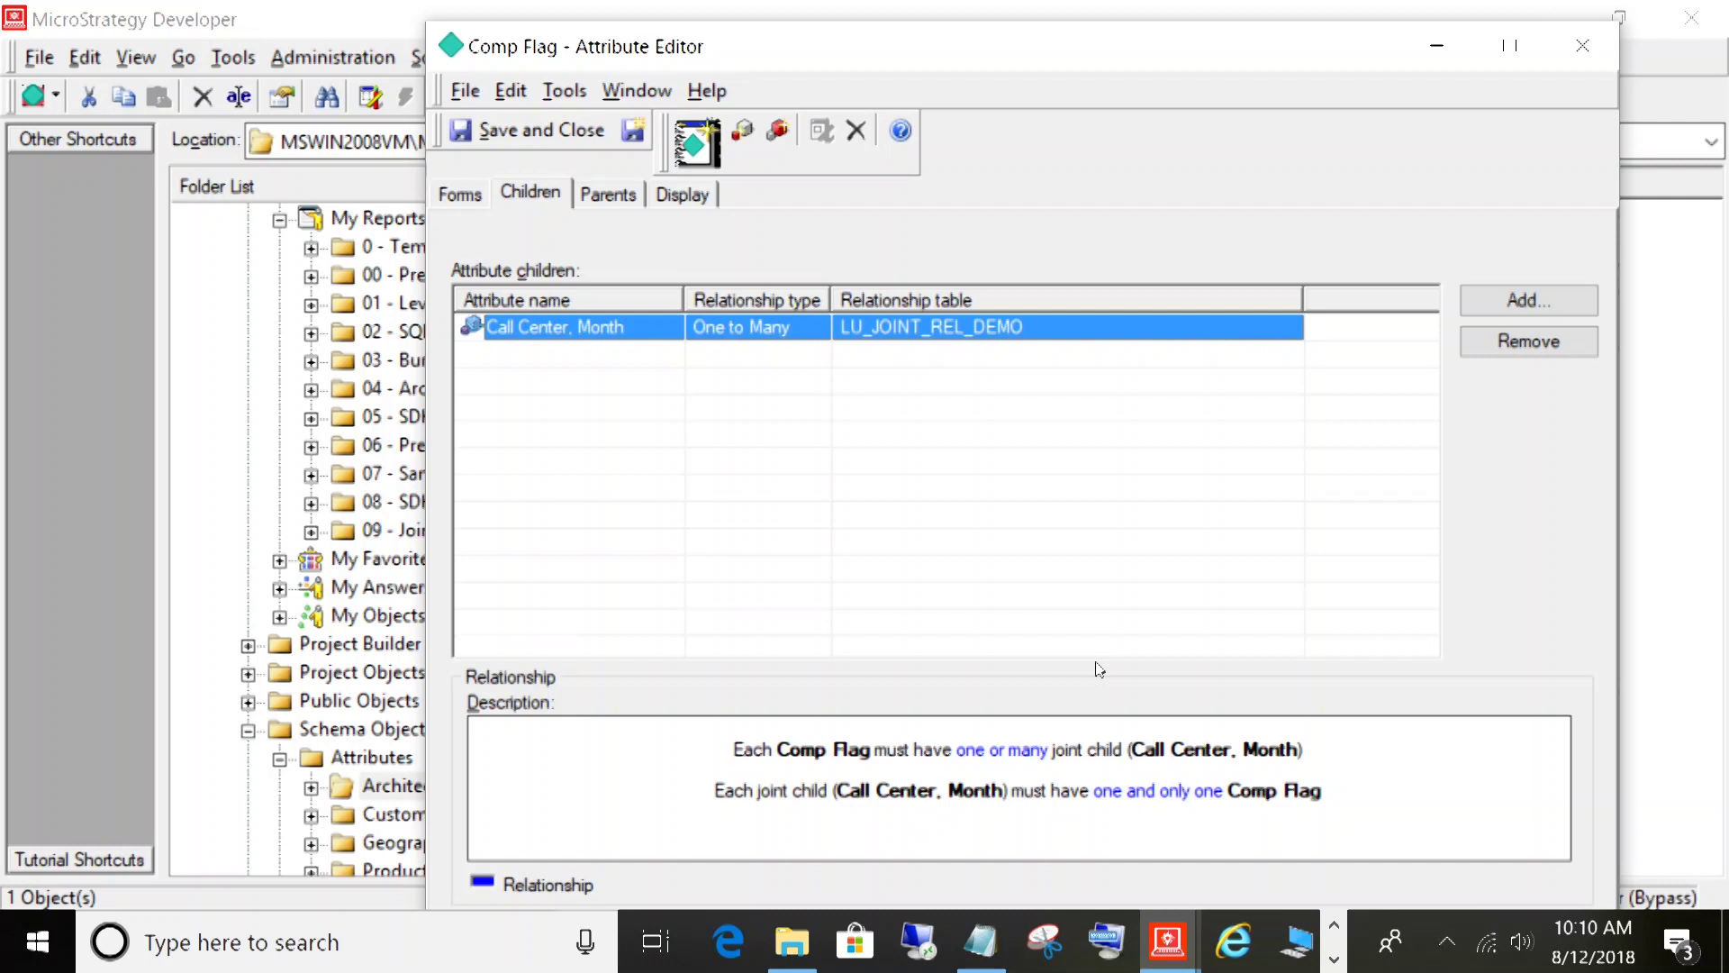
{"action": "left_click_drag", "start_coordinate": [734, 749], "coordinate": [1297, 749]}
{"action": "left_click", "coordinate": [1402, 735]}
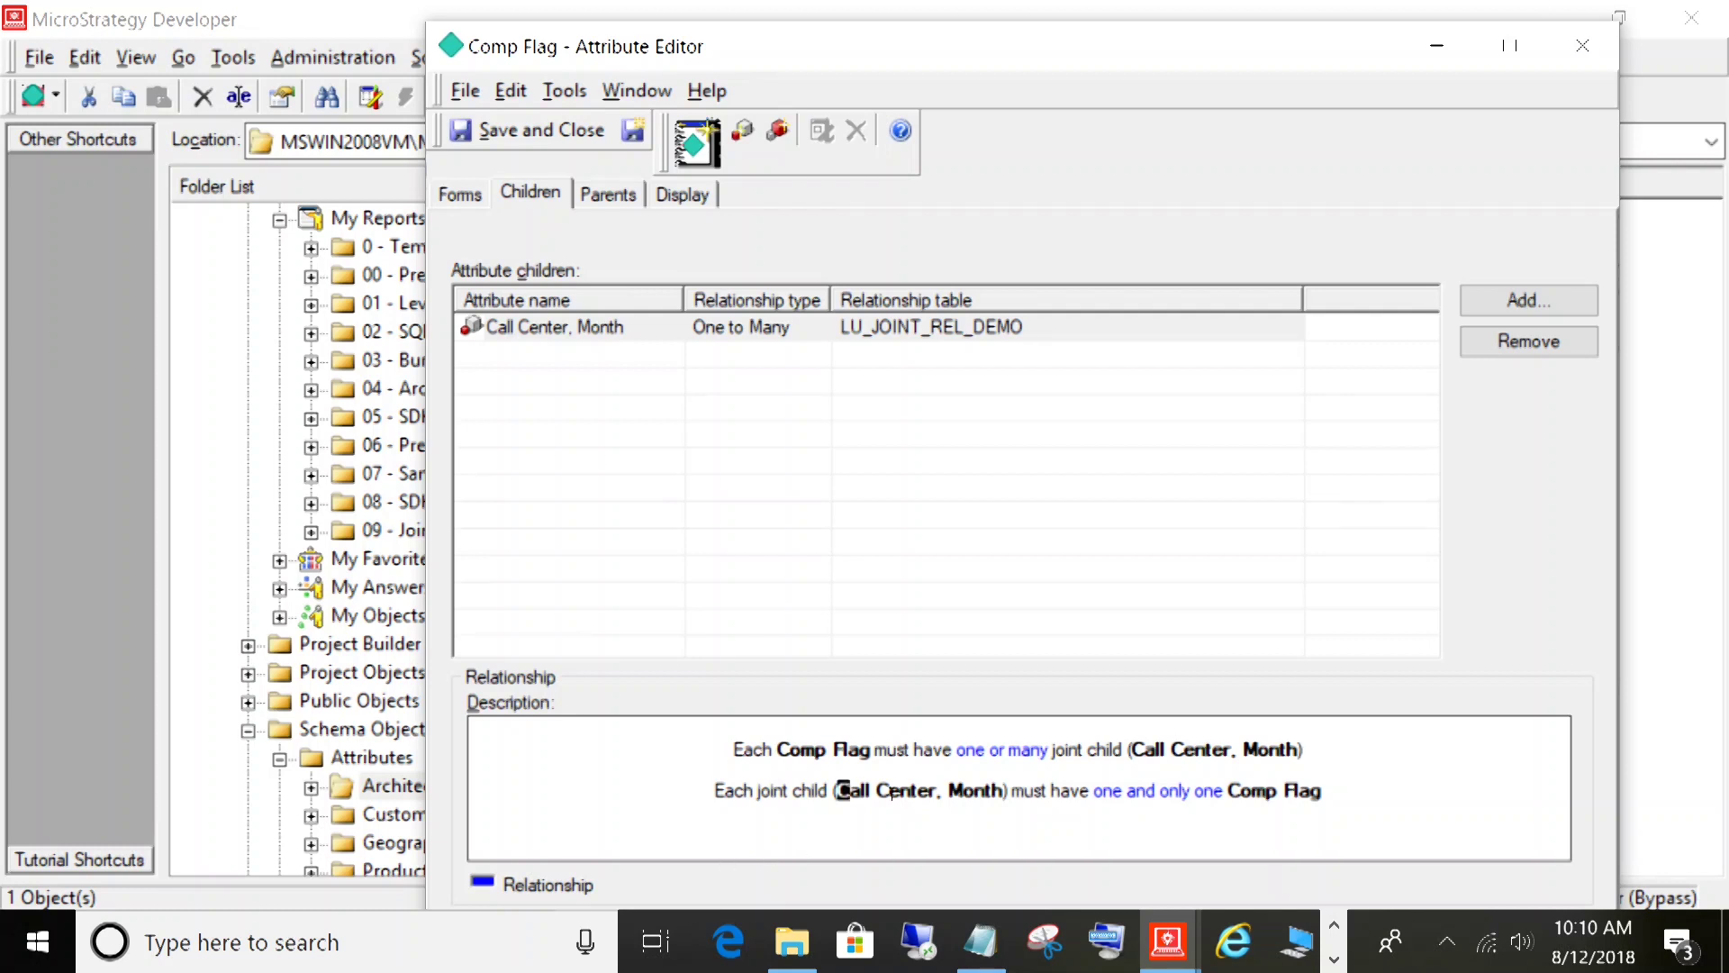
{"action": "left_click_drag", "start_coordinate": [836, 790], "coordinate": [1015, 791]}
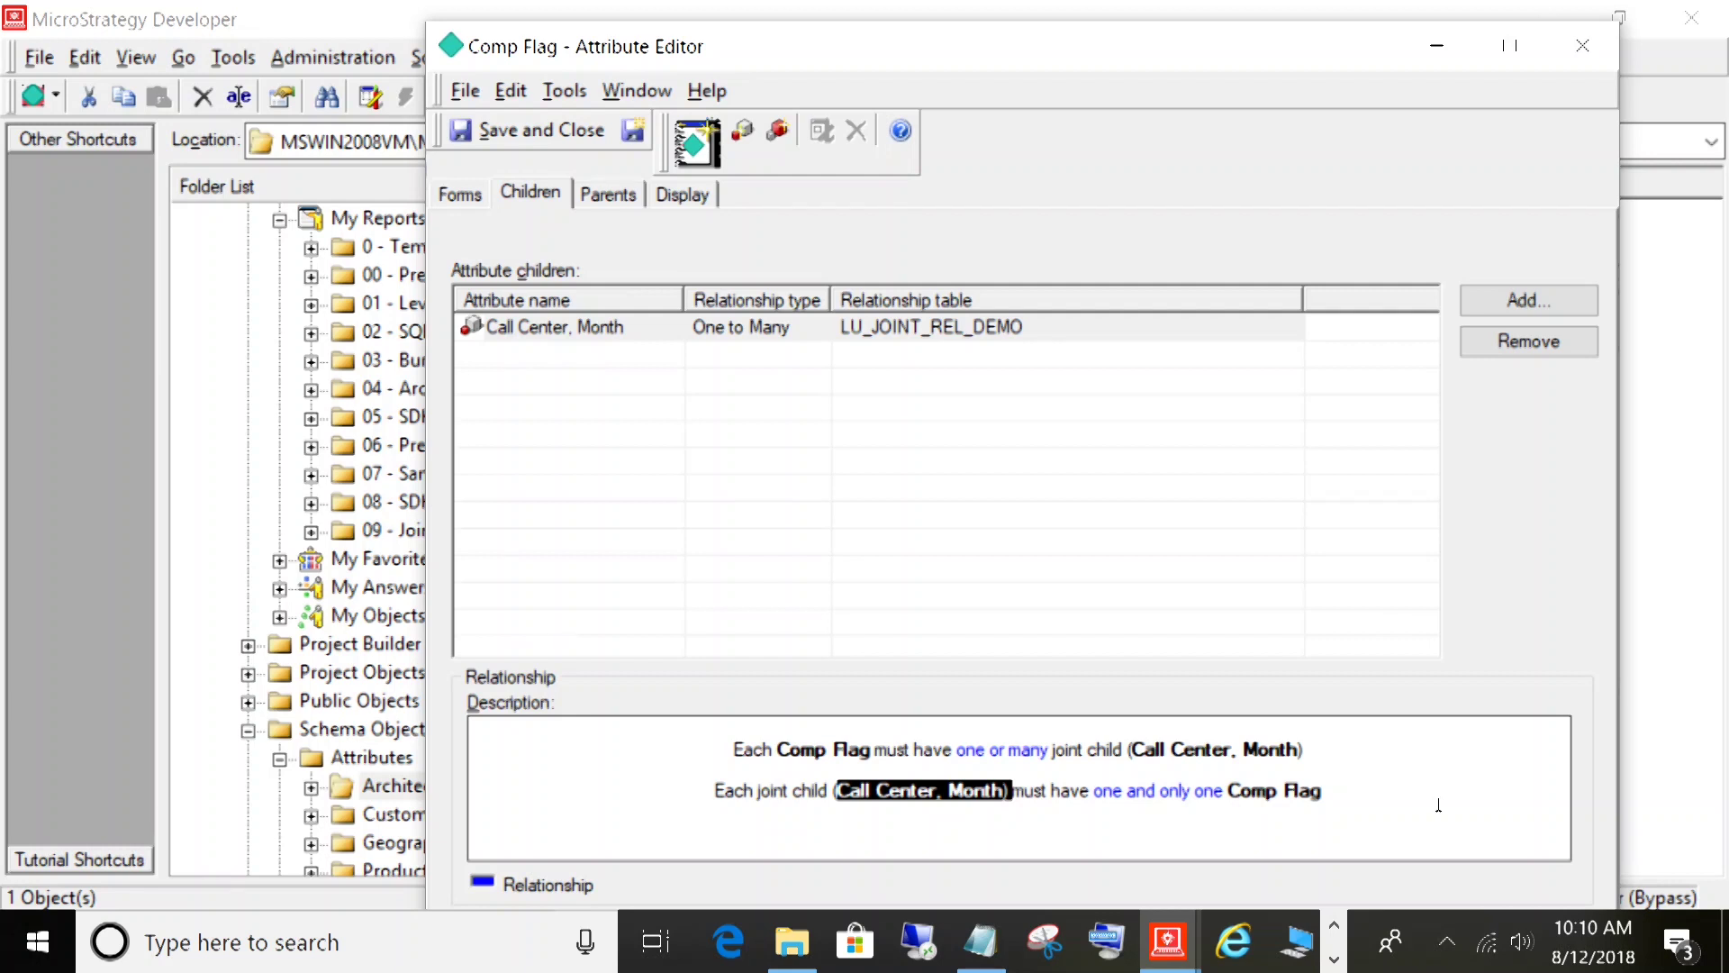
- Save and close the Comp Flag attribute, then update the project schema
{"action": "left_click", "coordinate": [559, 135]}
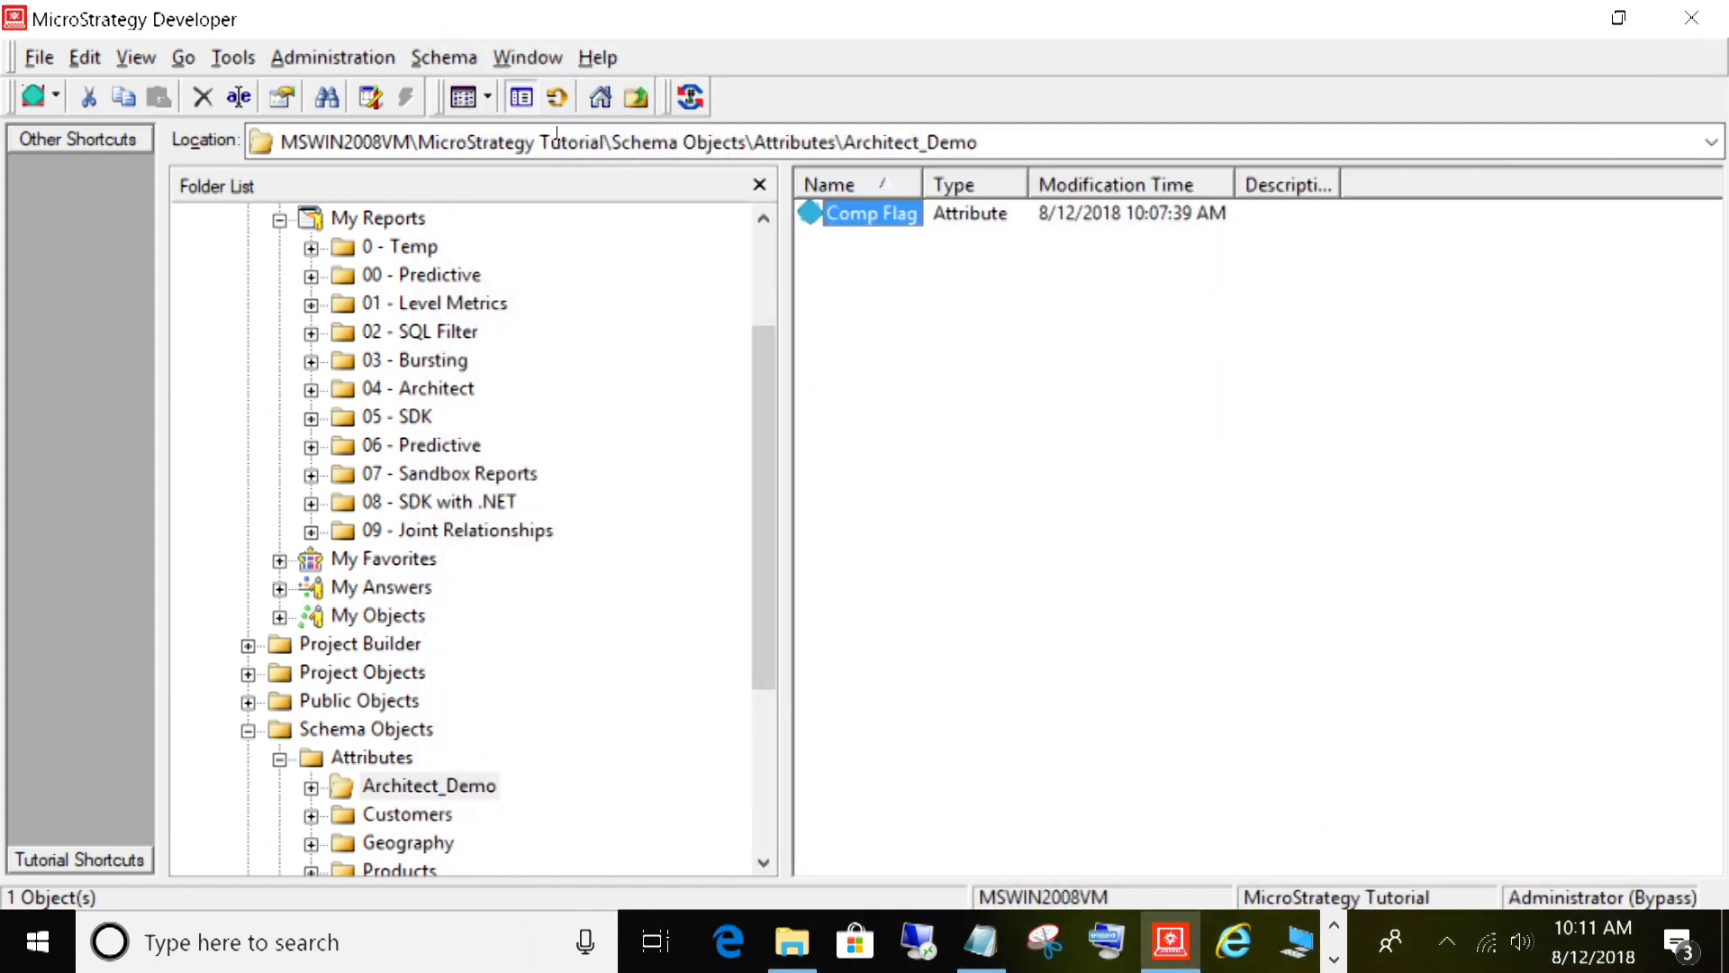
{"action": "left_click", "coordinate": [1034, 397]}
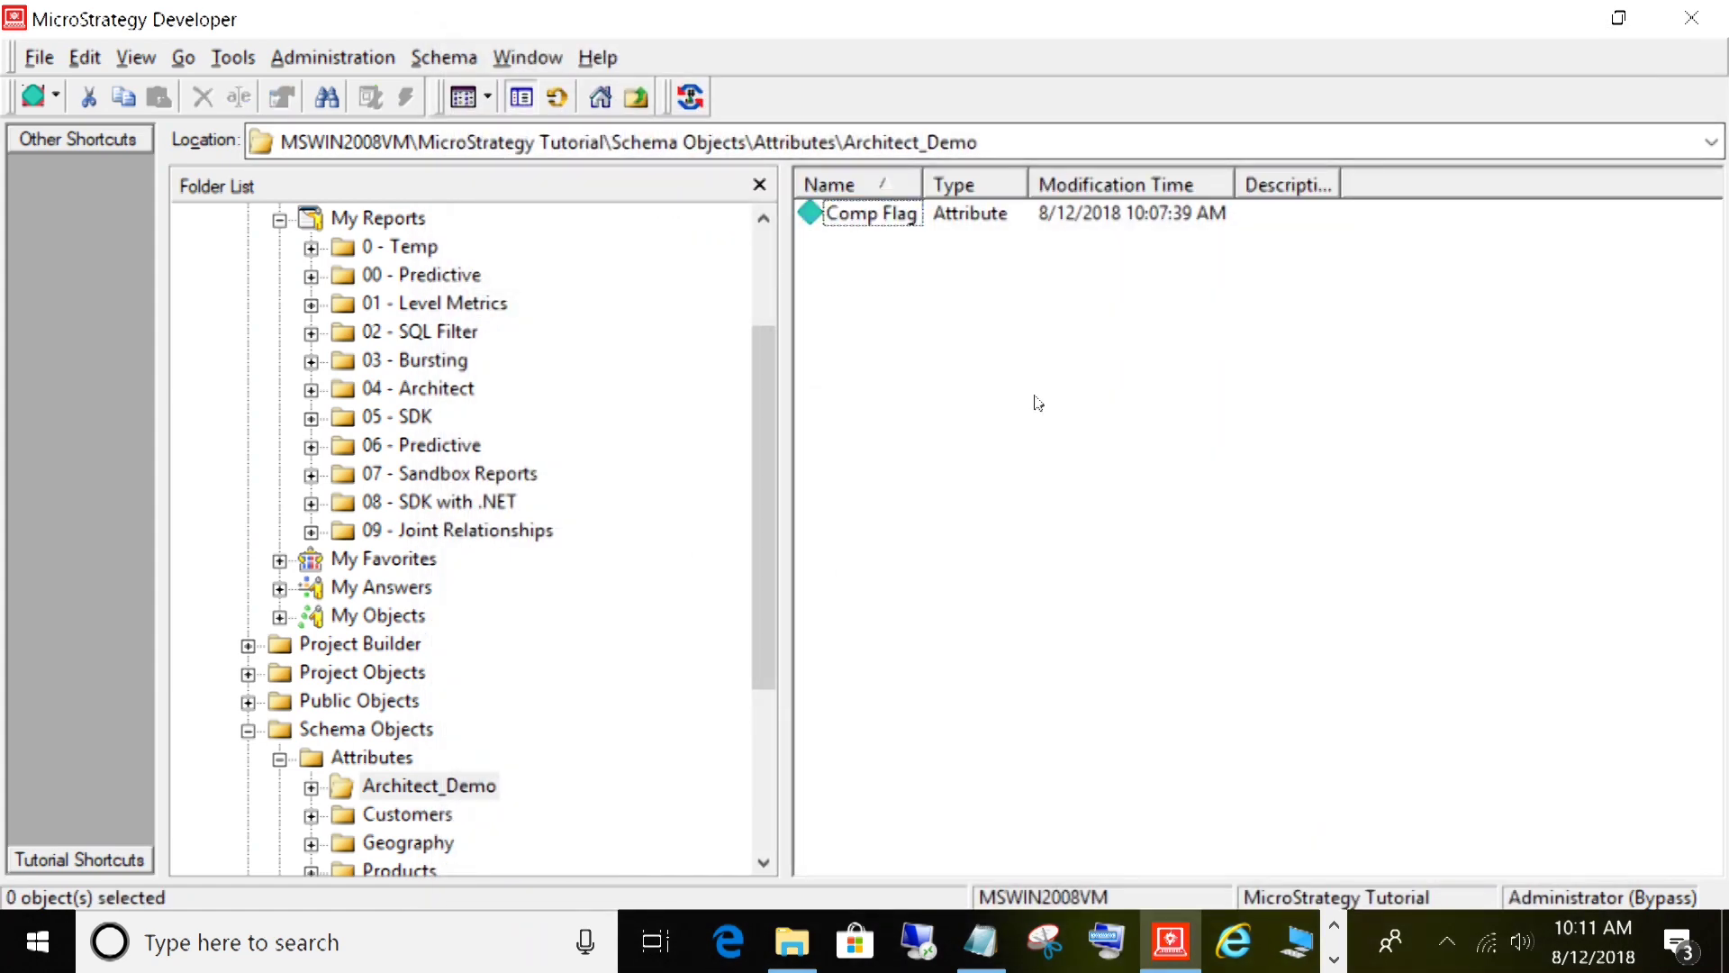
{"action": "left_click", "coordinate": [690, 98]}
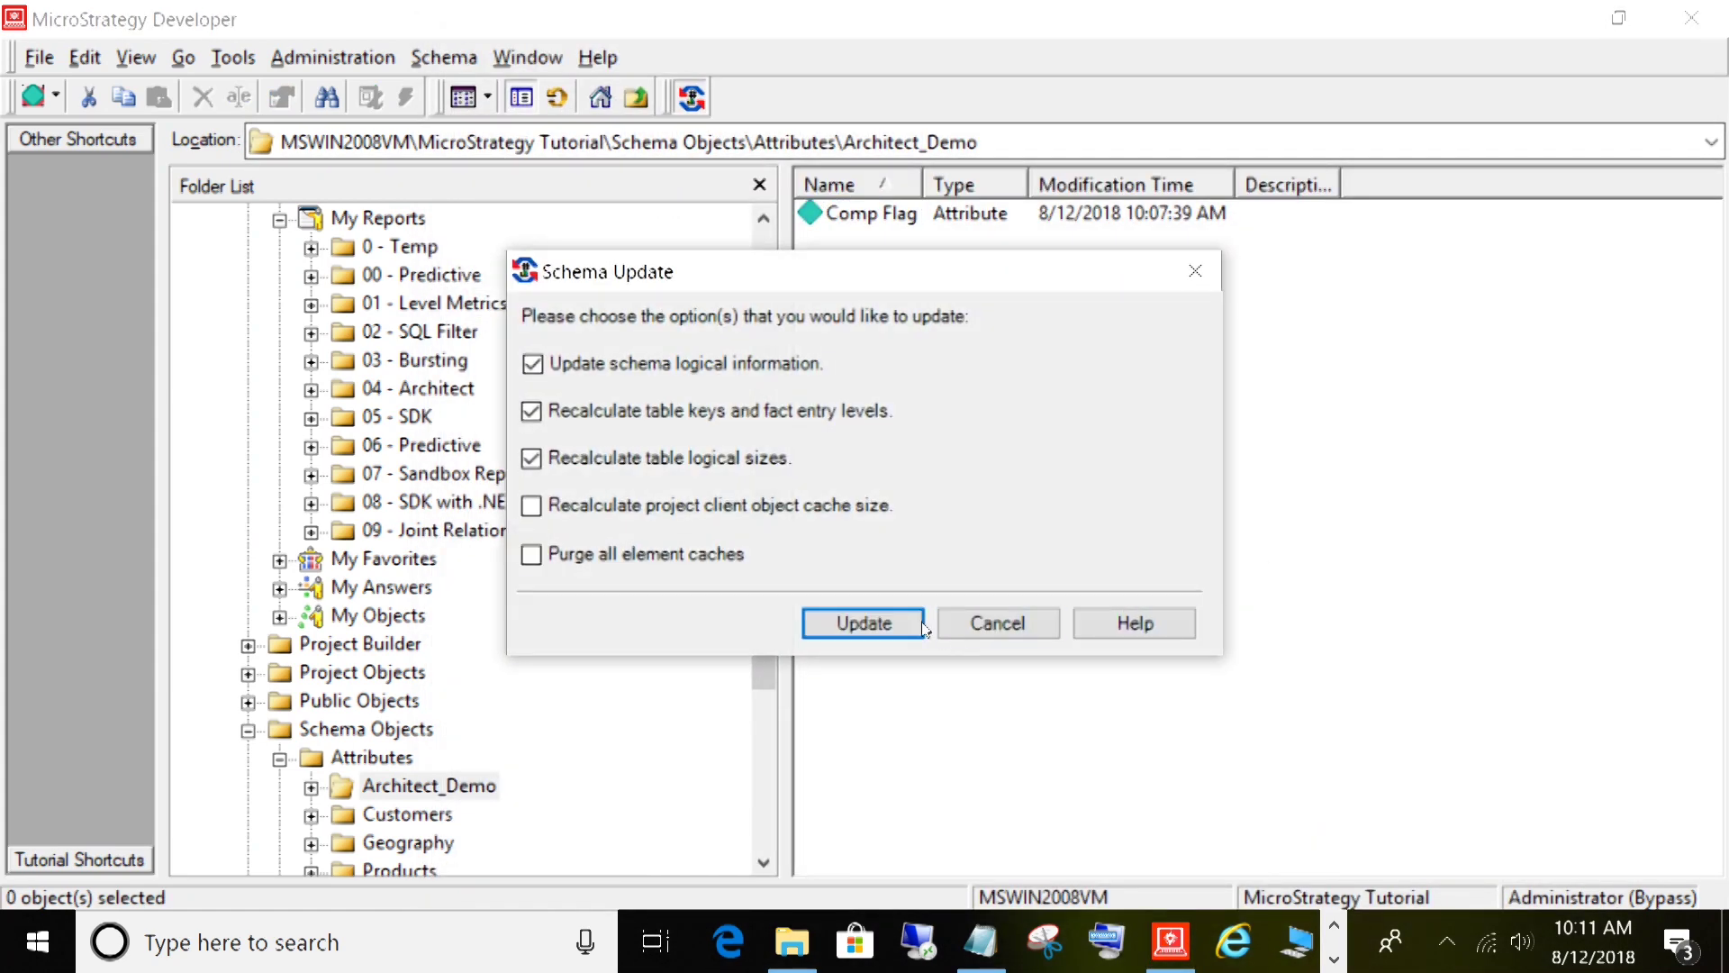
{"action": "left_click", "coordinate": [899, 617]}
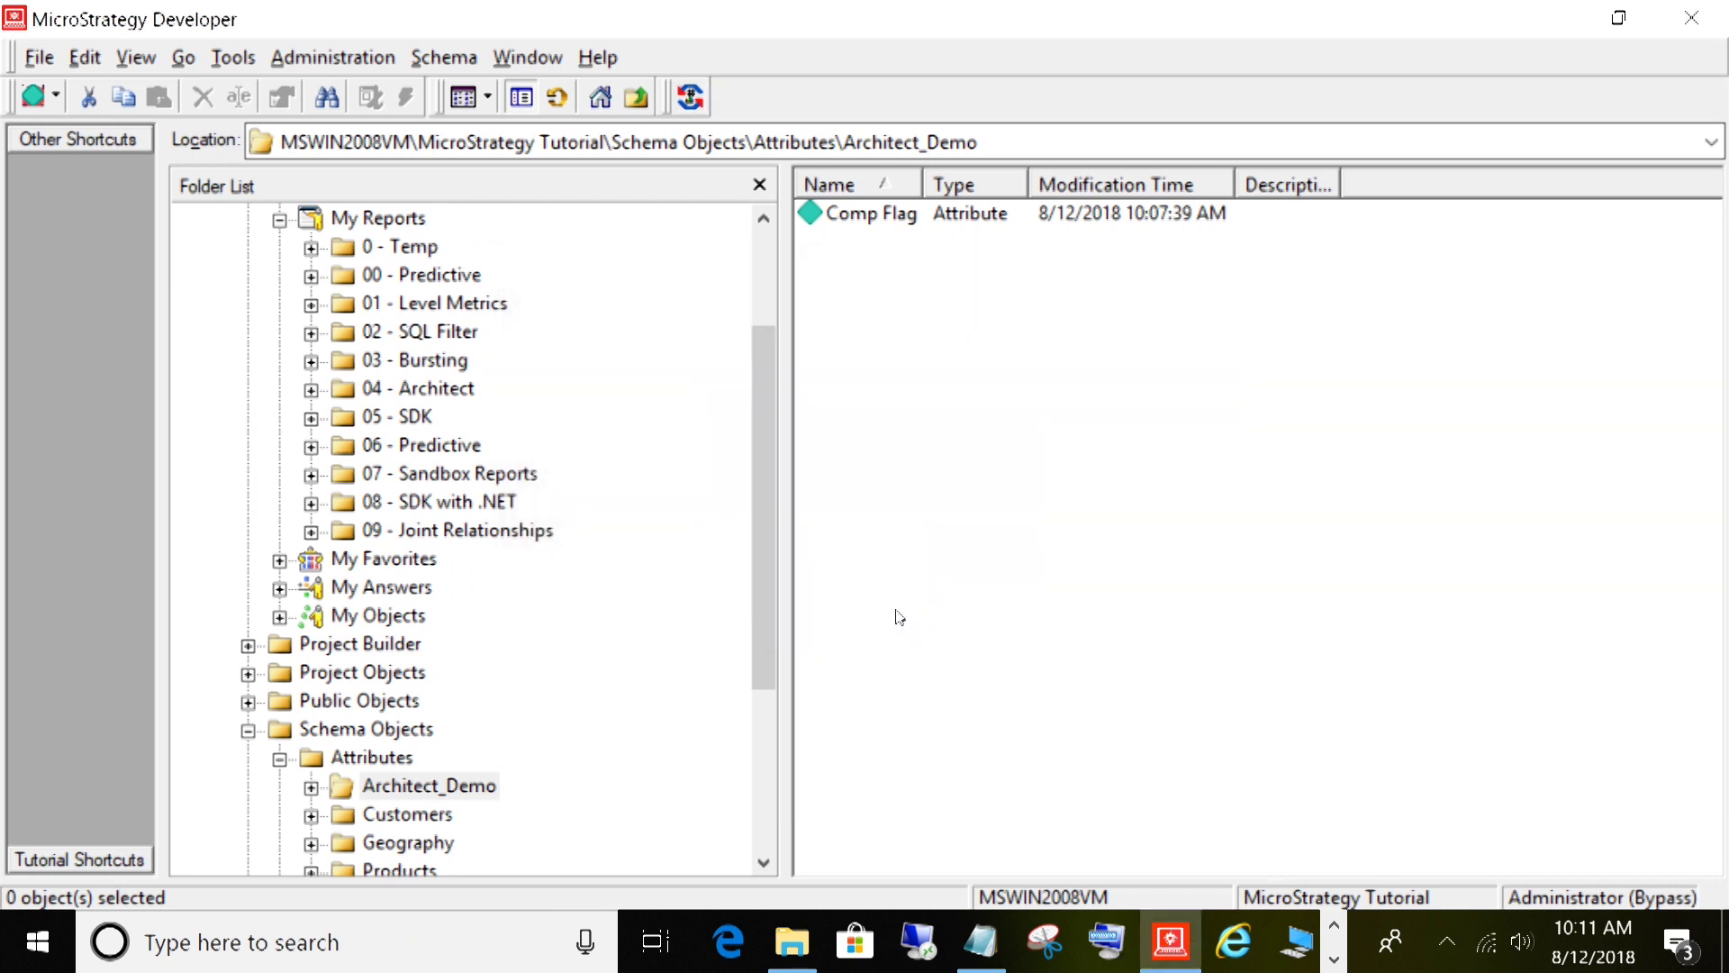
- View the SQL for Joint Demo Report 1 in the 09 - Joint Relationships folder
{"action": "left_click", "coordinate": [486, 532]}
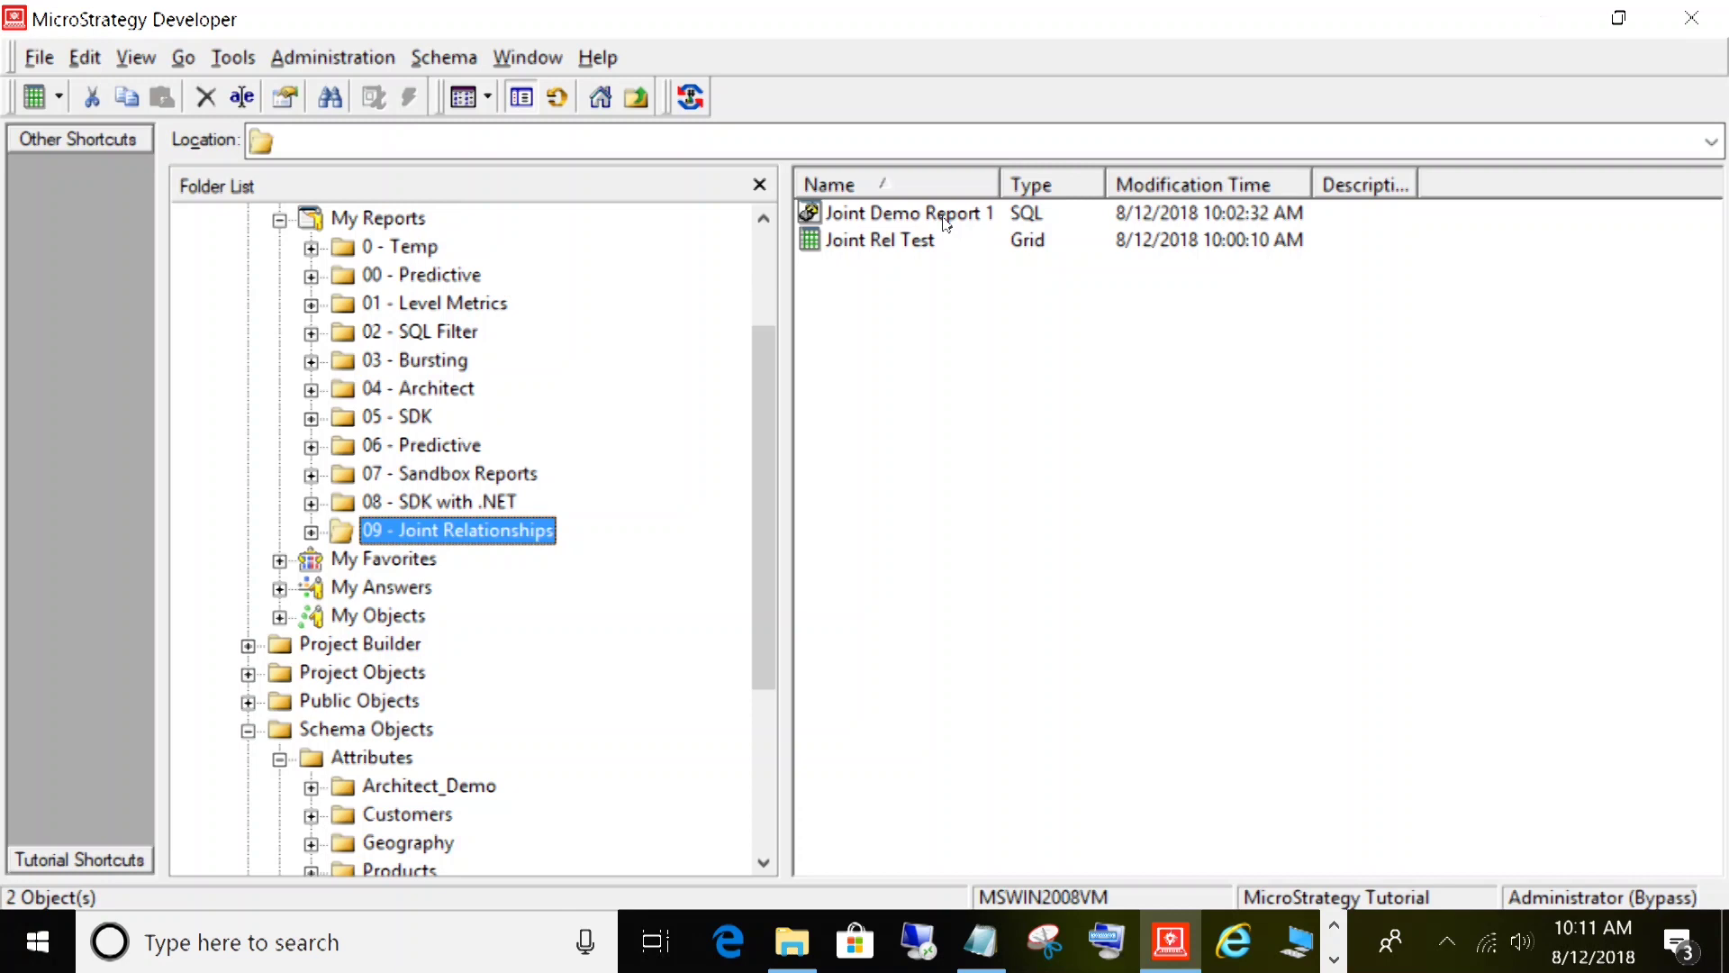
{"action": "left_click", "coordinate": [946, 222]}
{"action": "right_click", "coordinate": [945, 223]}
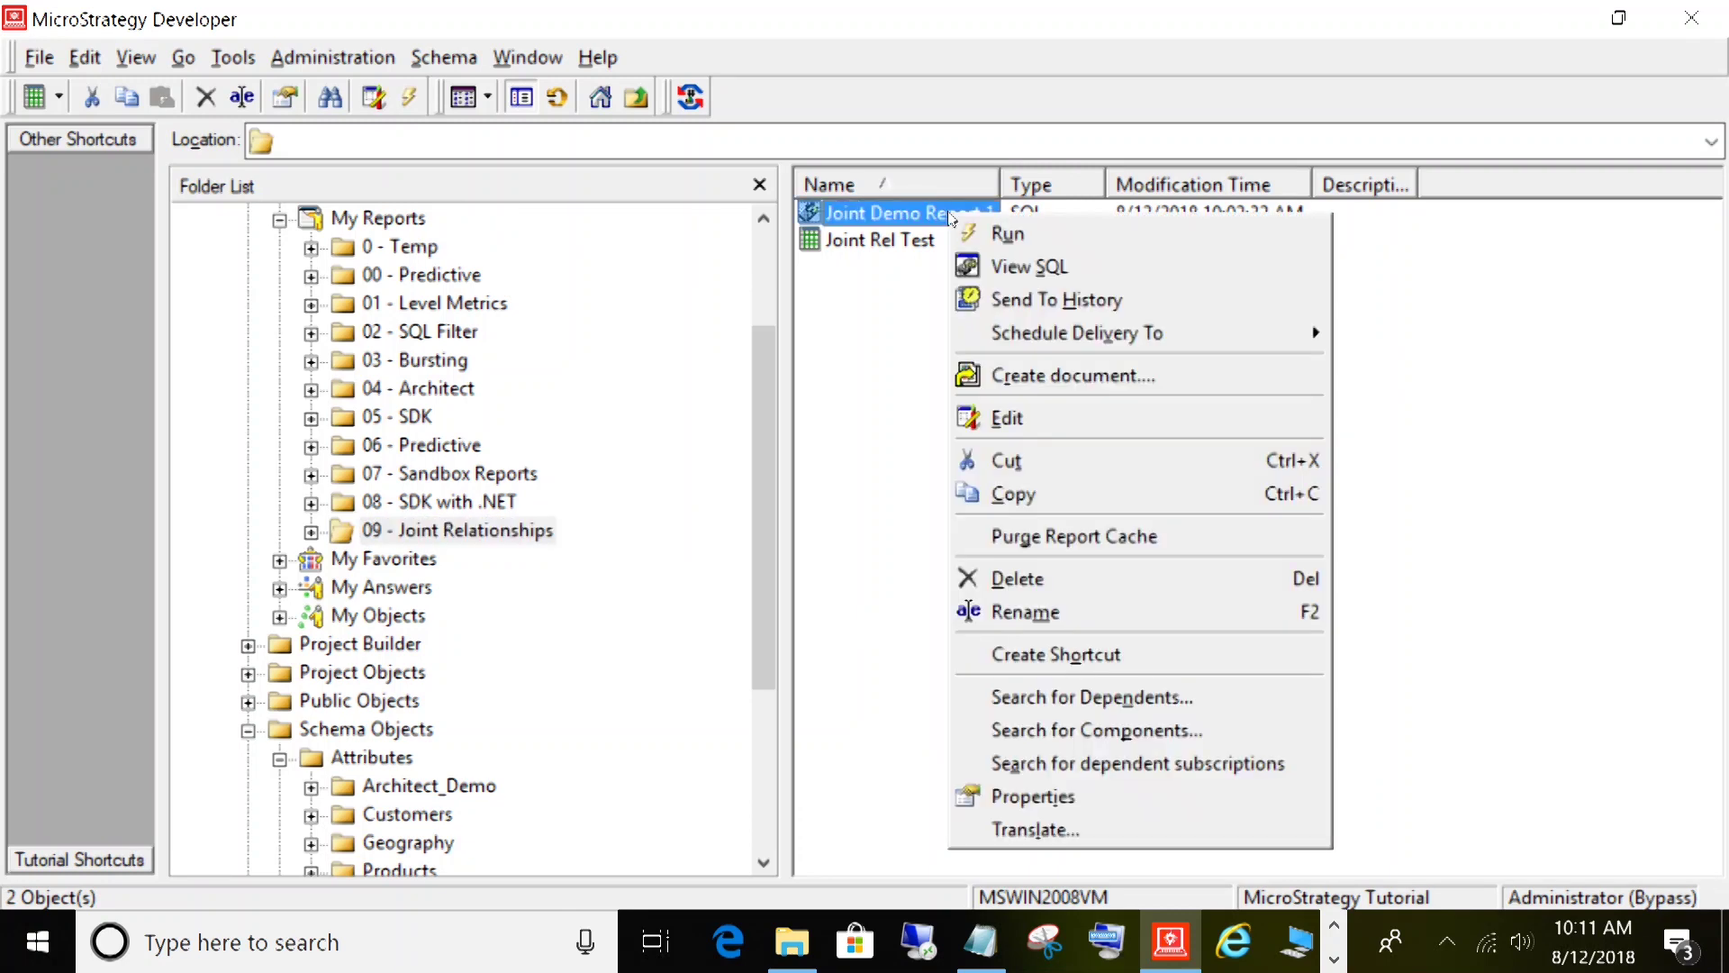
{"action": "left_click", "coordinate": [1068, 268]}
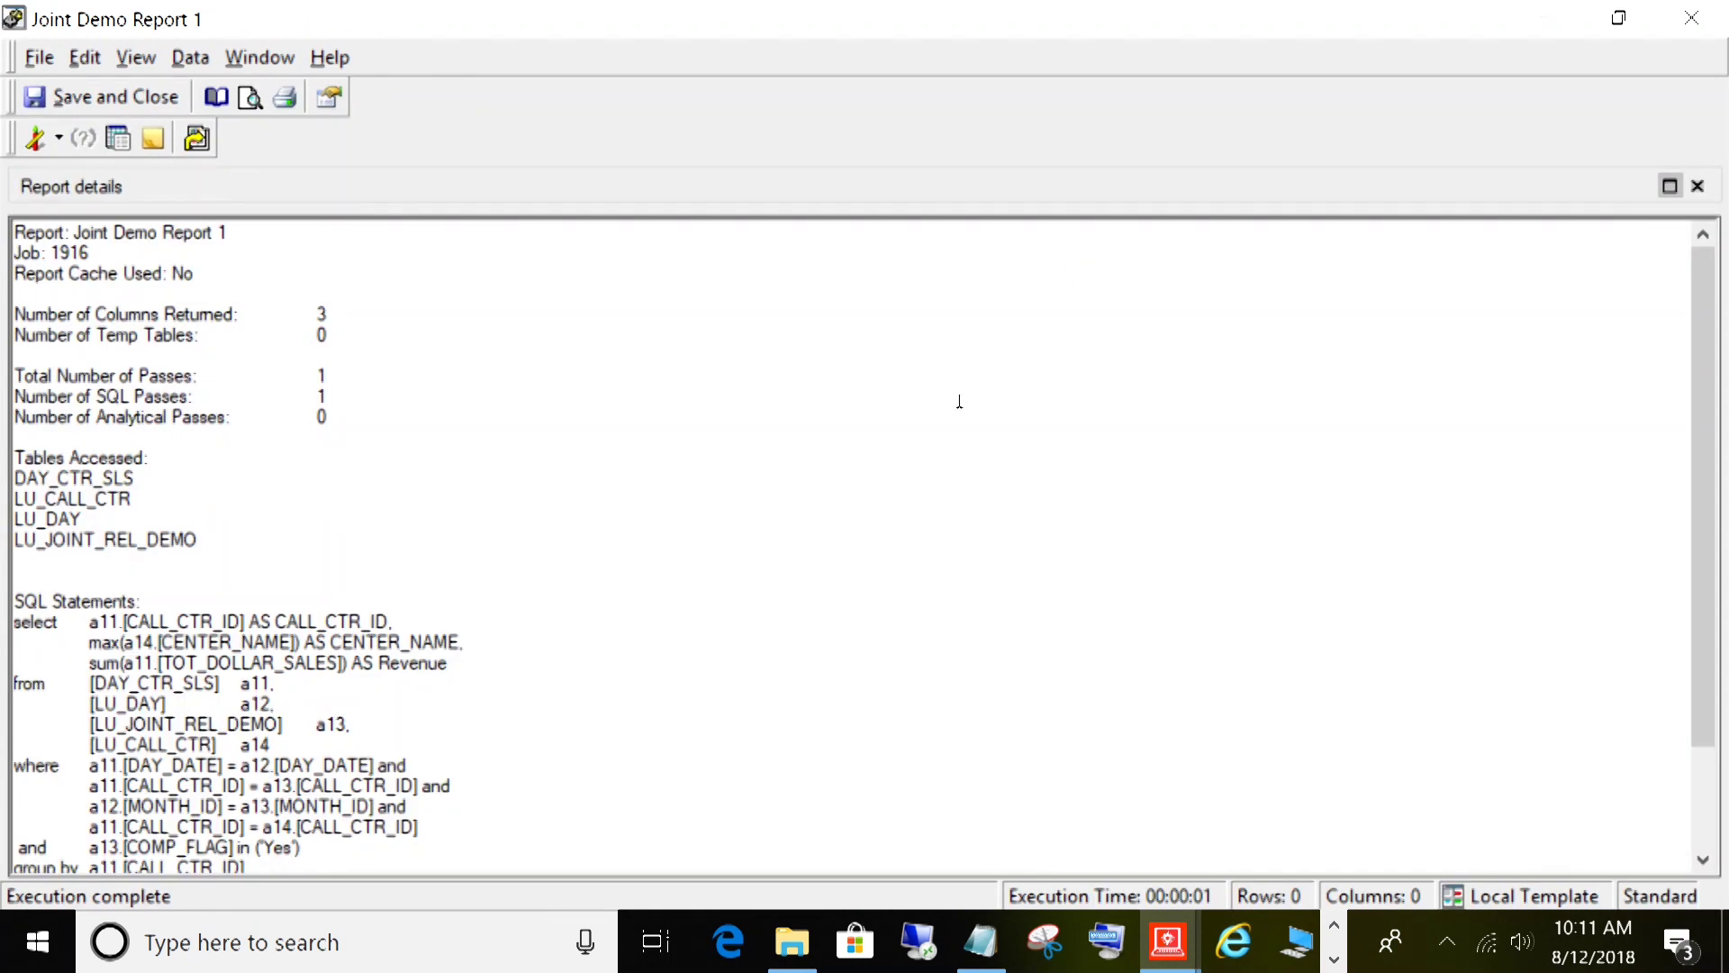
{"action": "scroll", "coordinate": [959, 401], "scroll_direction": "down", "scroll_amount": 2}
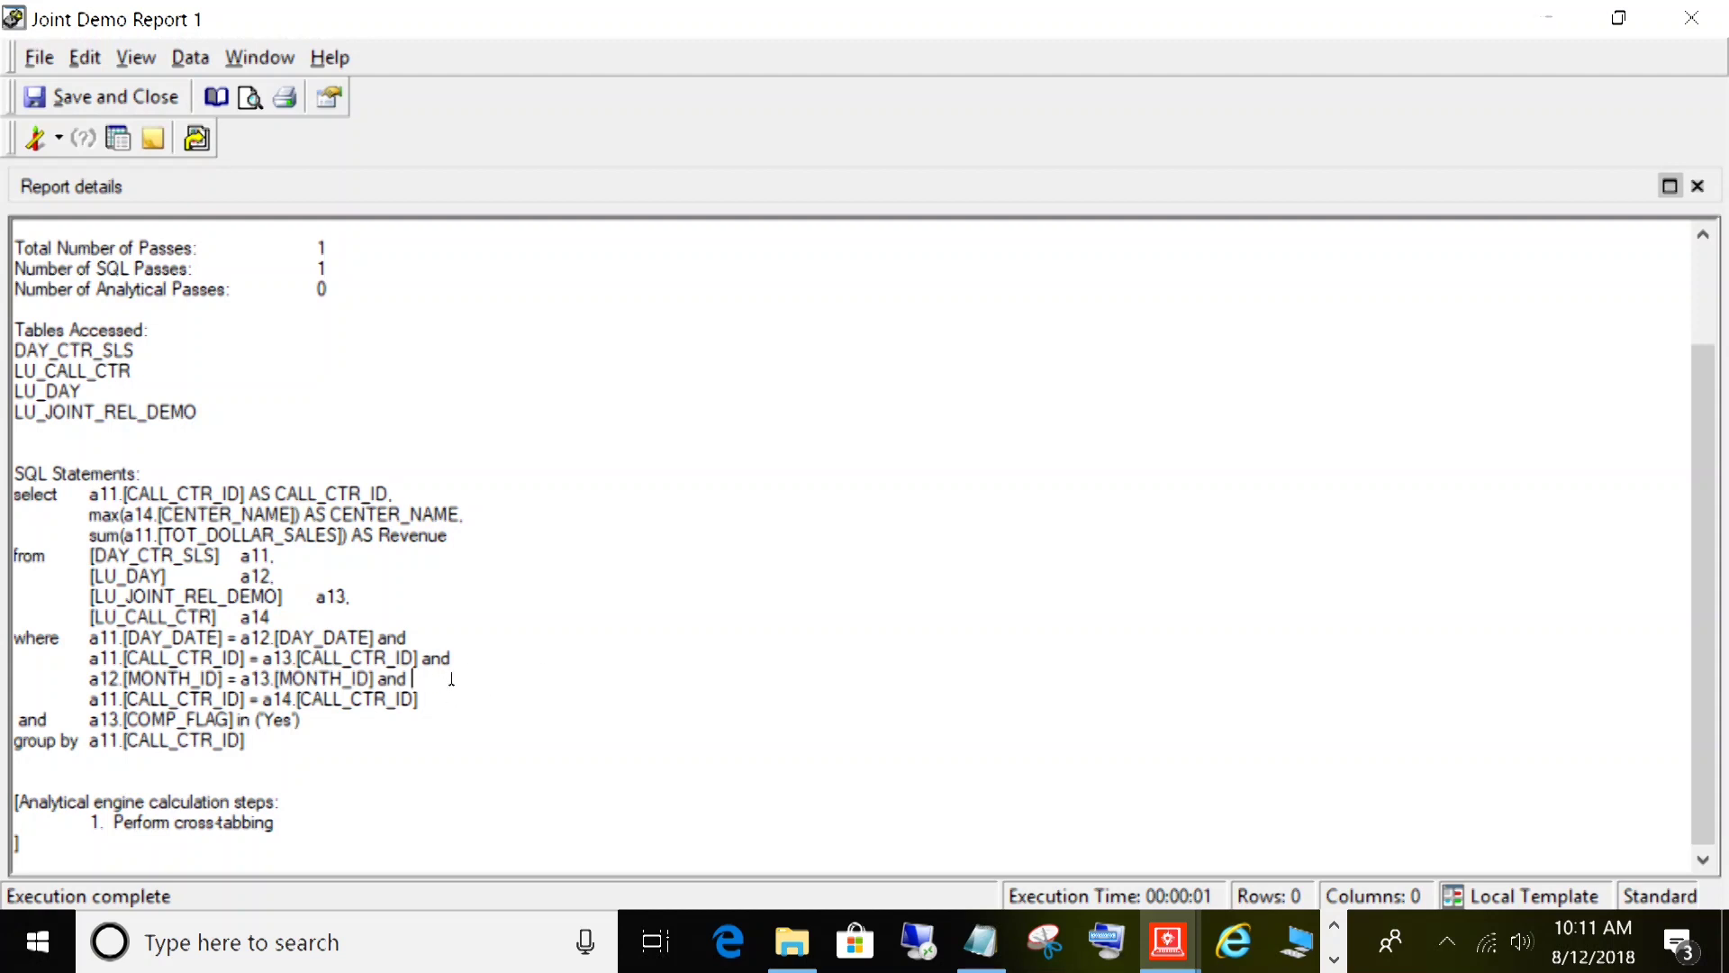
{"action": "left_click_drag", "start_coordinate": [90, 596], "coordinate": [360, 596]}
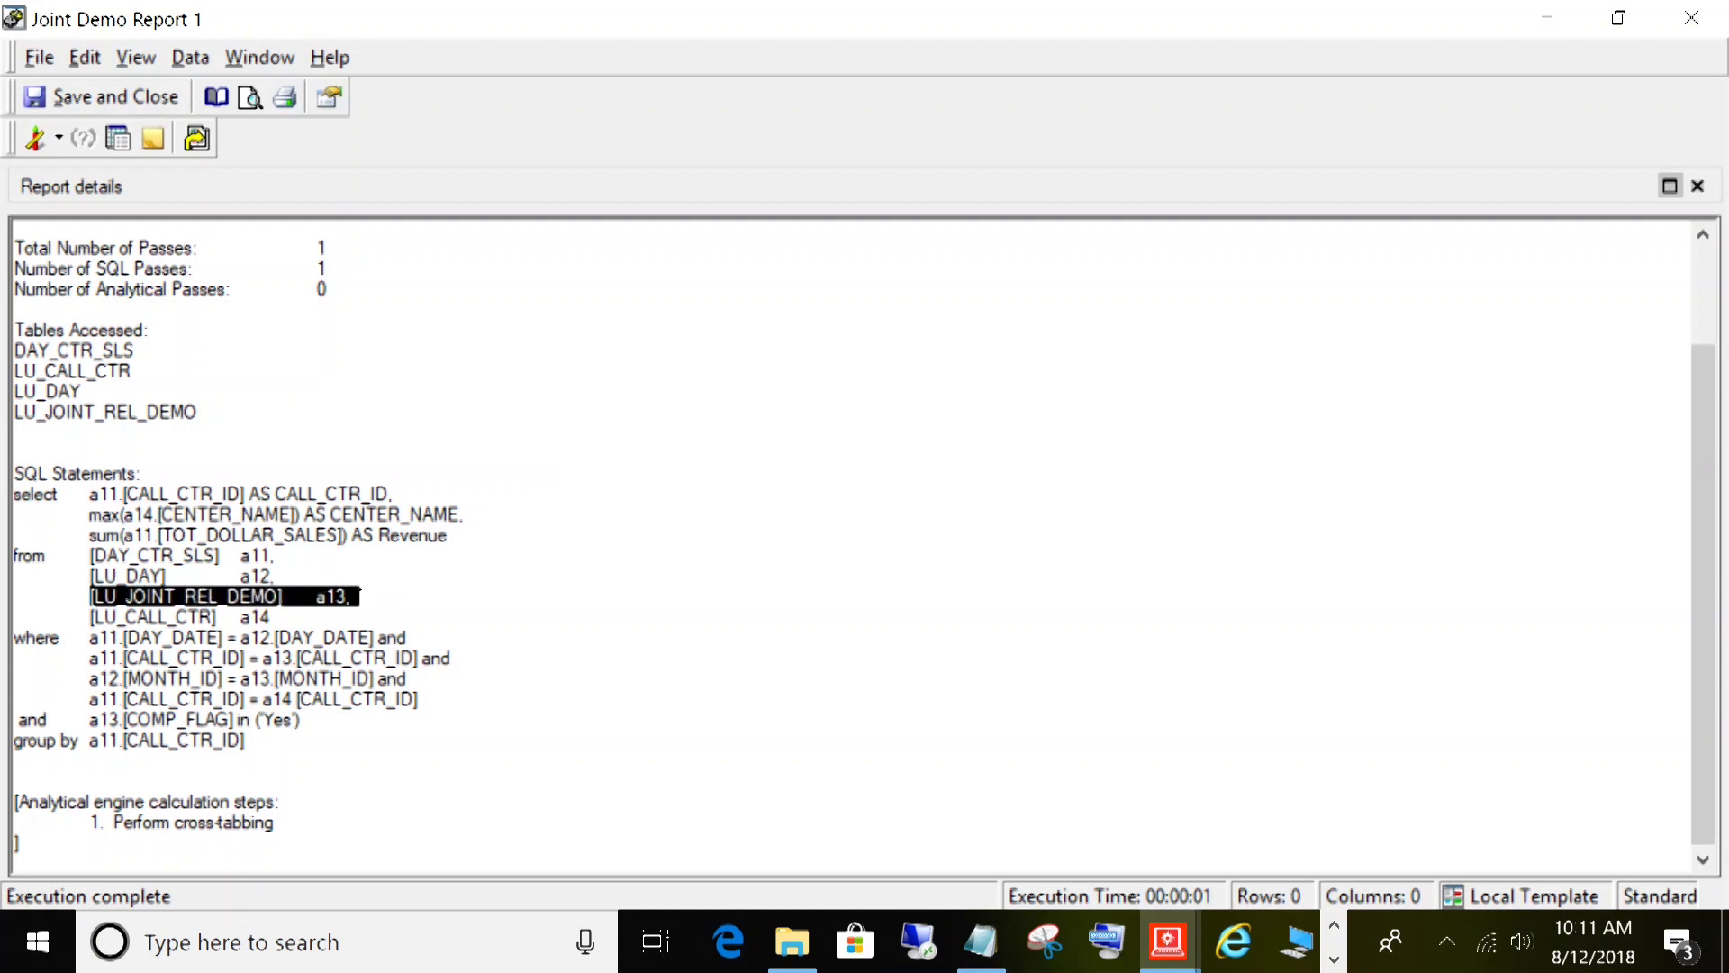
{"action": "left_click_drag", "start_coordinate": [316, 595], "coordinate": [355, 598]}
{"action": "left_click", "coordinate": [502, 624]}
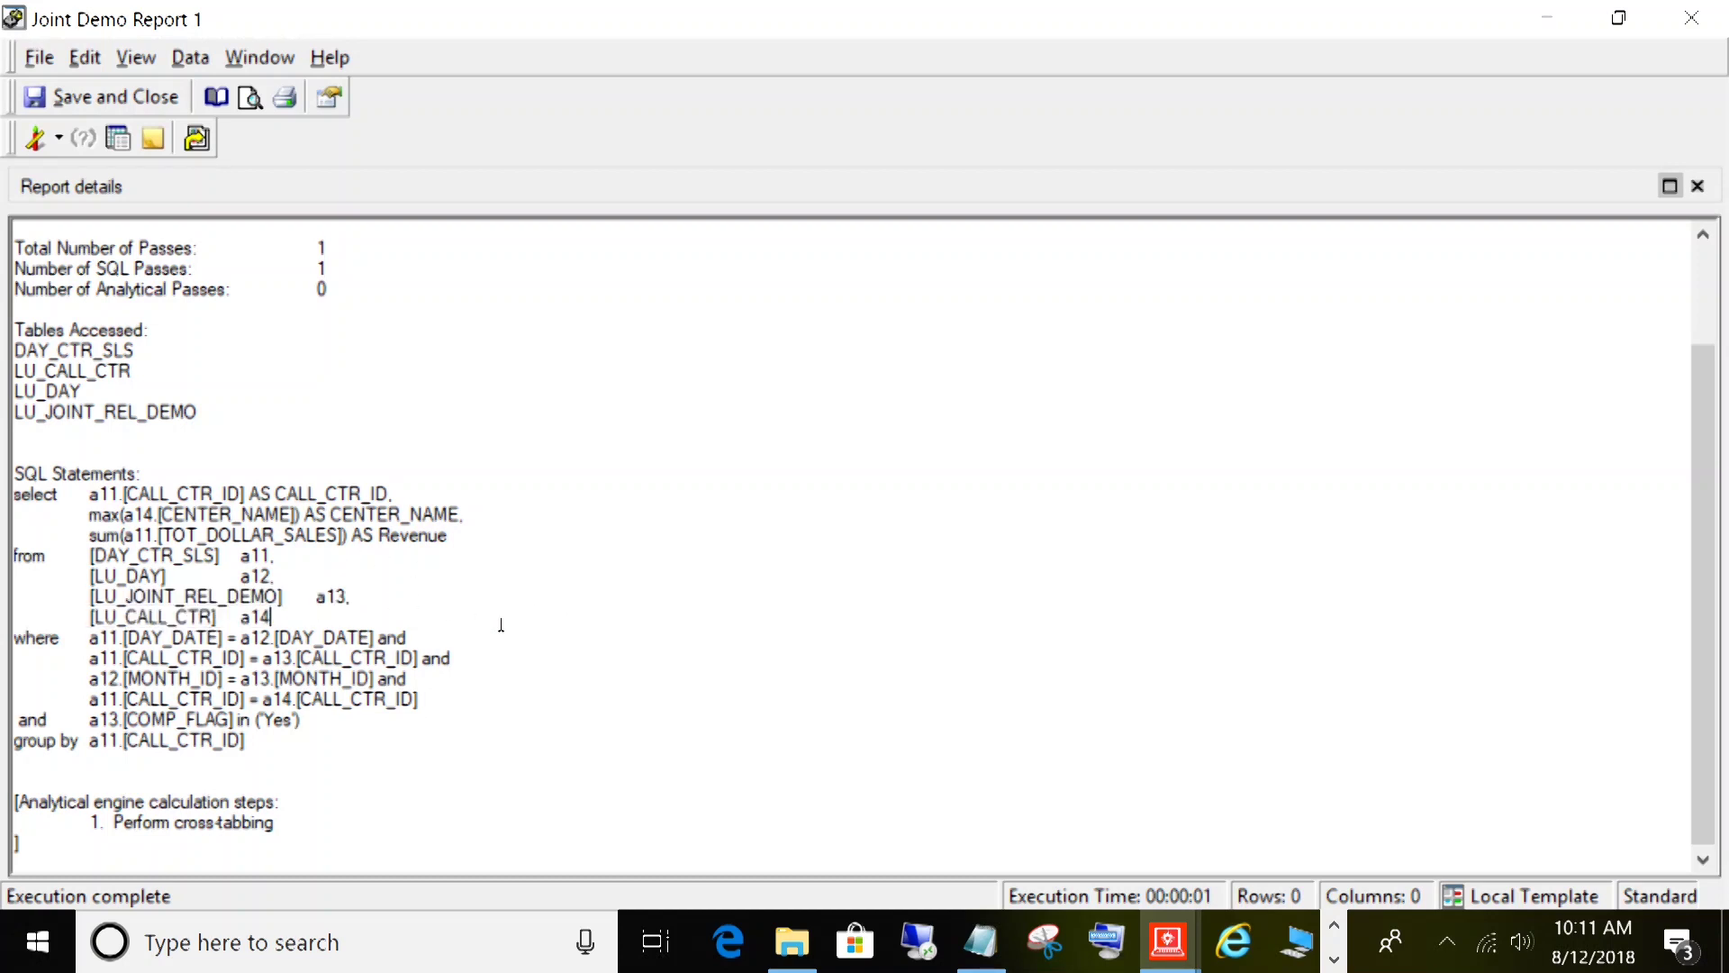
{"action": "left_click", "coordinate": [93, 596]}
{"action": "left_click_drag", "start_coordinate": [105, 598], "coordinate": [355, 594]}
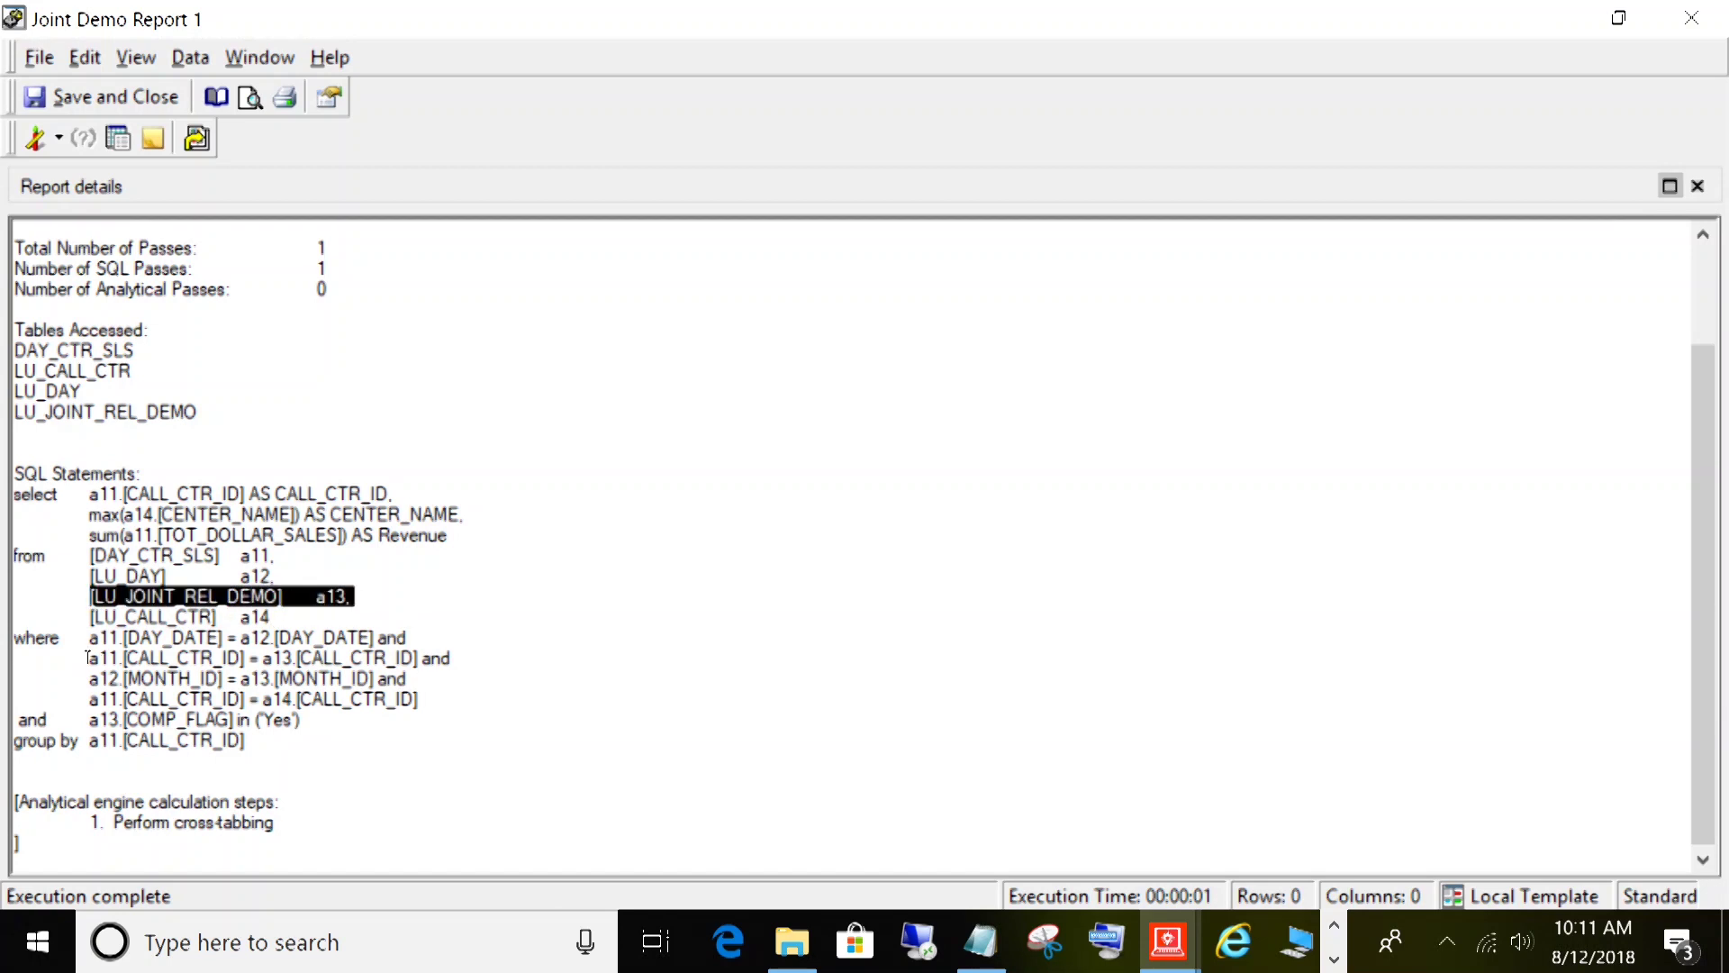
{"action": "left_click_drag", "start_coordinate": [88, 658], "coordinate": [464, 681]}
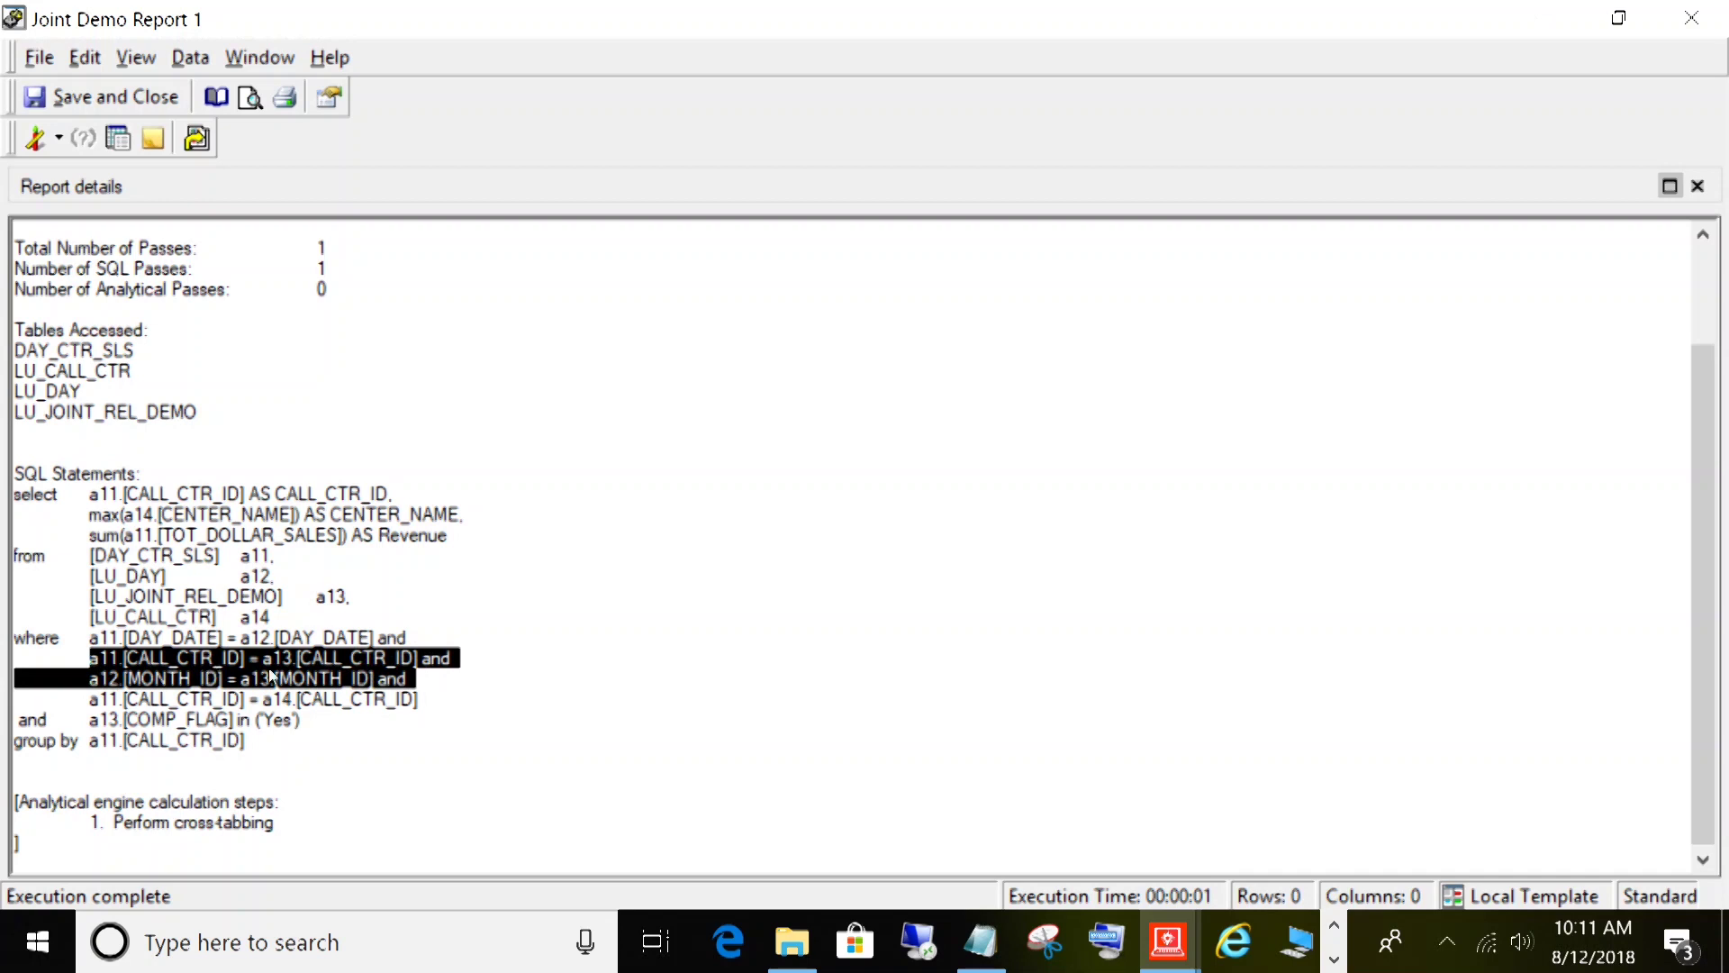
{"action": "left_click", "coordinate": [93, 672]}
{"action": "left_click_drag", "start_coordinate": [90, 720], "coordinate": [317, 720]}
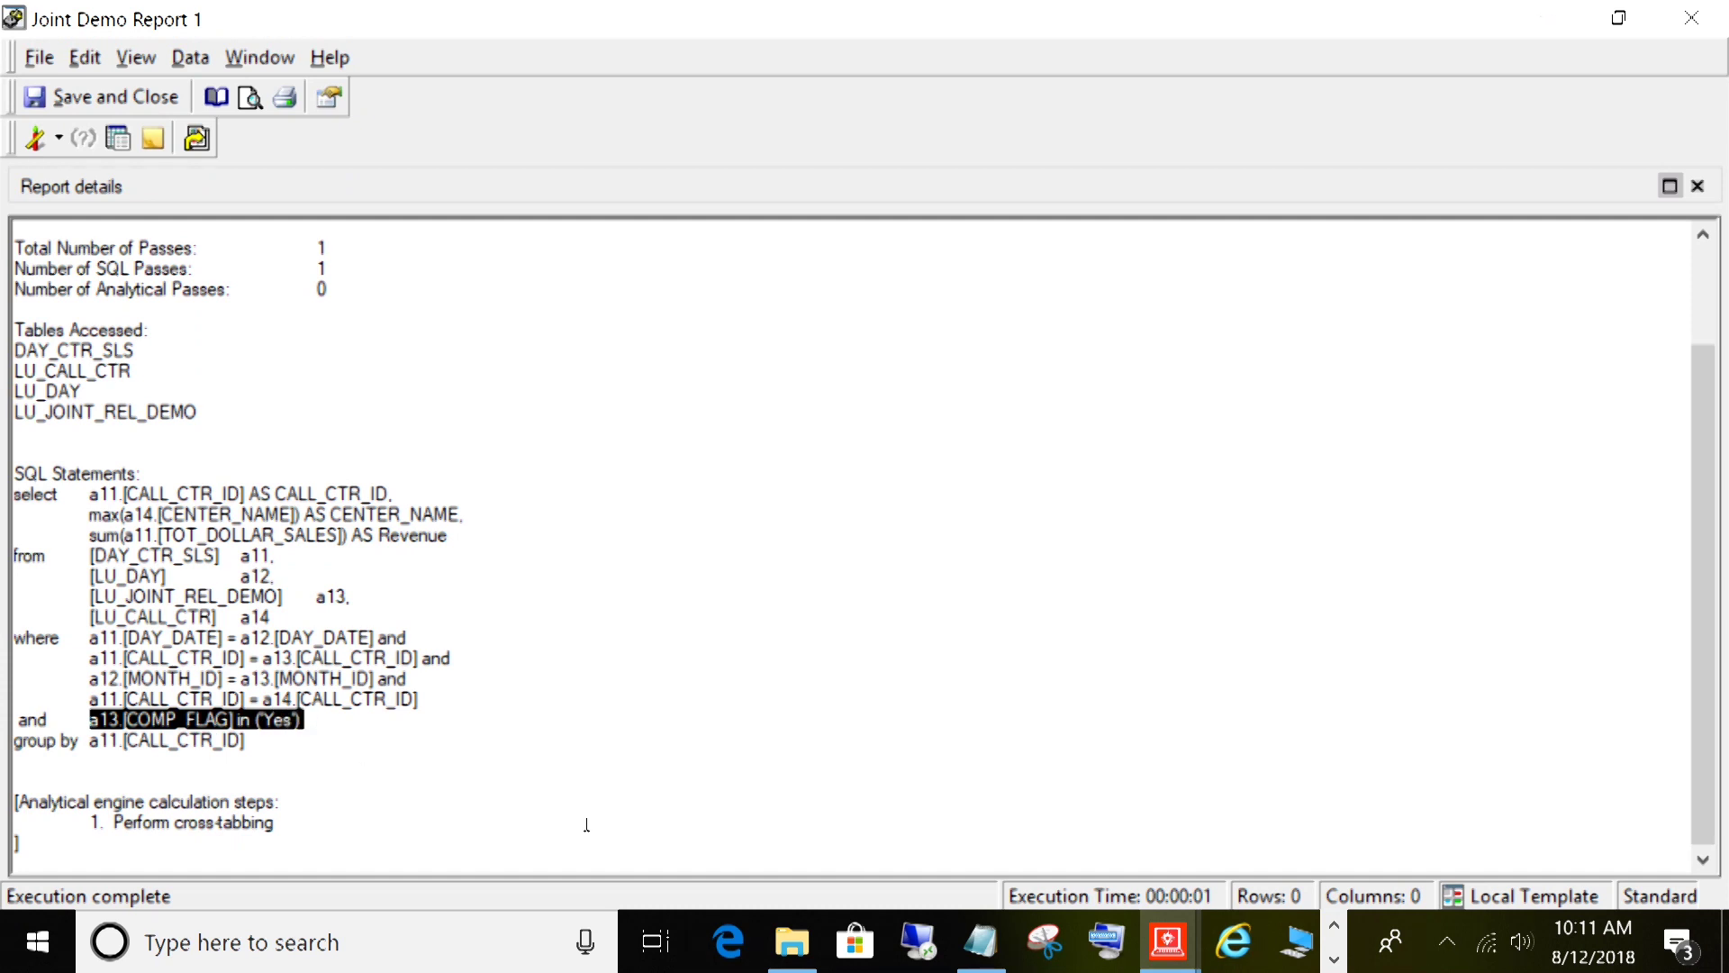
{"action": "left_click", "coordinate": [488, 703]}
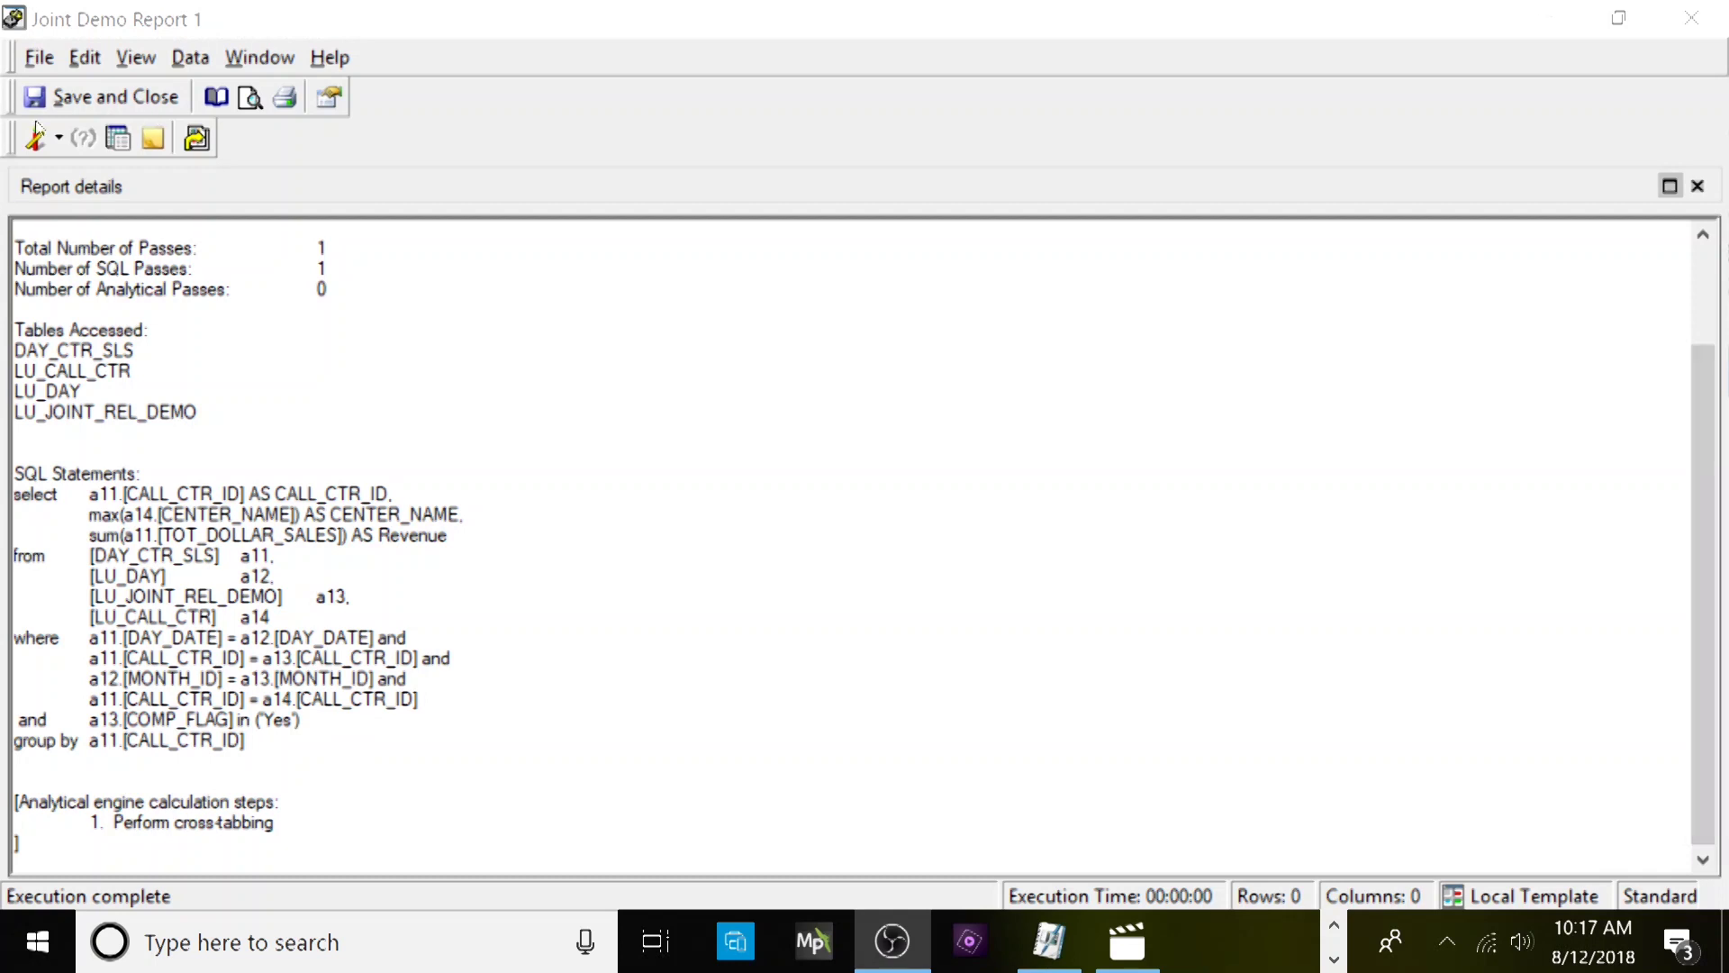
- Switch Joint Demo Report 1 from Design View to Grid View to see revenue per call center
{"action": "left_click", "coordinate": [59, 138]}
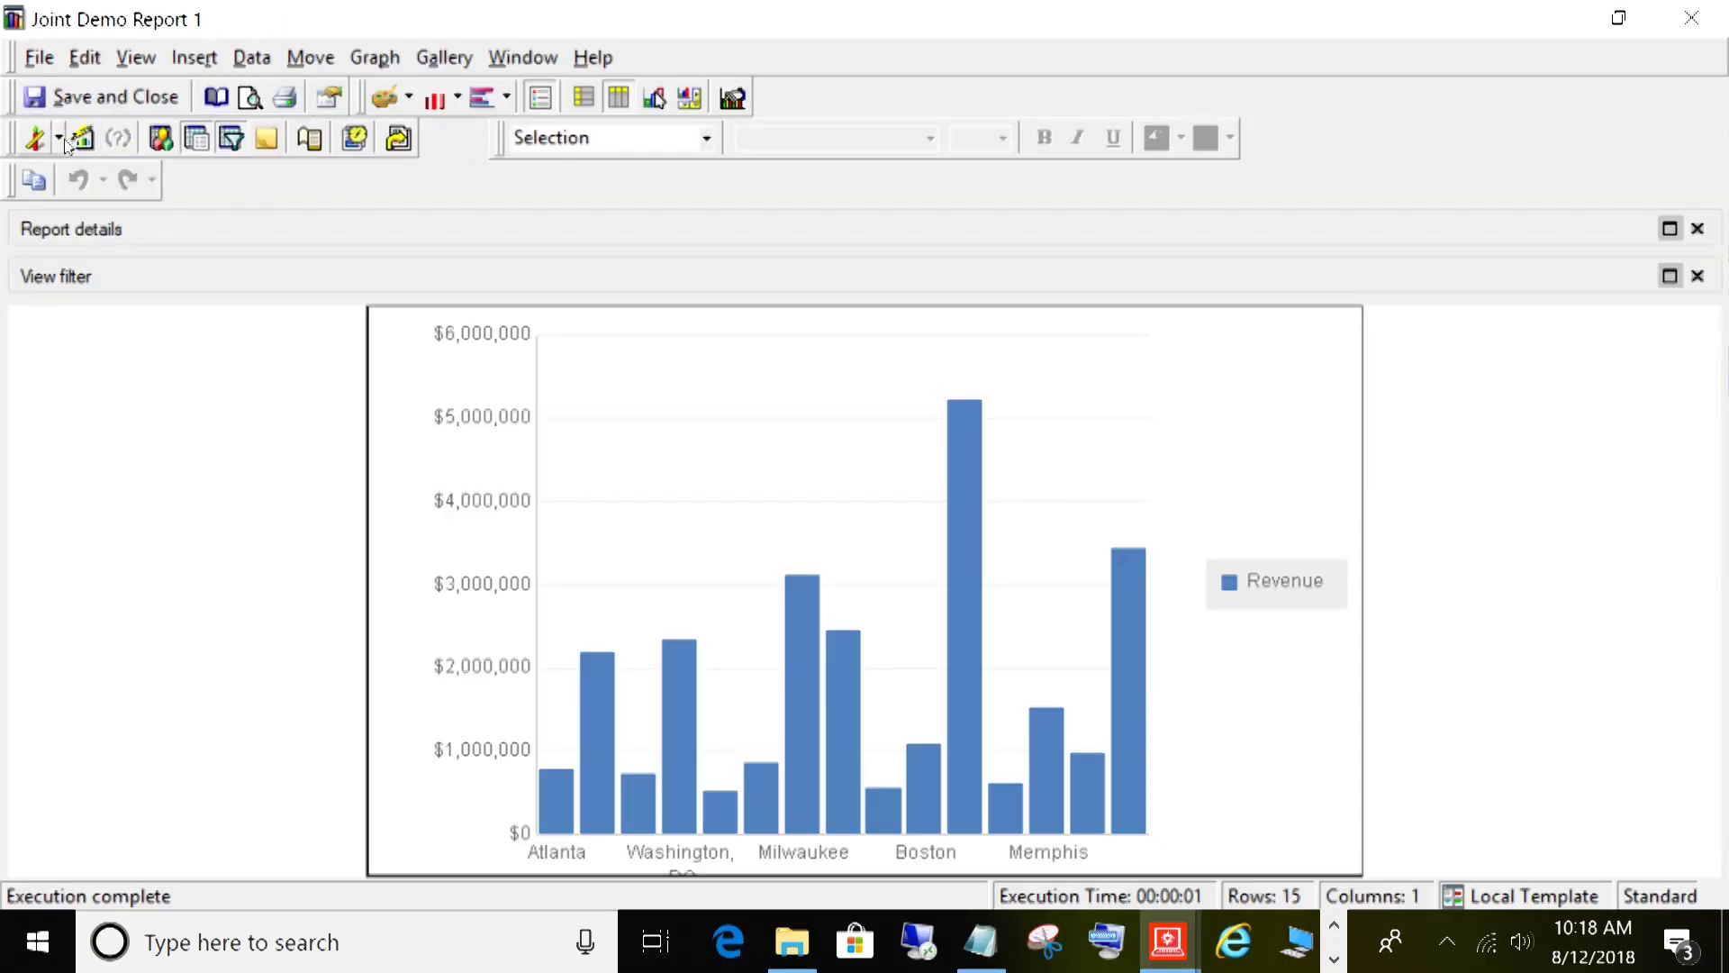
{"action": "left_click", "coordinate": [58, 138]}
{"action": "left_click", "coordinate": [69, 206]}
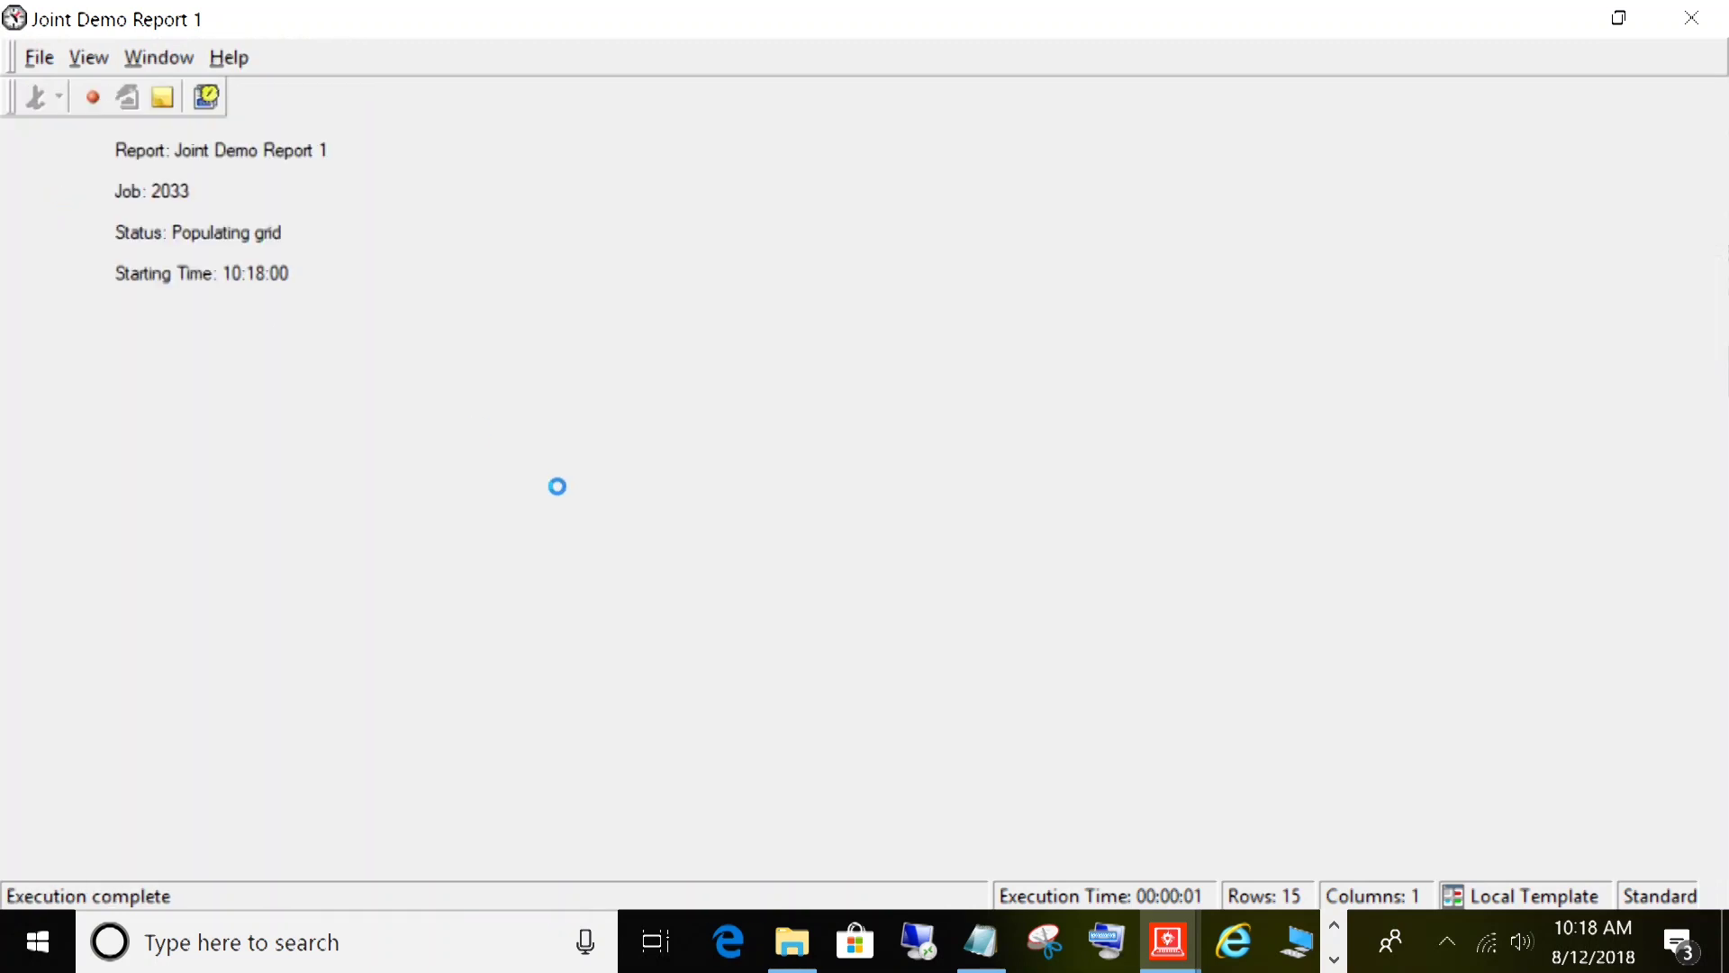